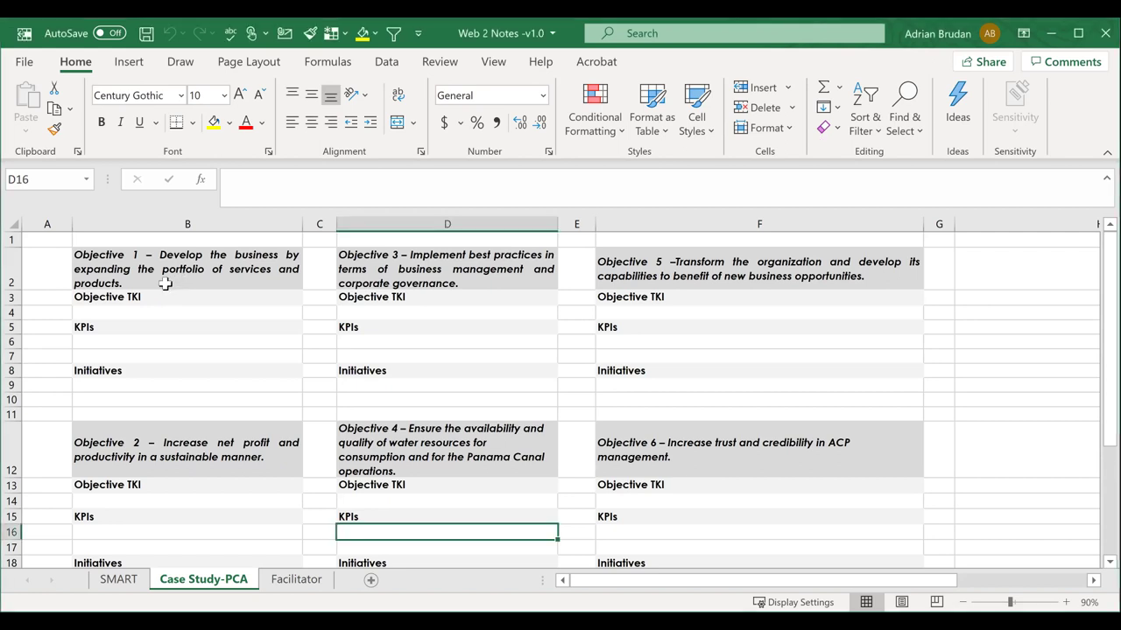
Enter "Expand market share" in B4 as the Objective TKI for Objective 1.
left_click(235, 267)
left_click(199, 311)
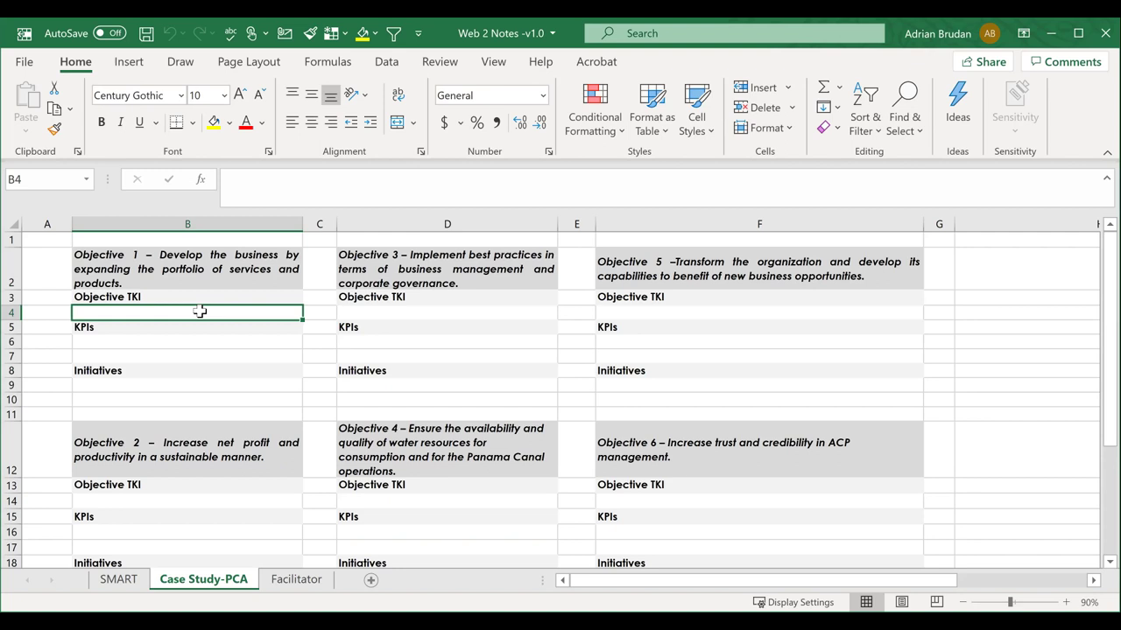
type("Expand")
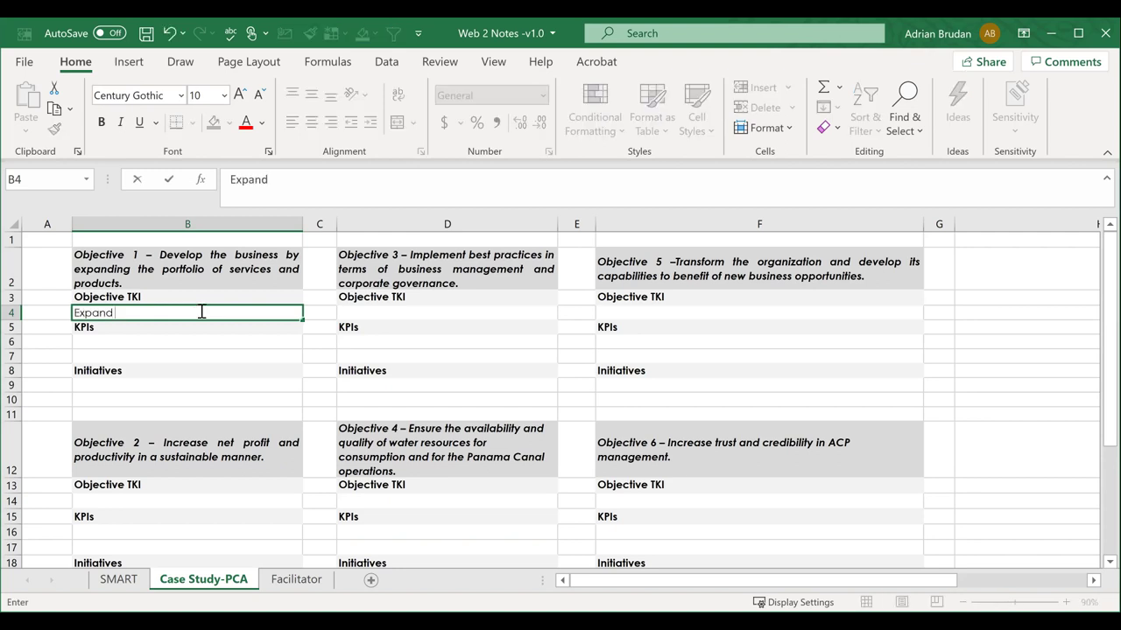
type(" market share")
Enter "# New services developed" in B6 as the first KPI for Objective 1.
left_click(175, 342)
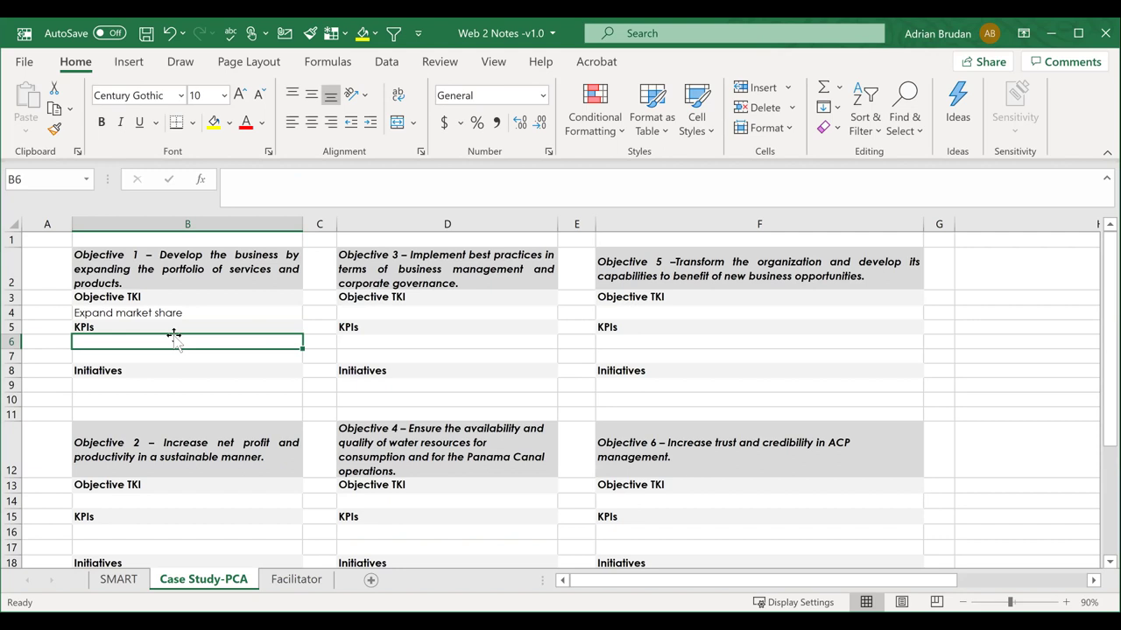
type("# New")
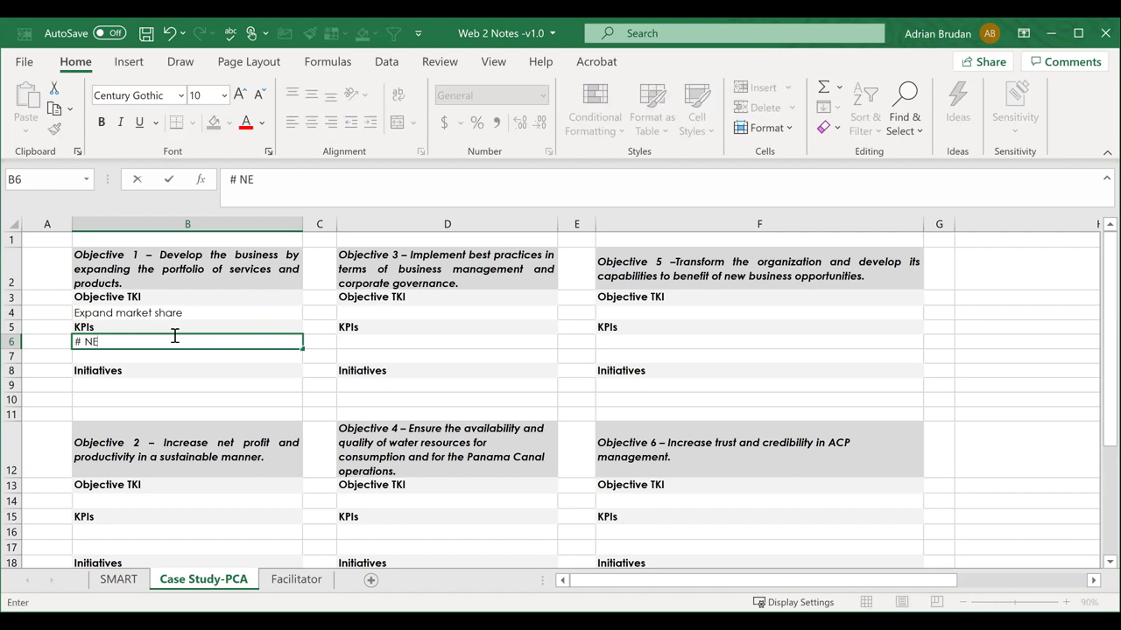
key("BackSpace")
key("BackSpace")
type("ew services developed")
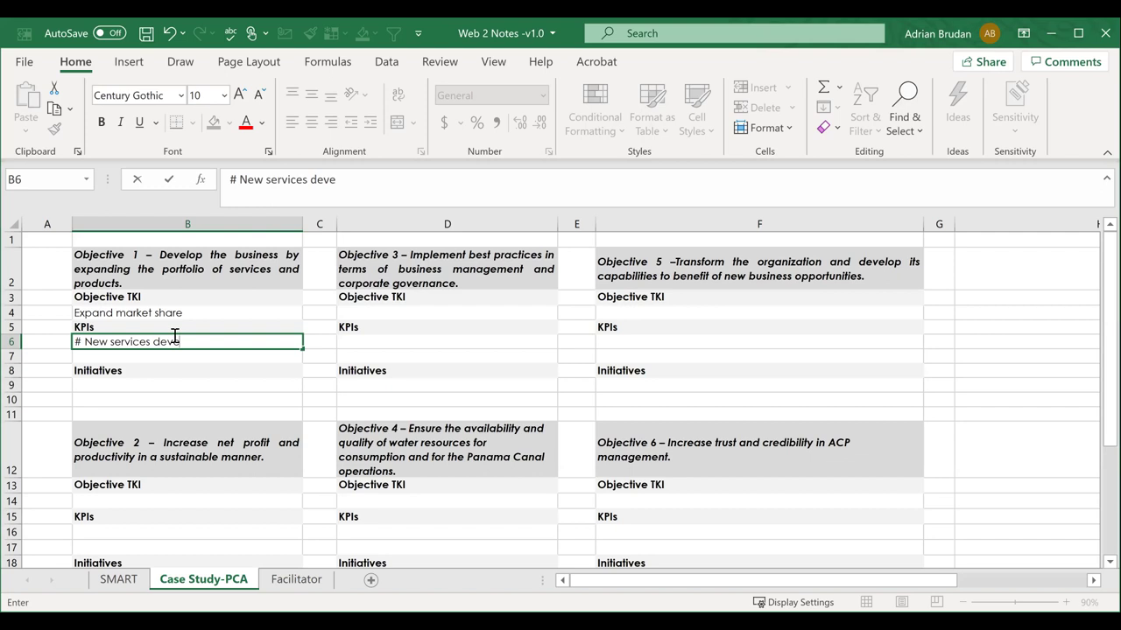
List the Objective 1 initiatives "Service expansion program" in B9 and "Innovation program" in B10.
left_click(141, 390)
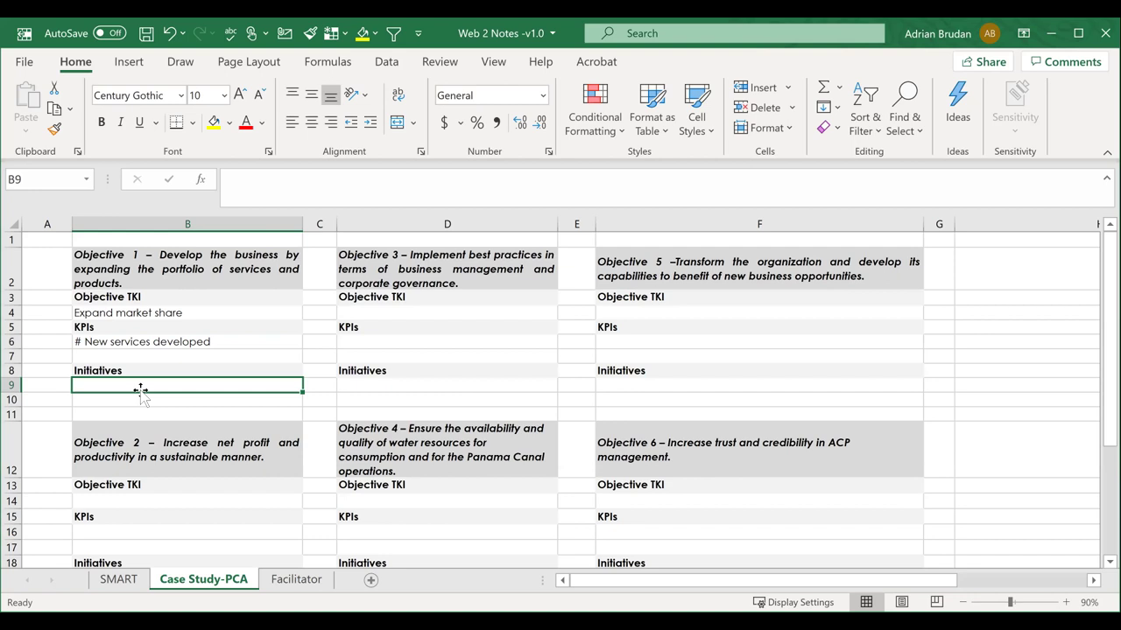
type("Service")
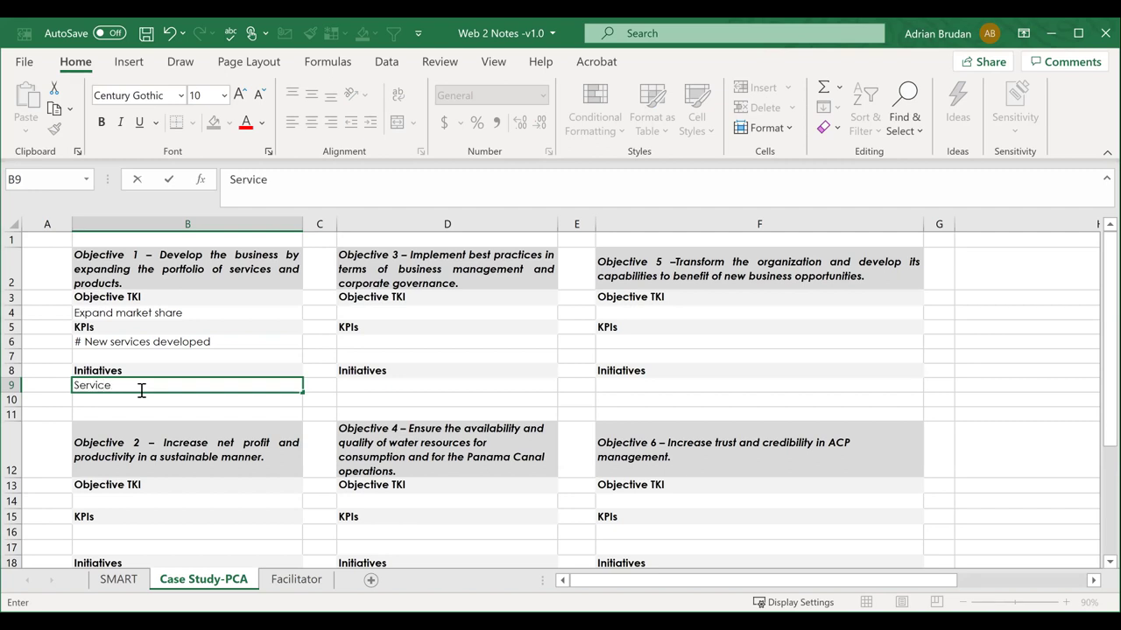
type(" expansion program")
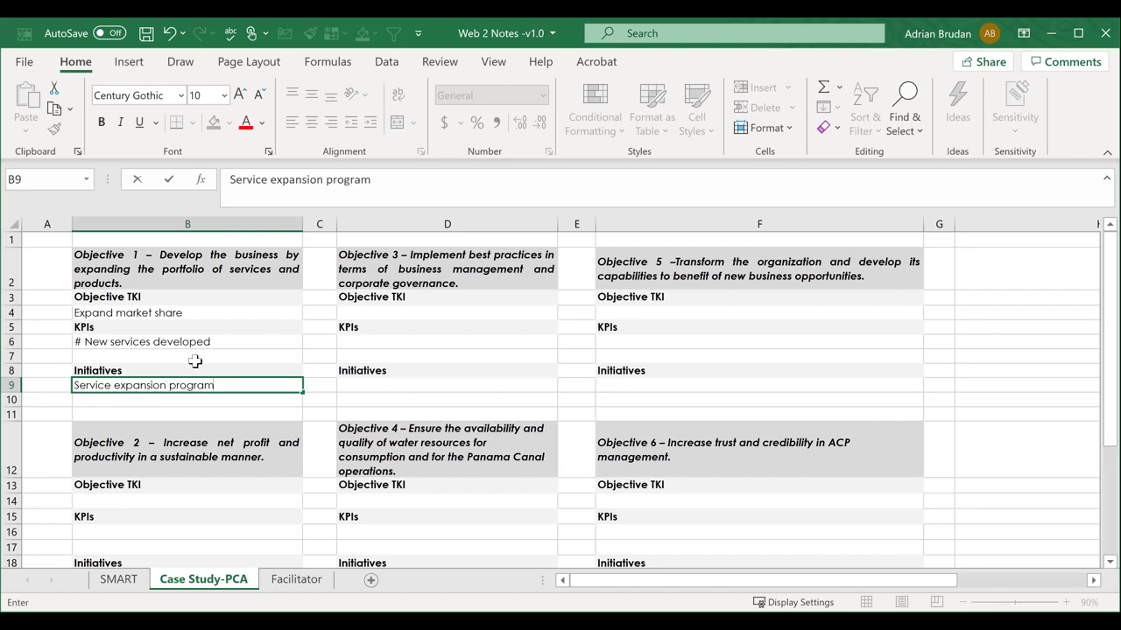
left_click(200, 359)
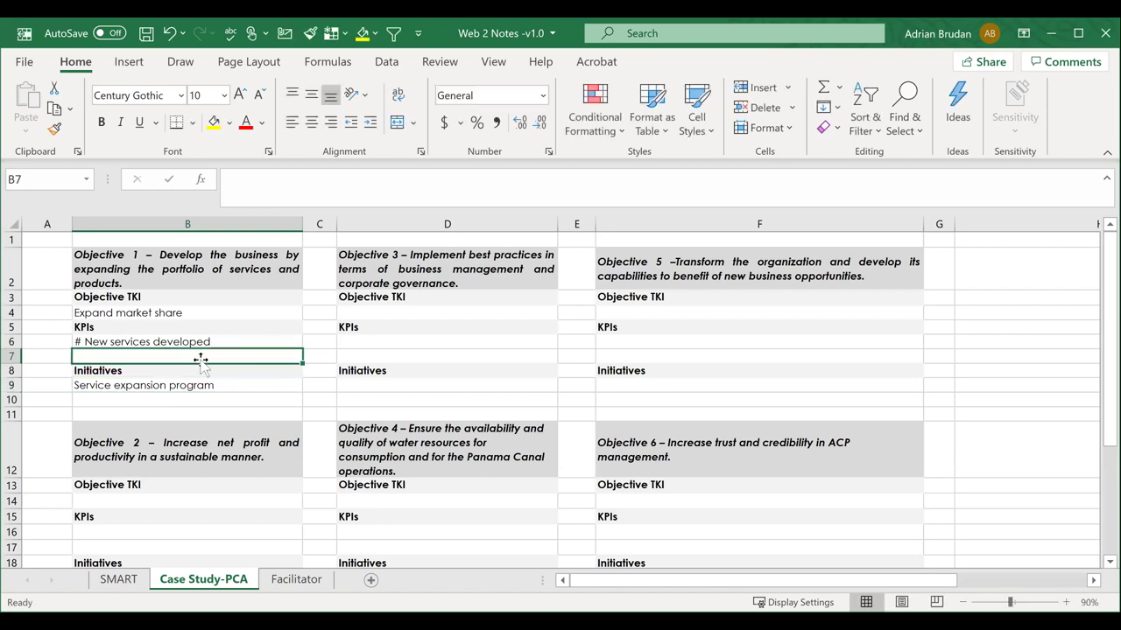
left_click(189, 413)
left_click(188, 401)
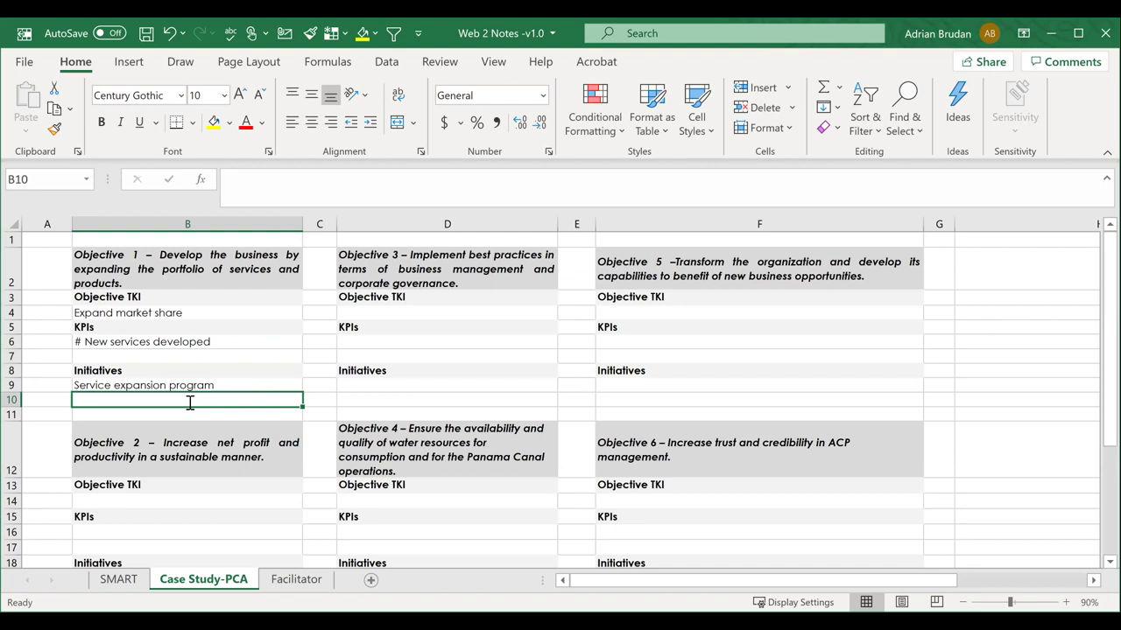
type("Innovation program")
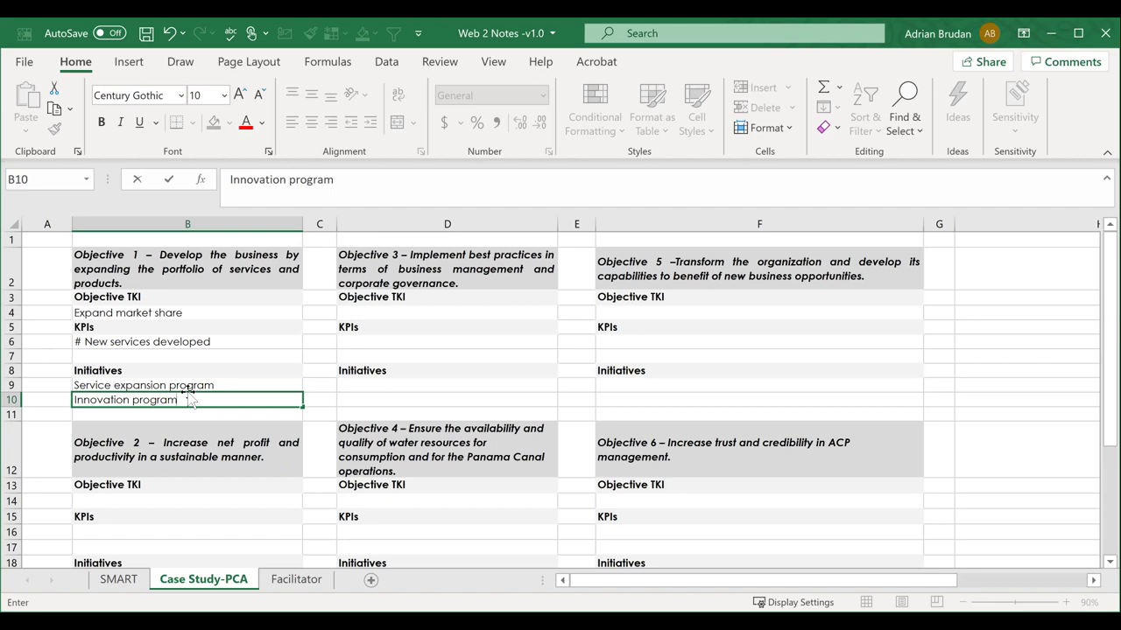
Enter "Enhance corpoarte governance practices" in D4 as the Objective TKI for Objective 3.
left_click(397, 319)
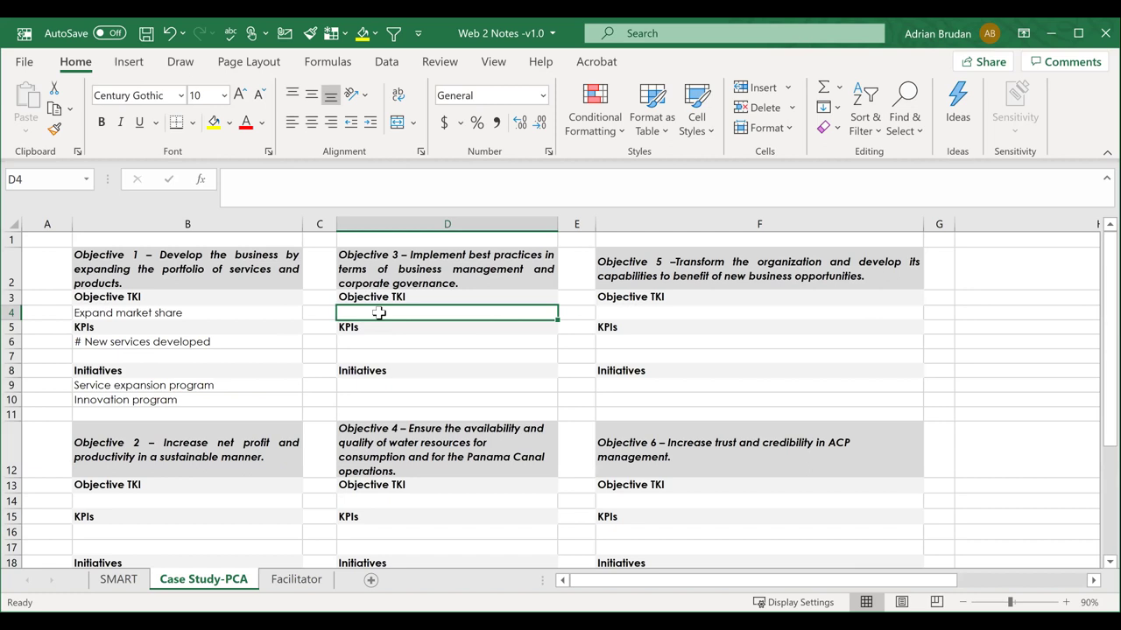
type("Enhance co")
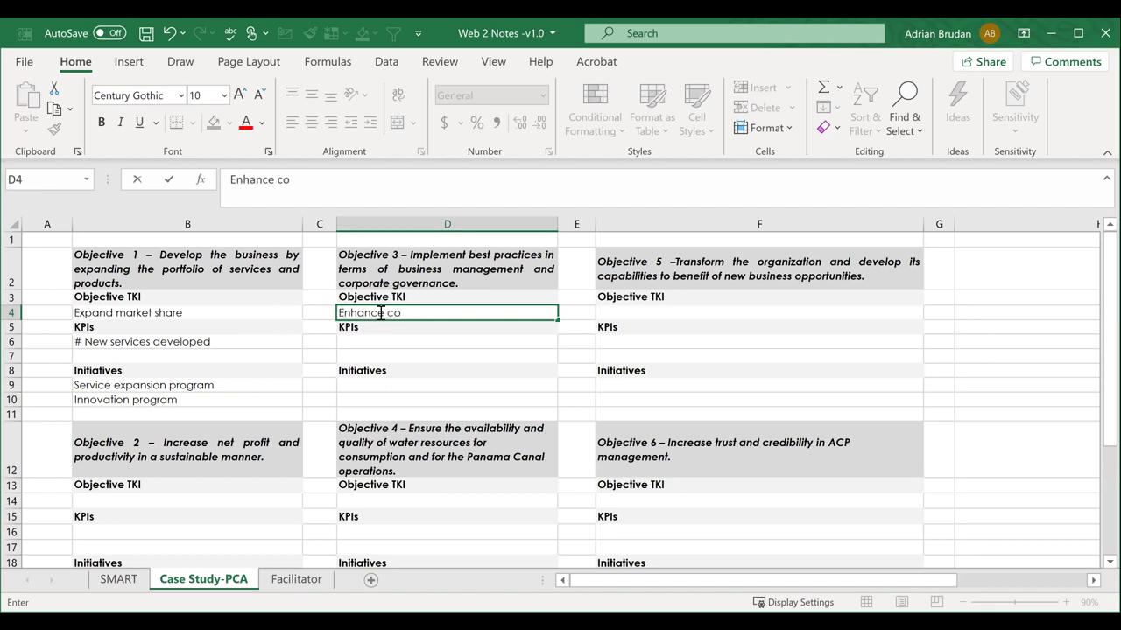
type("rpoarte gove")
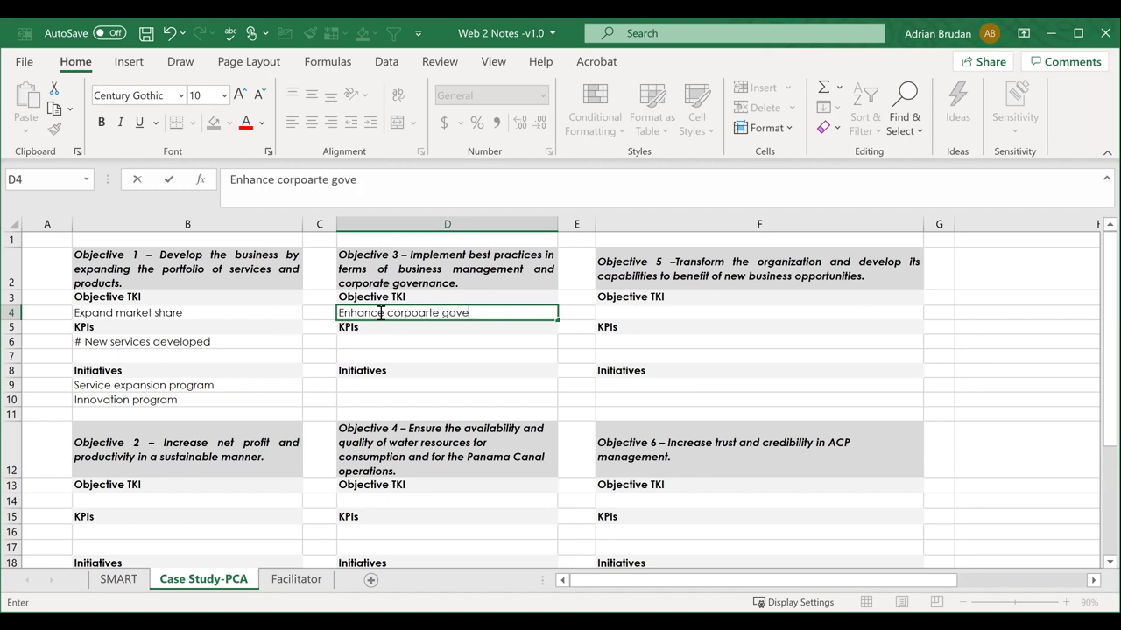
type("rnance practices")
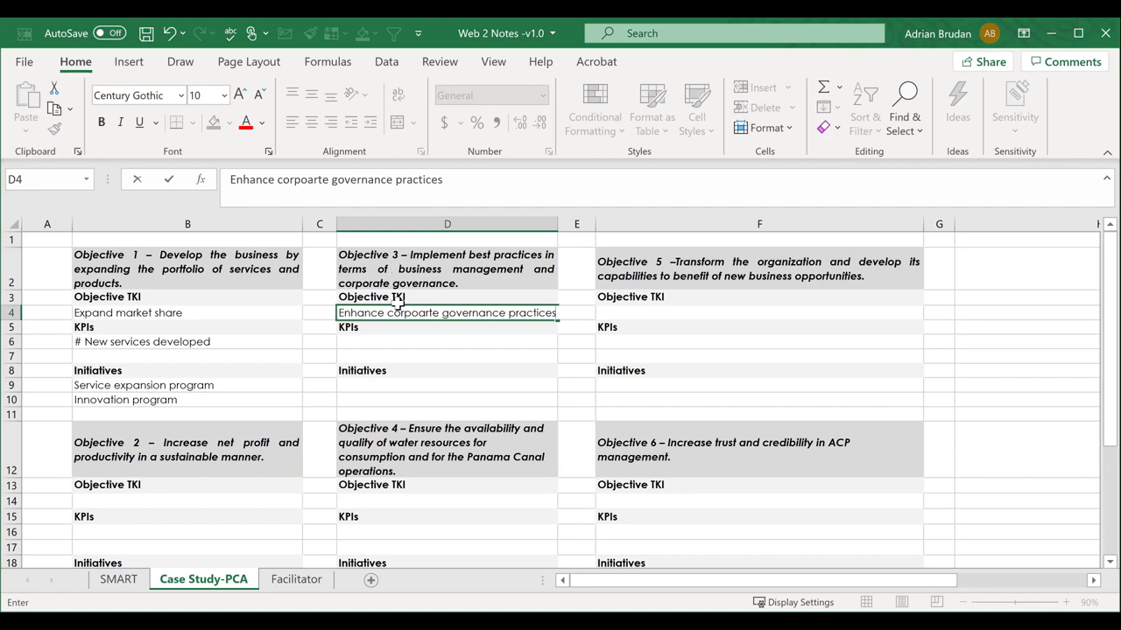
Enter "% Processes and procedures mapped" in D6 as the first KPI for Objective 3.
left_click(376, 341)
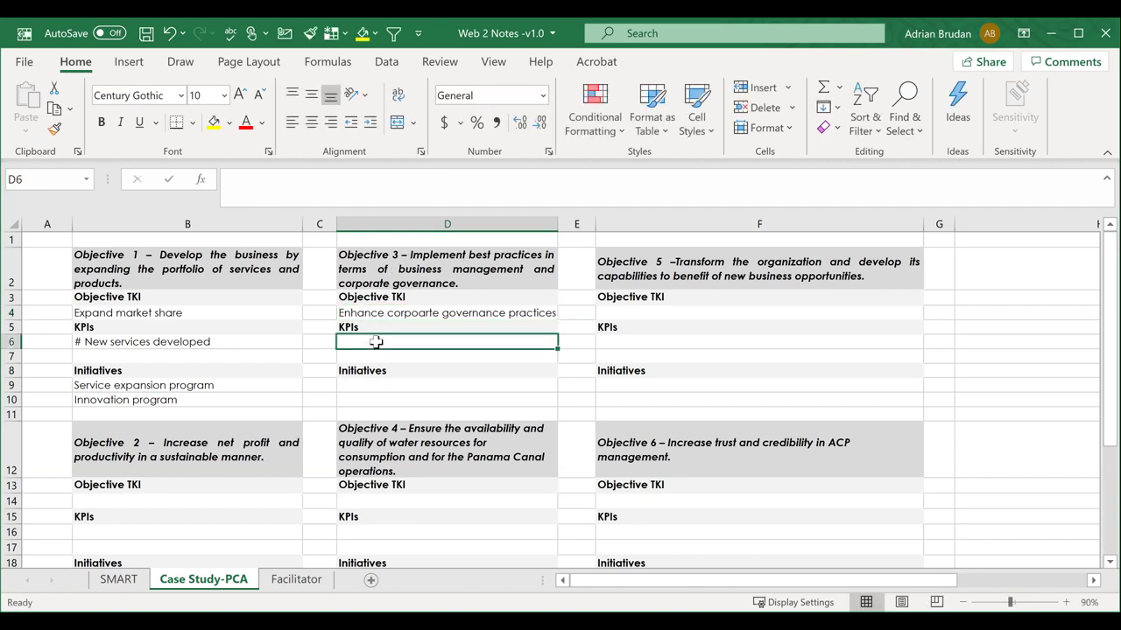
type("% Processes and proce")
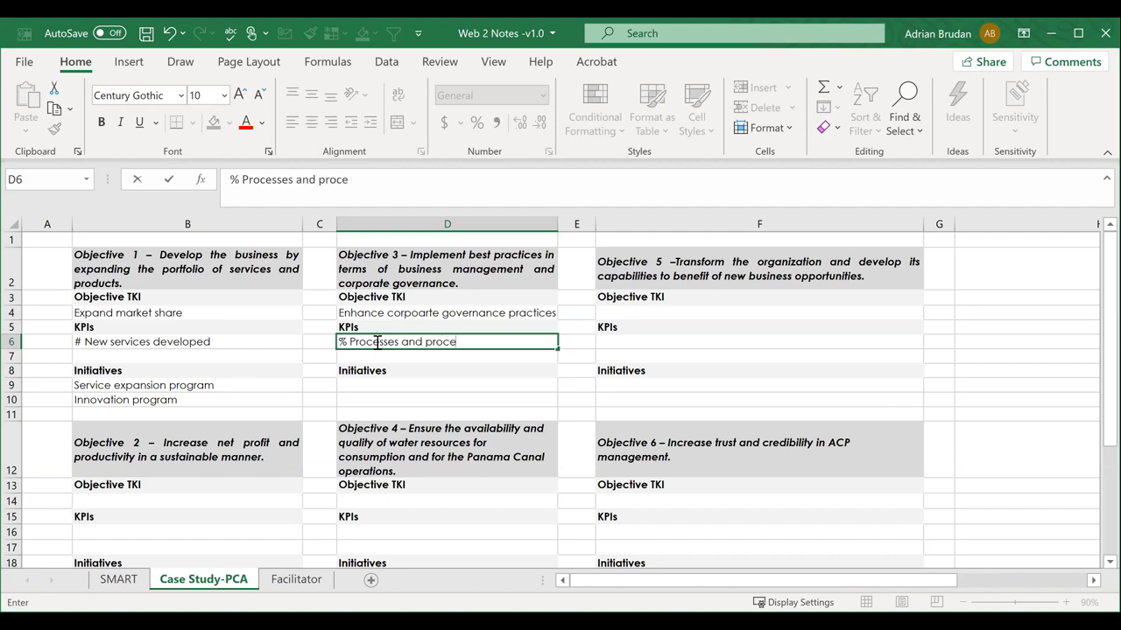
type("dures mapped")
key("Return")
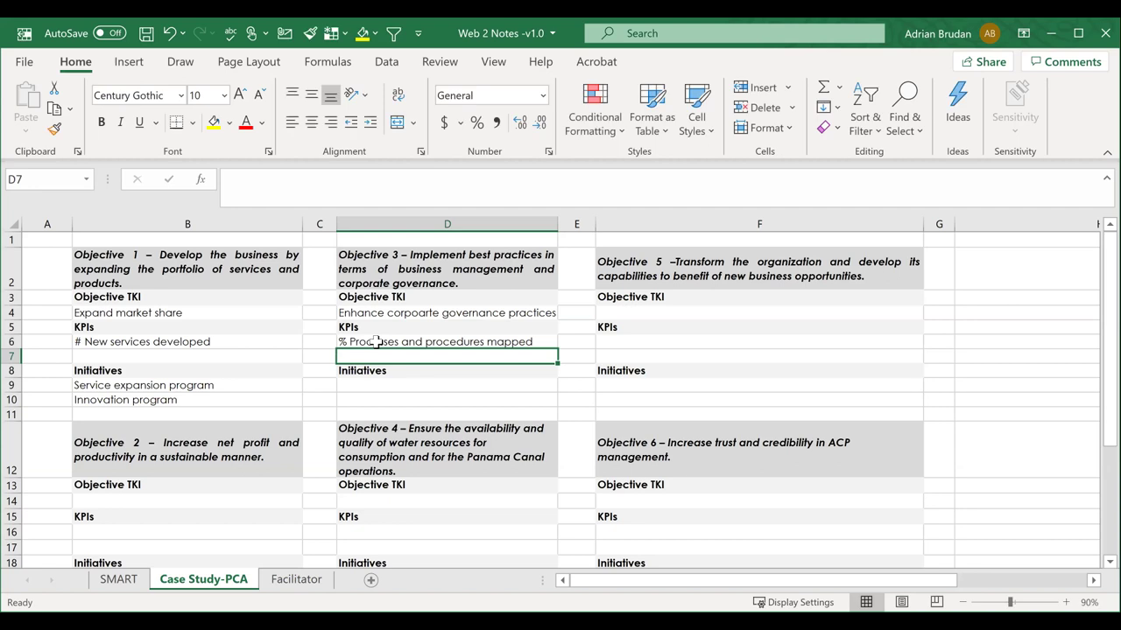
Add "% Processes and procedures improved" in D7 as the second KPI for Objective 3.
type("% Processes")
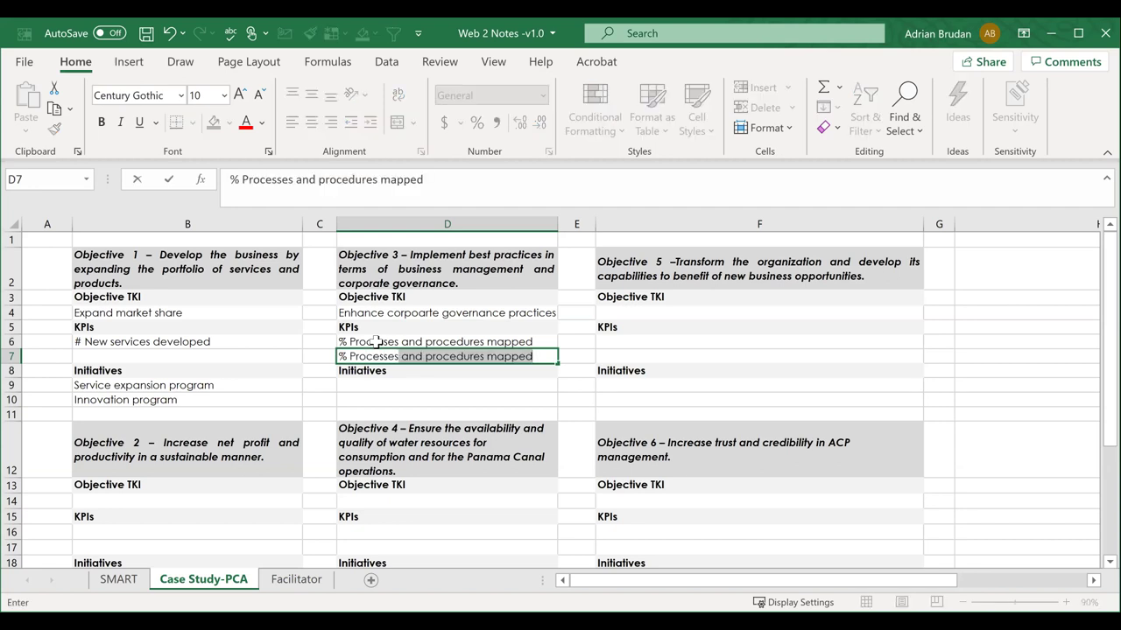
left_click(543, 358)
key("BackSpace")
key("BackSpace")
key("BackSpace")
key("BackSpace")
key("BackSpace")
key("BackSpace")
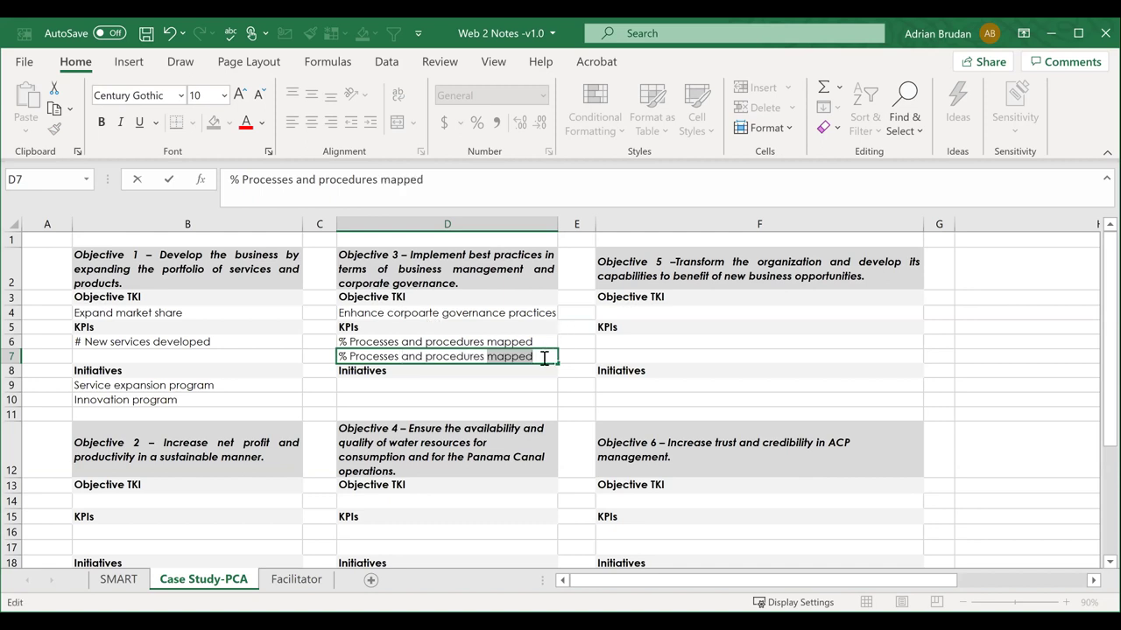
type("improved")
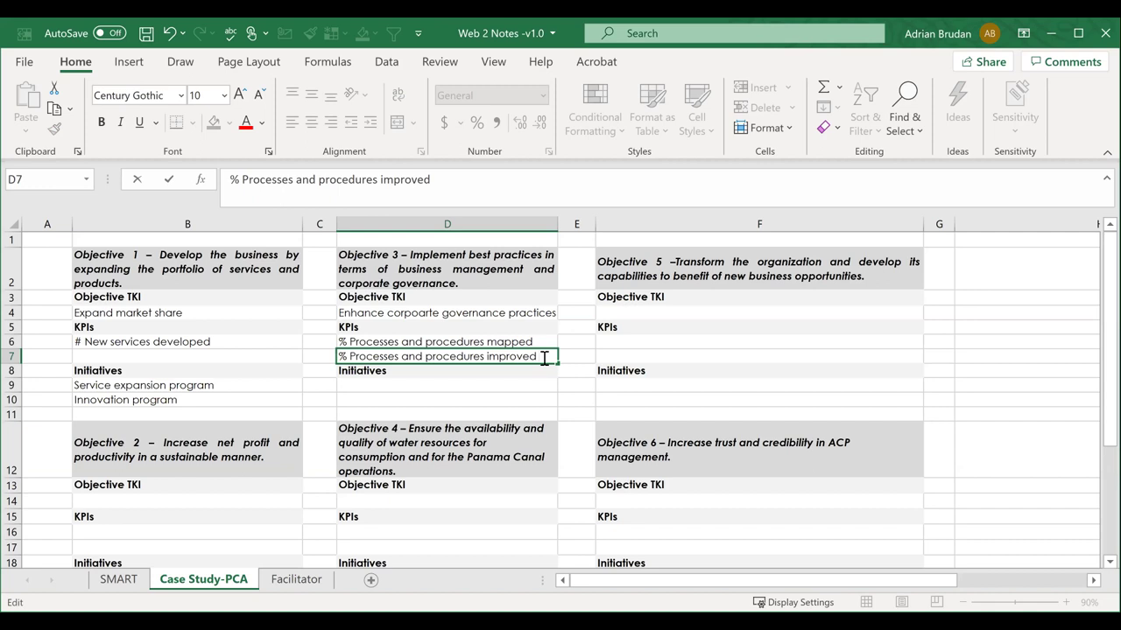
List the Objective 3 initiatives "Corporate Governance policies development" in D9 and "Orgabizational Chart Review" in D10.
left_click(473, 386)
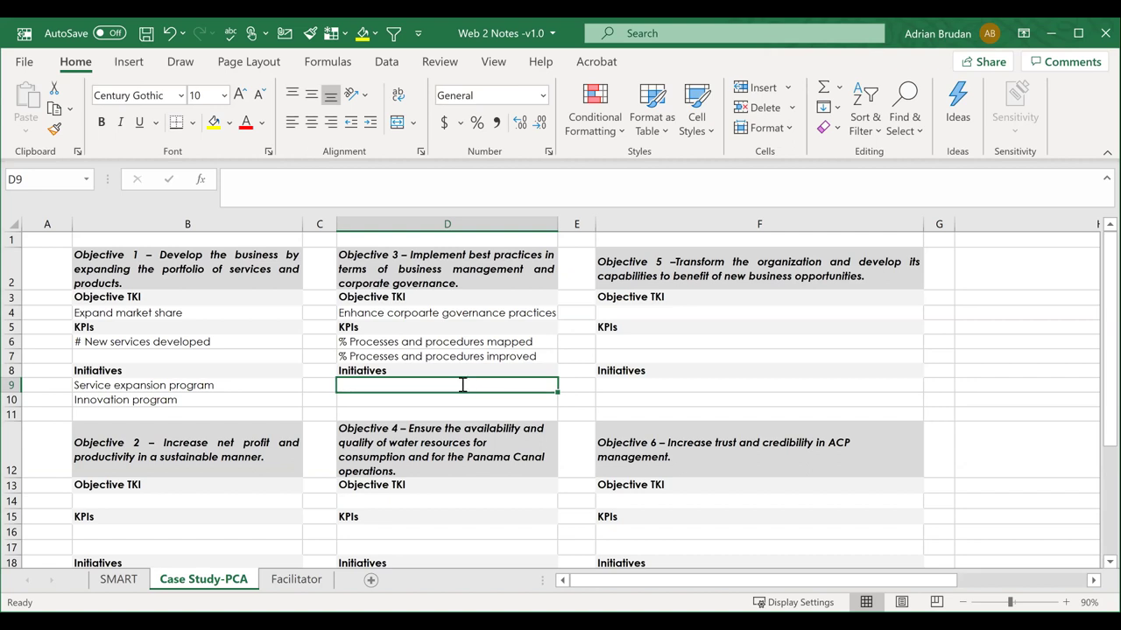
double_click(463, 386)
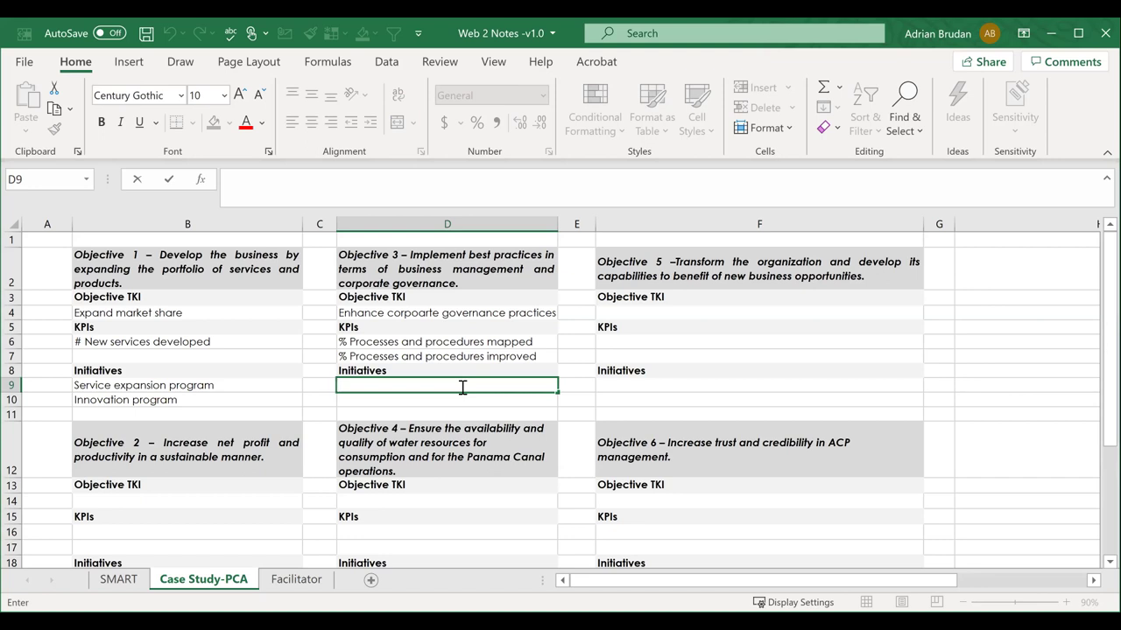
type("Corporate Governance policies development")
key("Return")
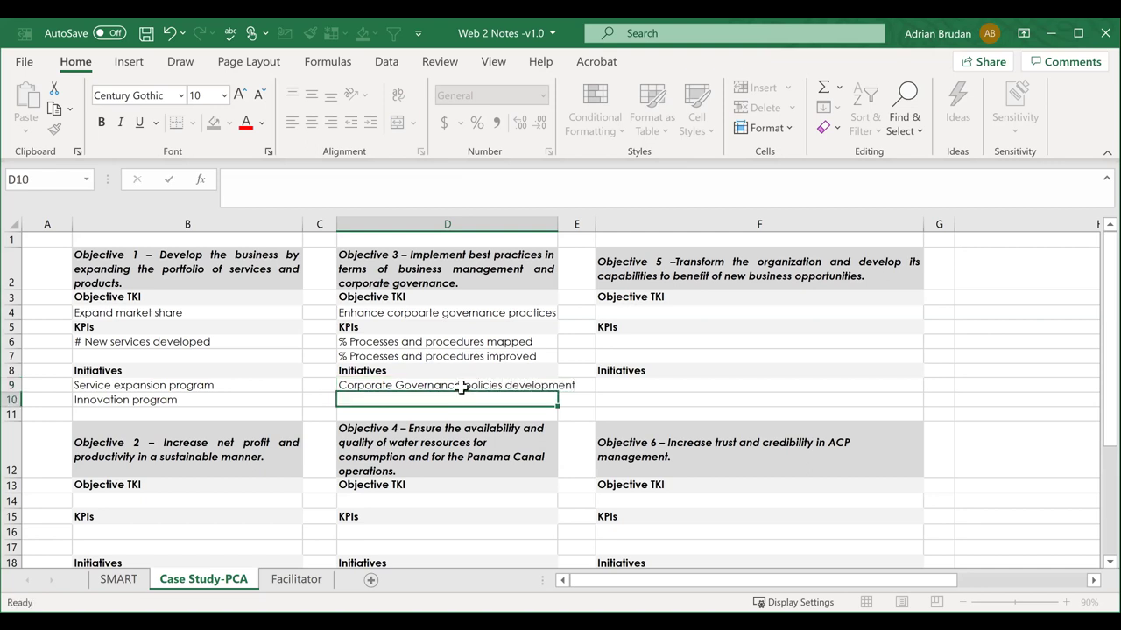
type("Orgabizat")
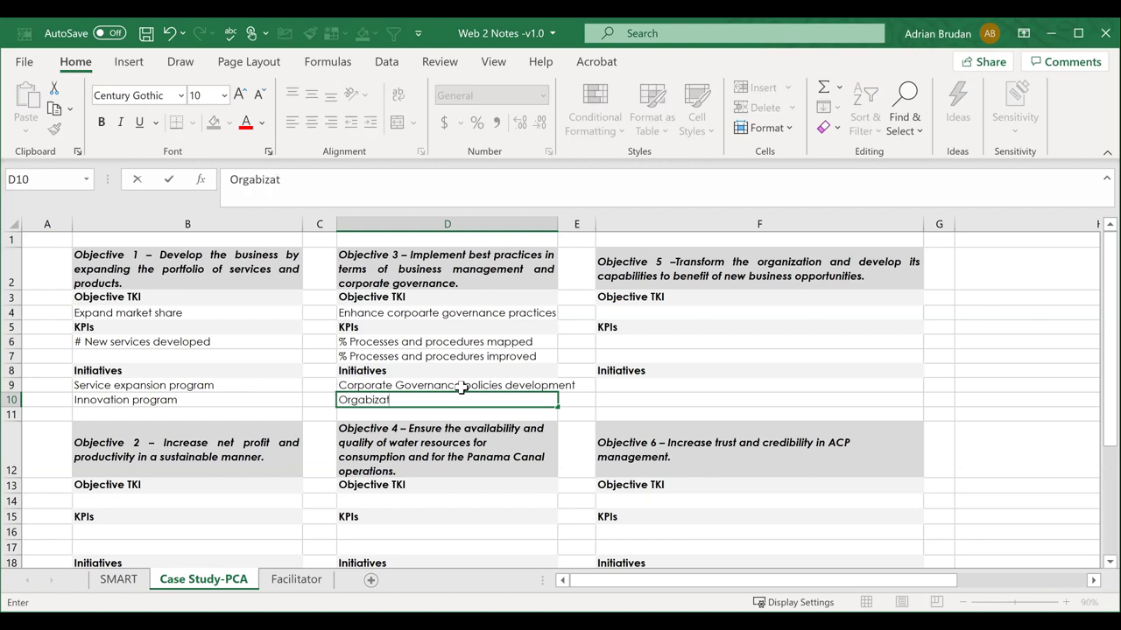
type("ional Chart Review")
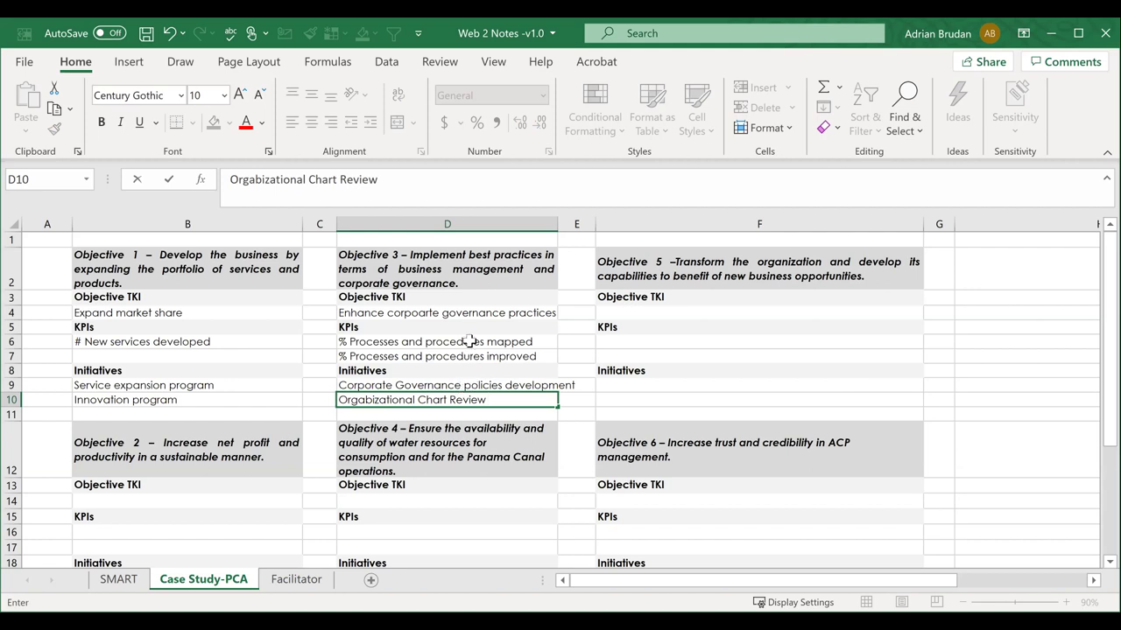
Correct the misspelled first word of the initiative in D10 so it reads "Organizational Chart Review".
left_click(448, 380)
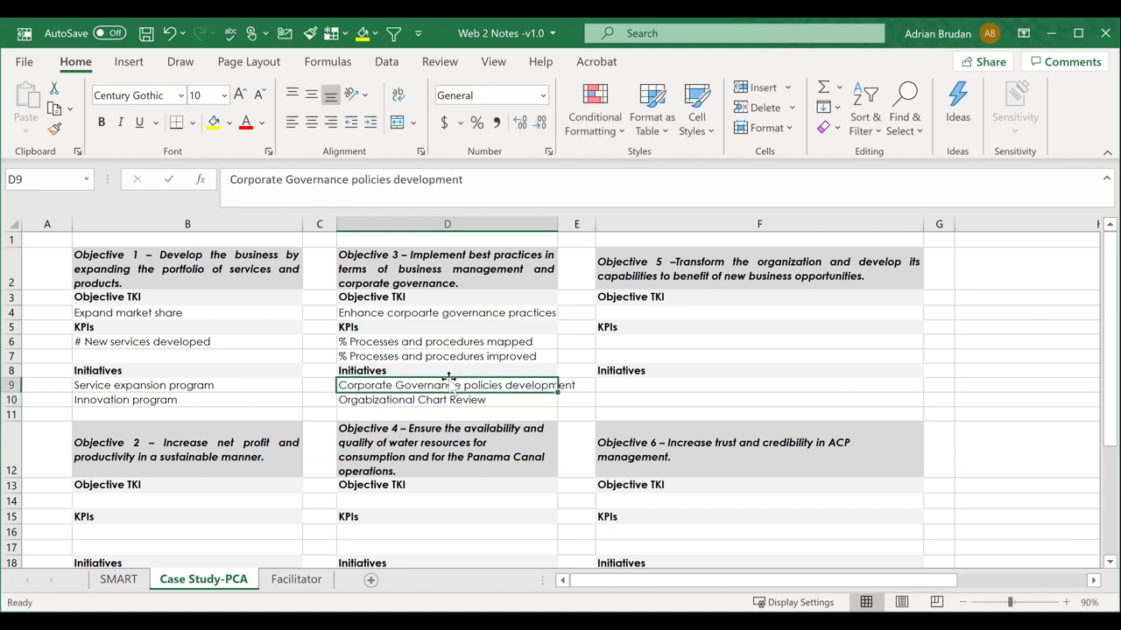
left_click(368, 398)
double_click(374, 400)
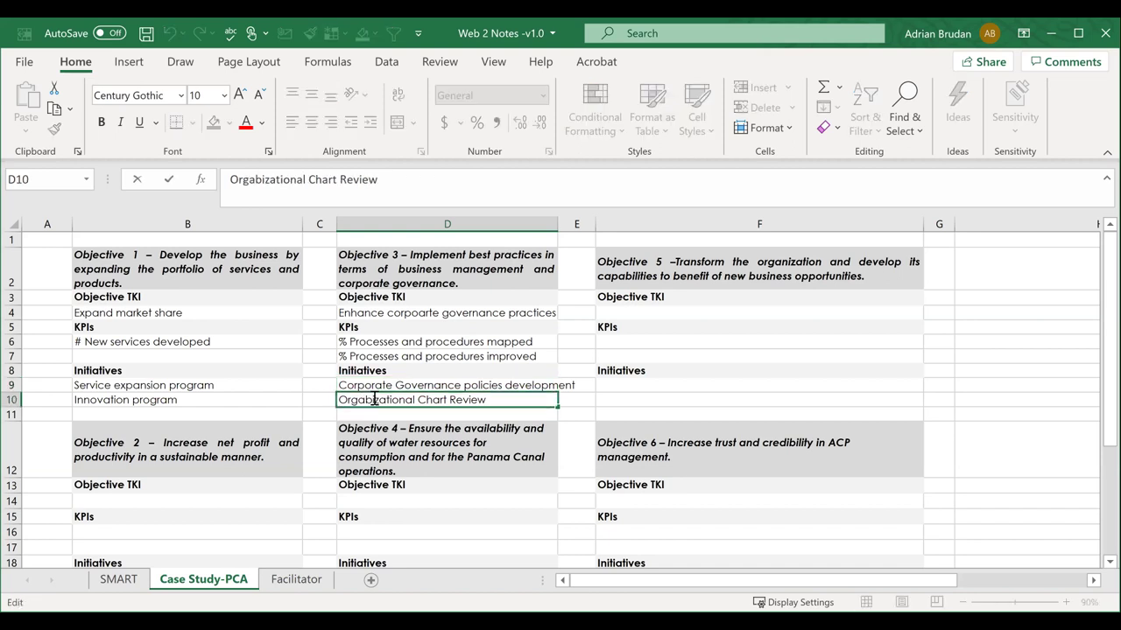
key("BackSpace")
type("n")
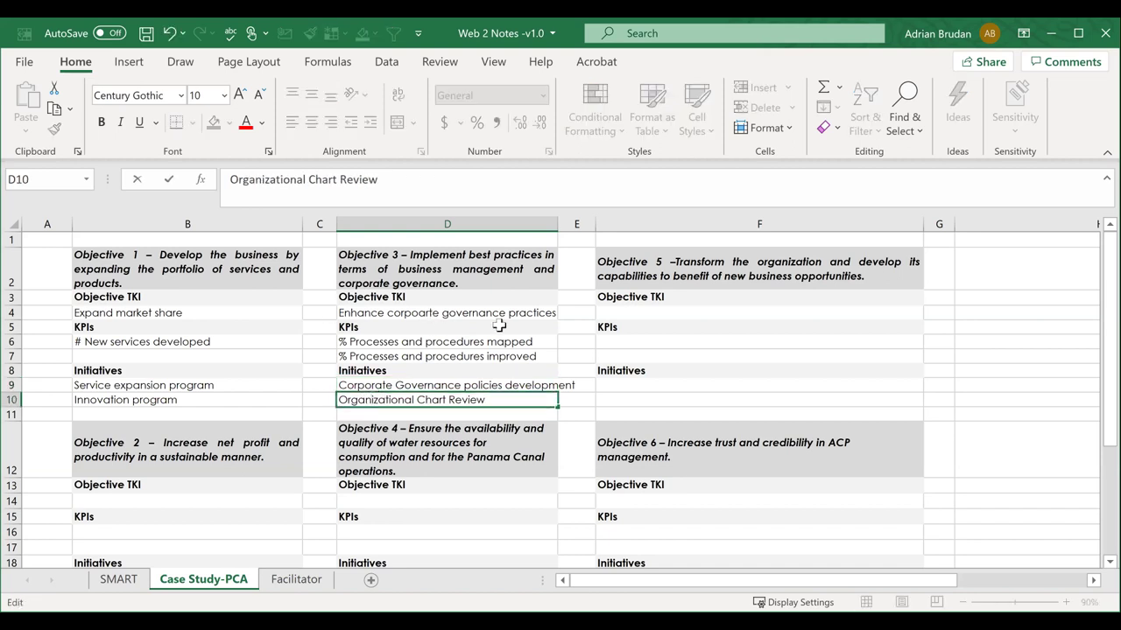
left_click(575, 368)
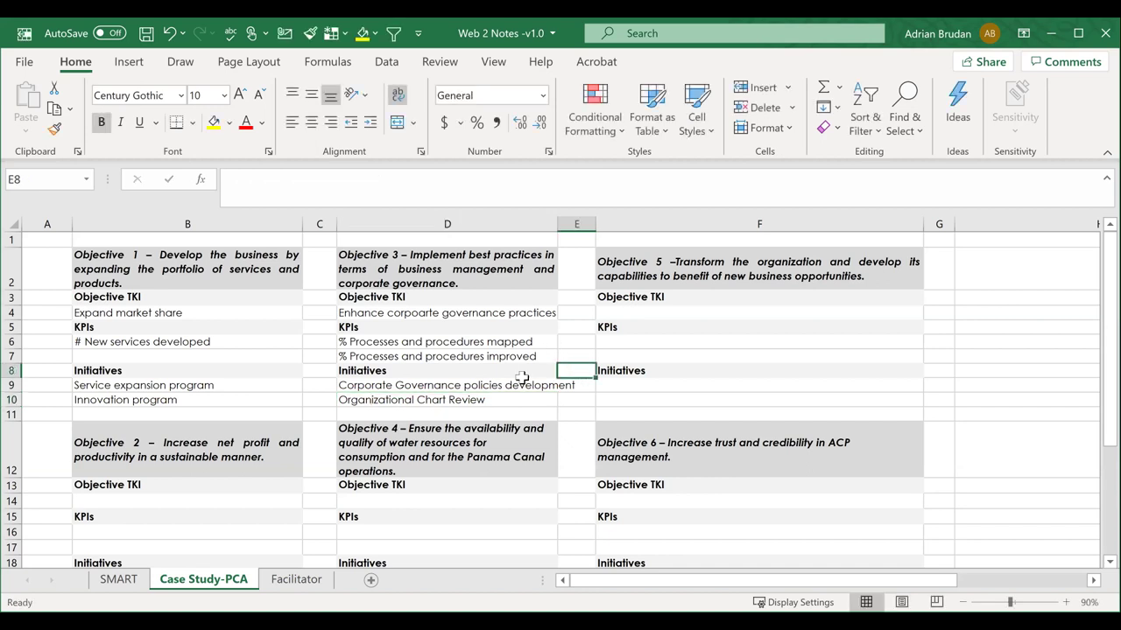
Enter "Develop organization key capabiities" in F4 as the Objective TKI for Objective 5.
left_click(612, 310)
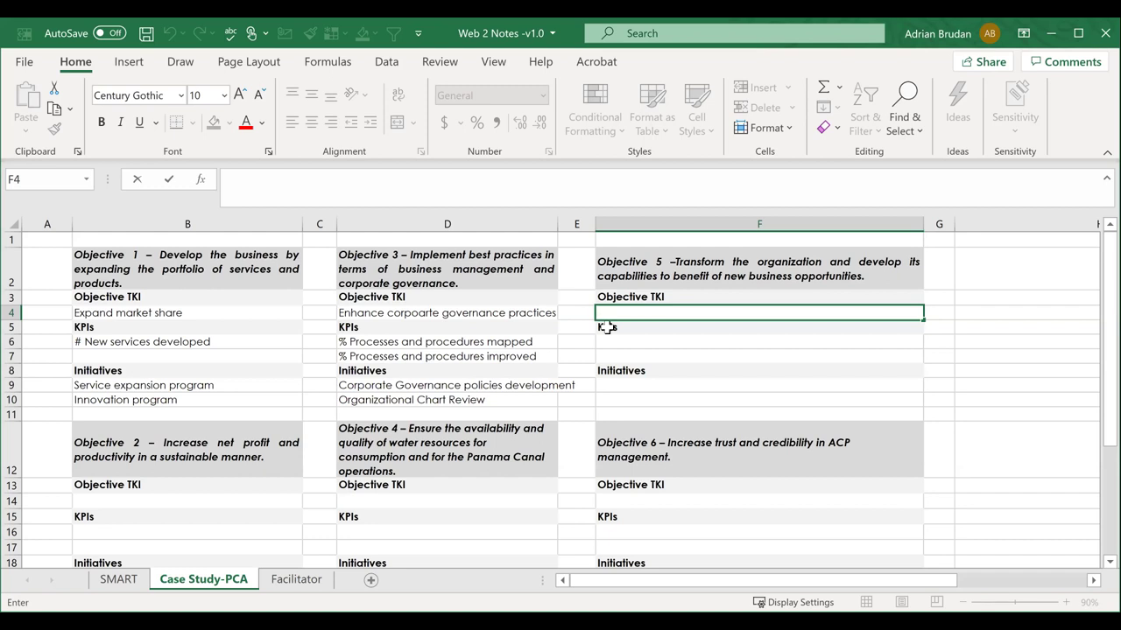
type("Develop organization")
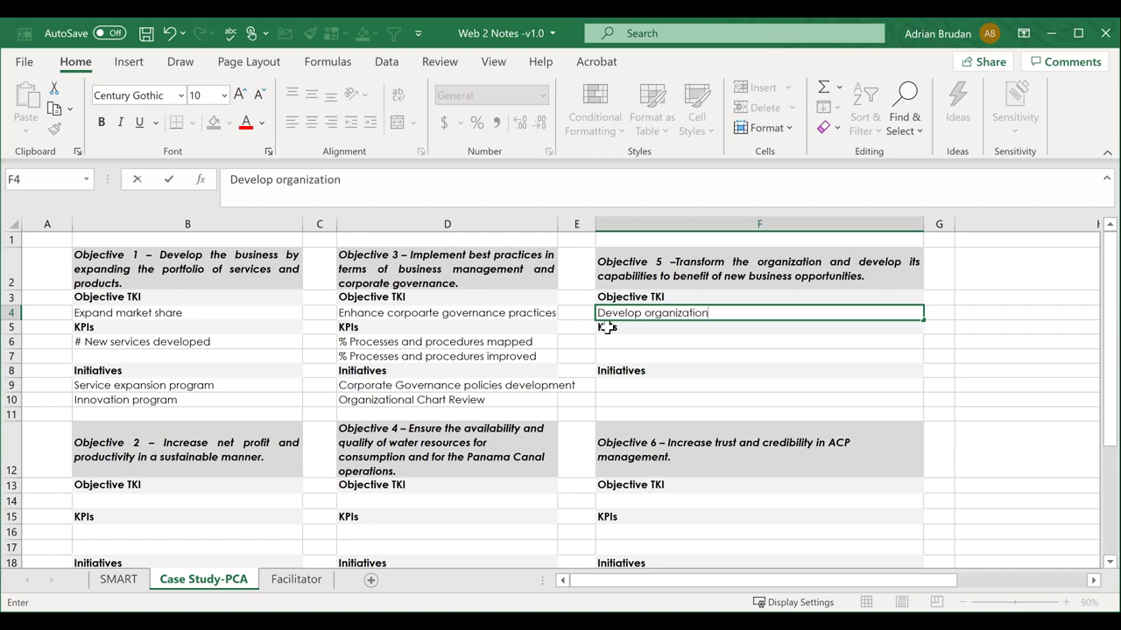
type(" key capabiities")
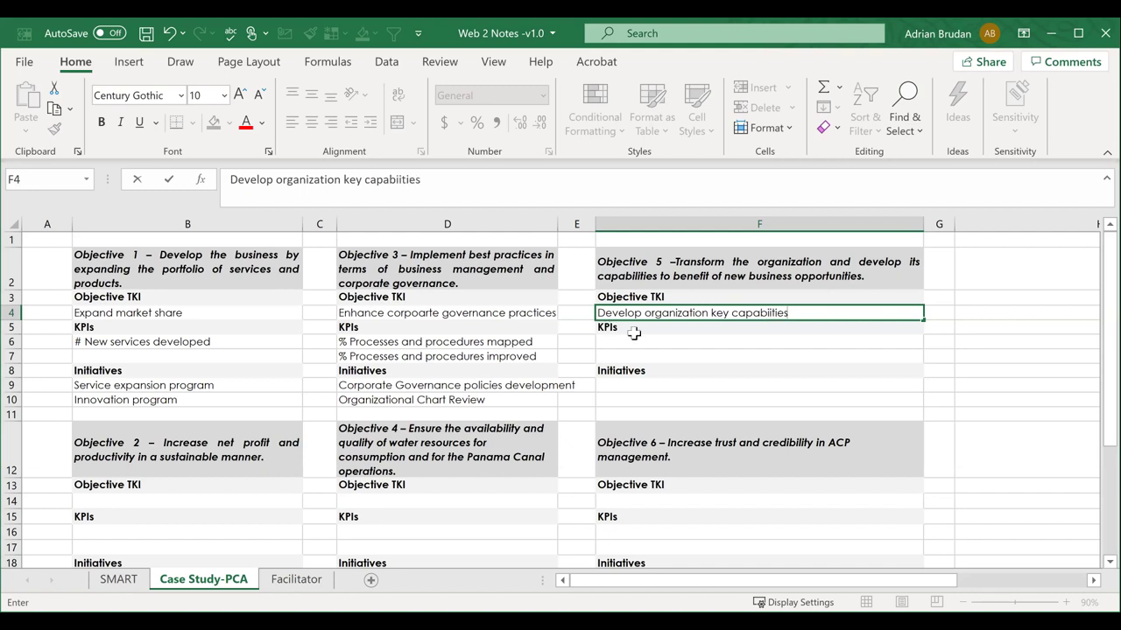
key("Return")
Enter "% Key capabities developed at desired level" in F6 as the KPI for Objective 5.
key("Return")
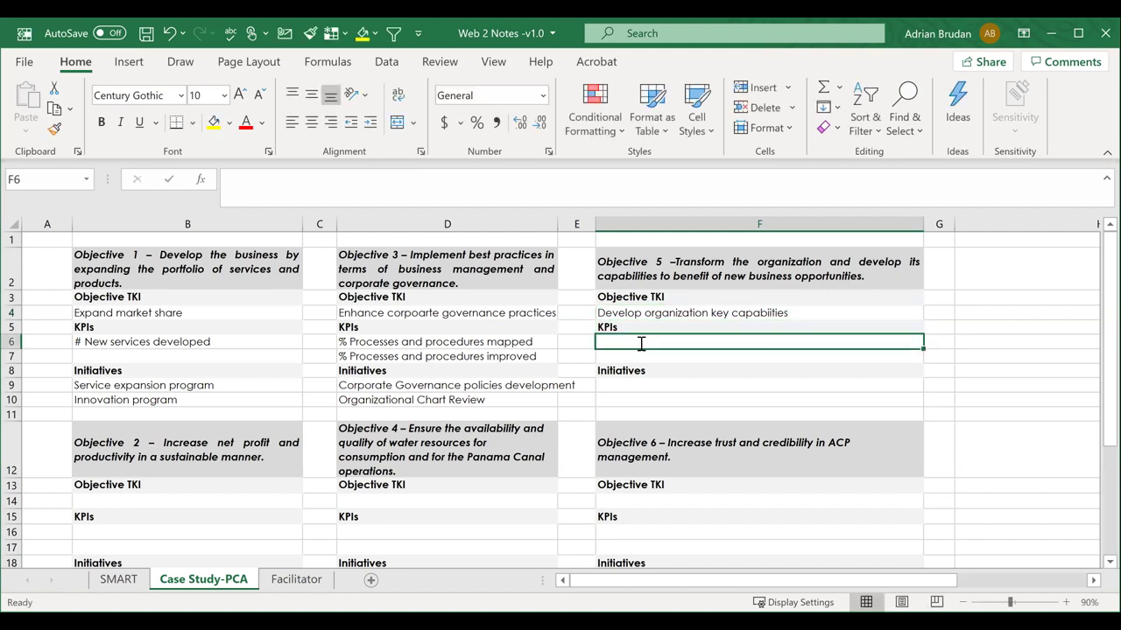
type("% Key")
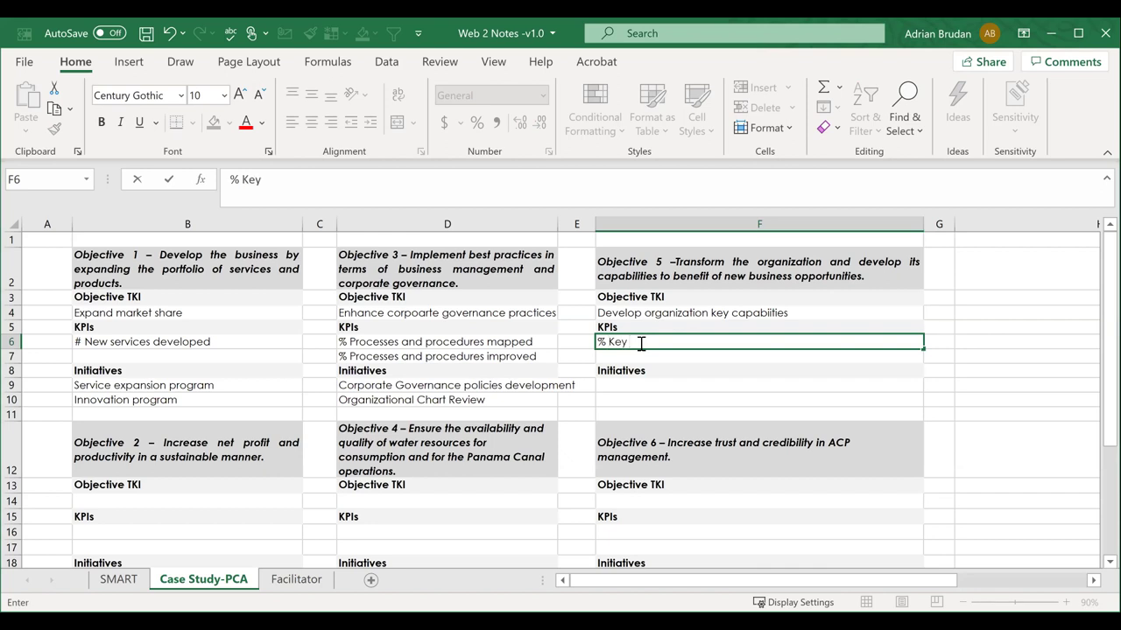
type(" capabities deve")
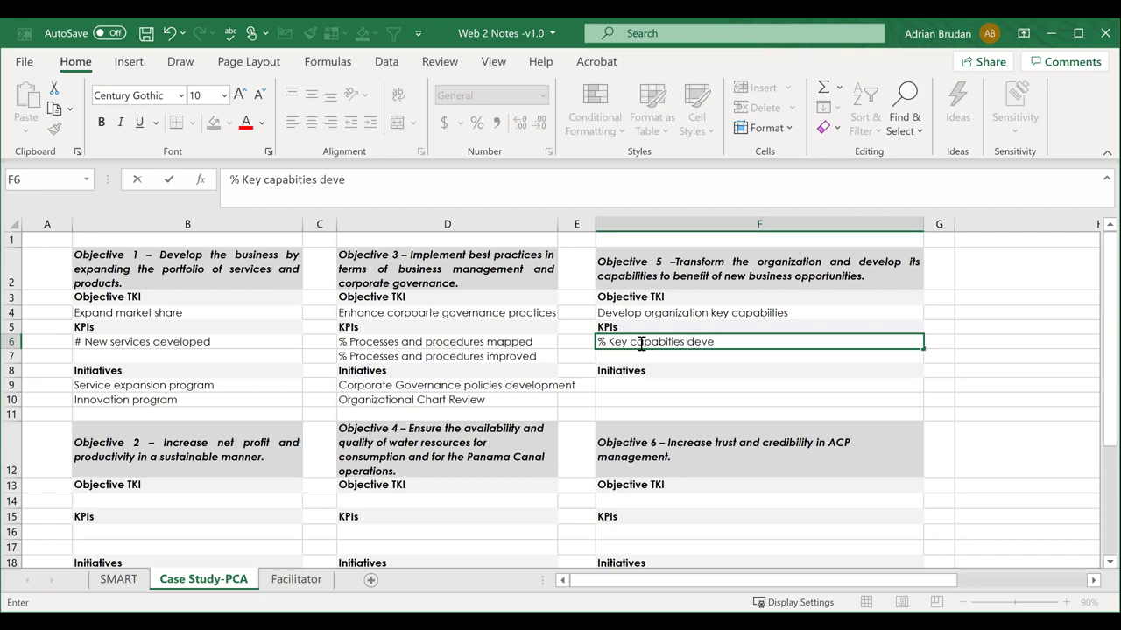
type("loped at de")
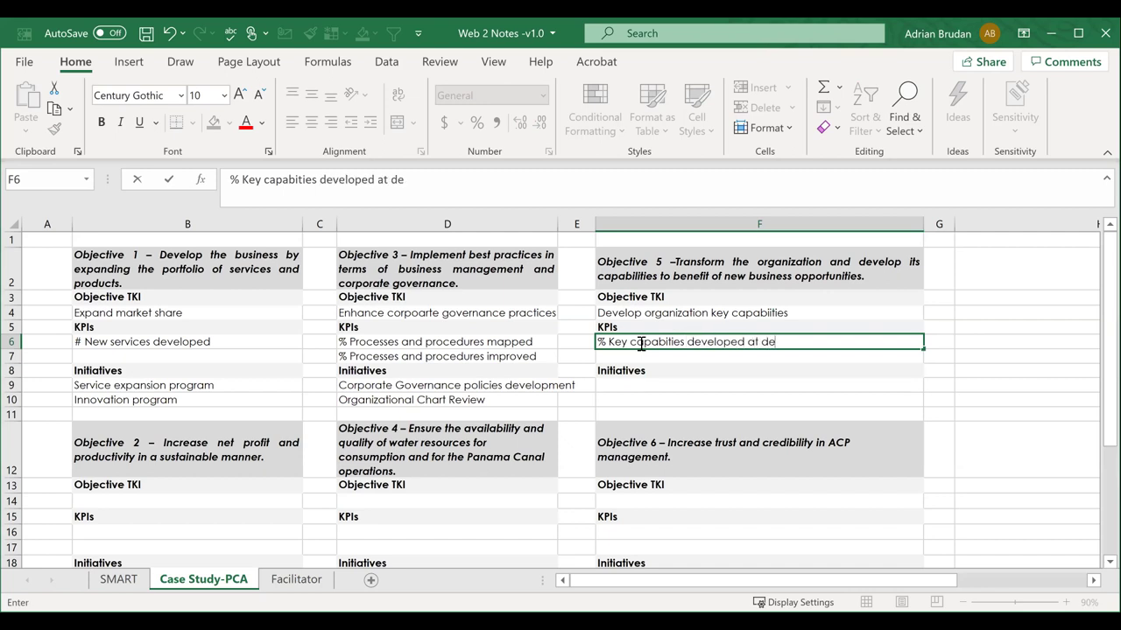
type("sired level")
Enter "Transformation program" in F9 as the initiative for Objective 5.
left_click(606, 385)
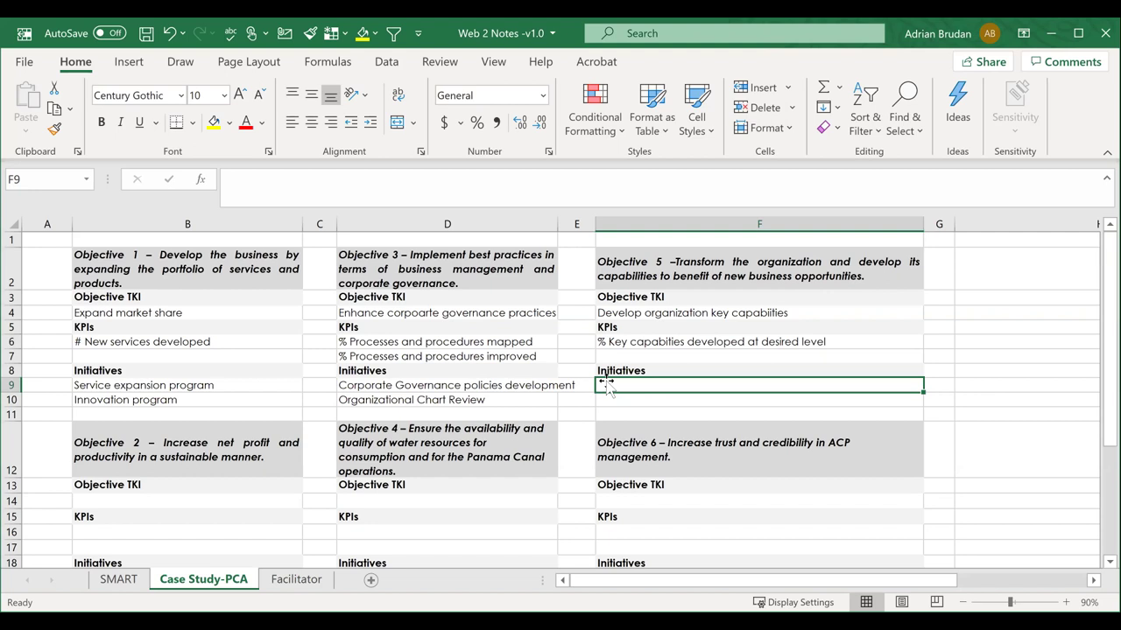
type("T")
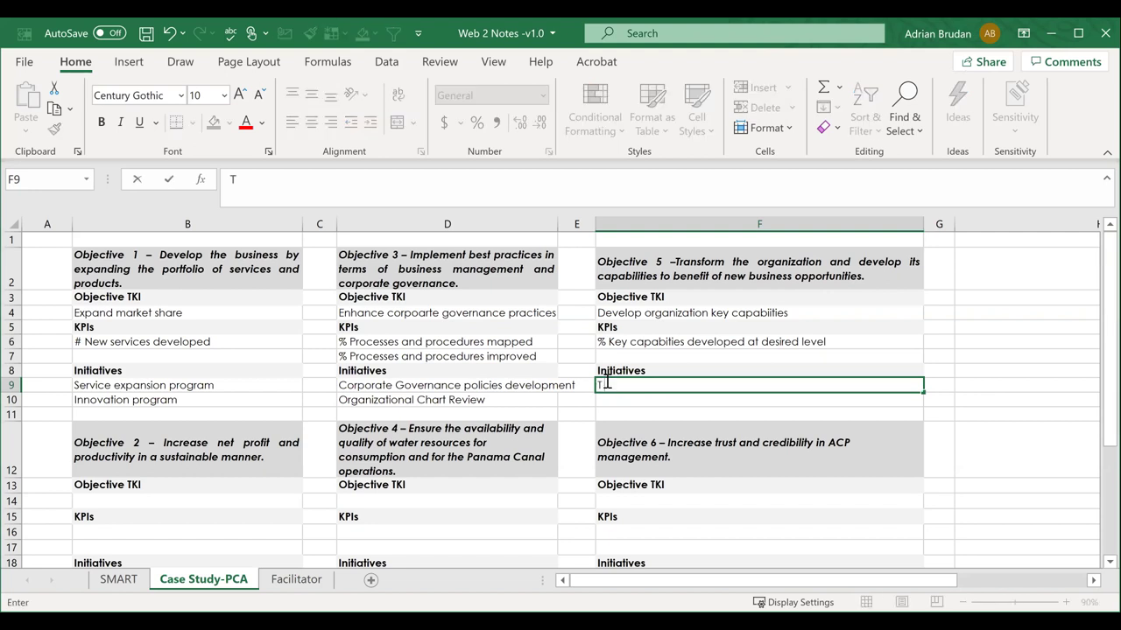
type("ransformat")
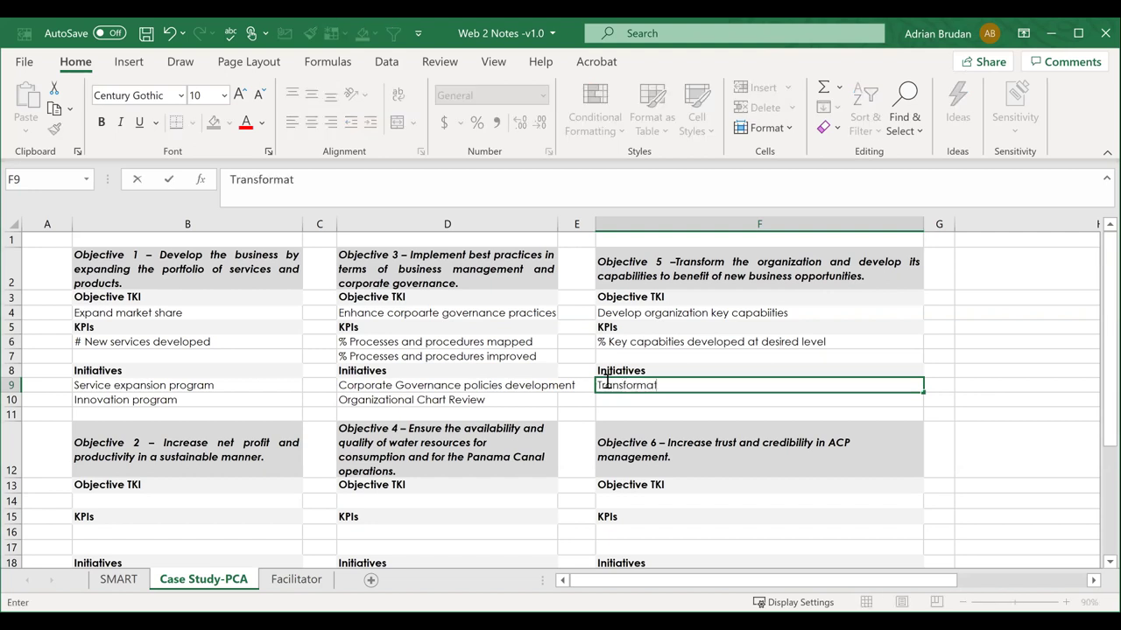
type("ion program")
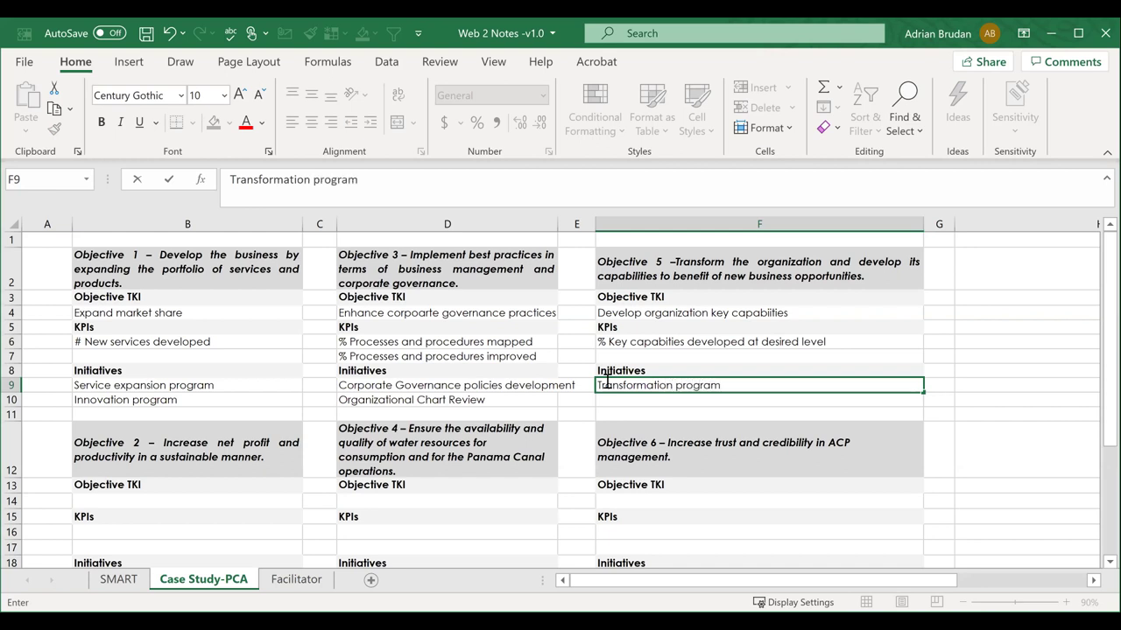
left_click(627, 398)
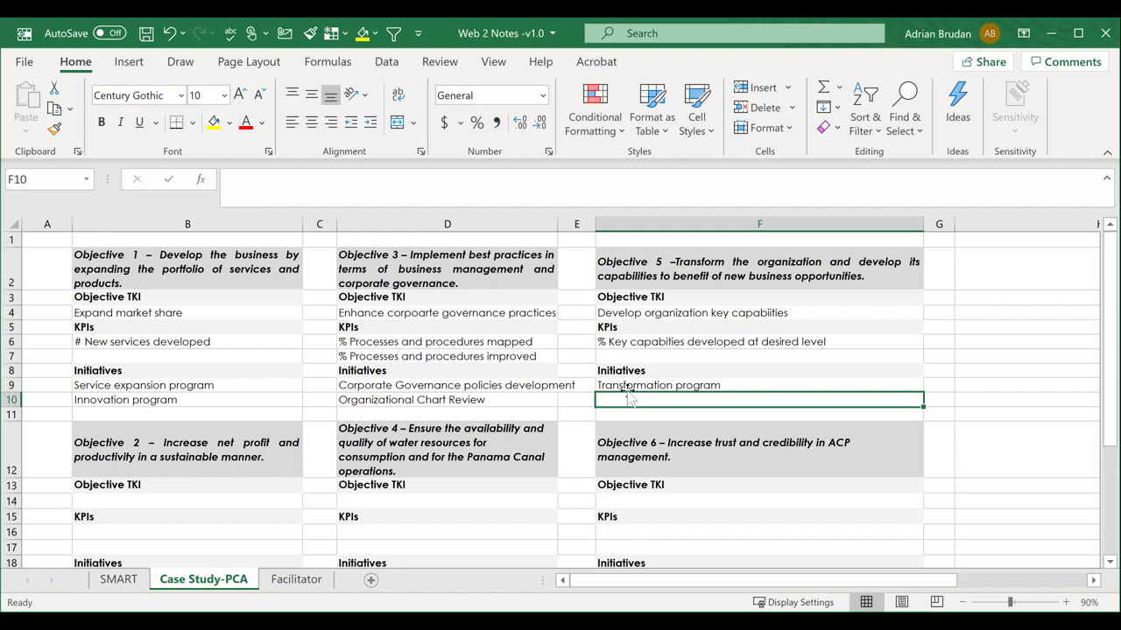
left_click(641, 386)
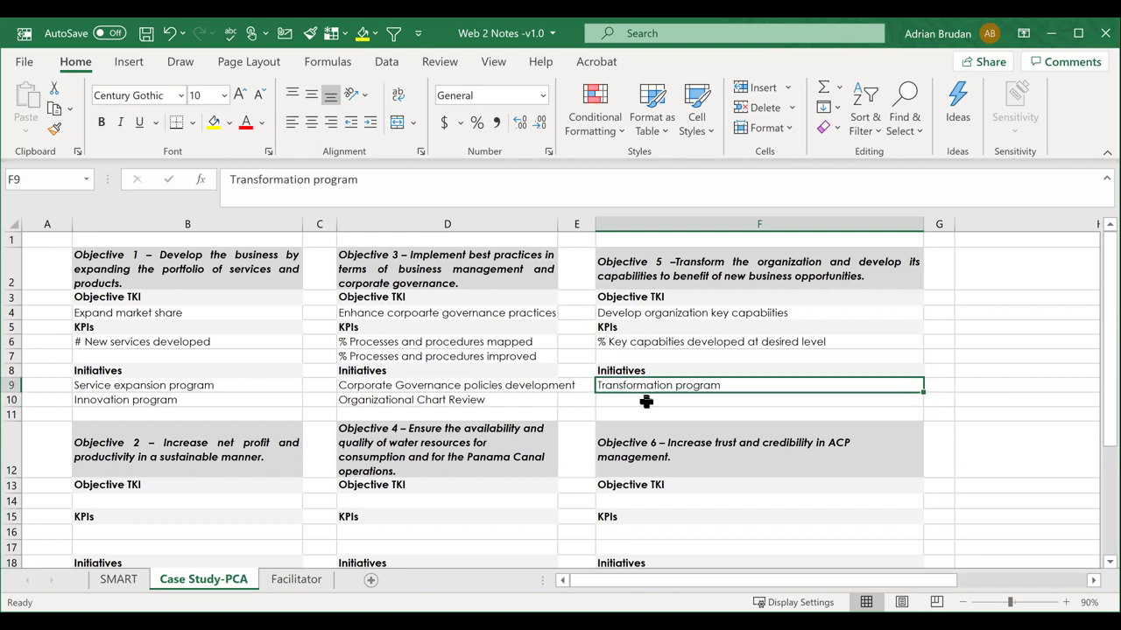
left_click(646, 400)
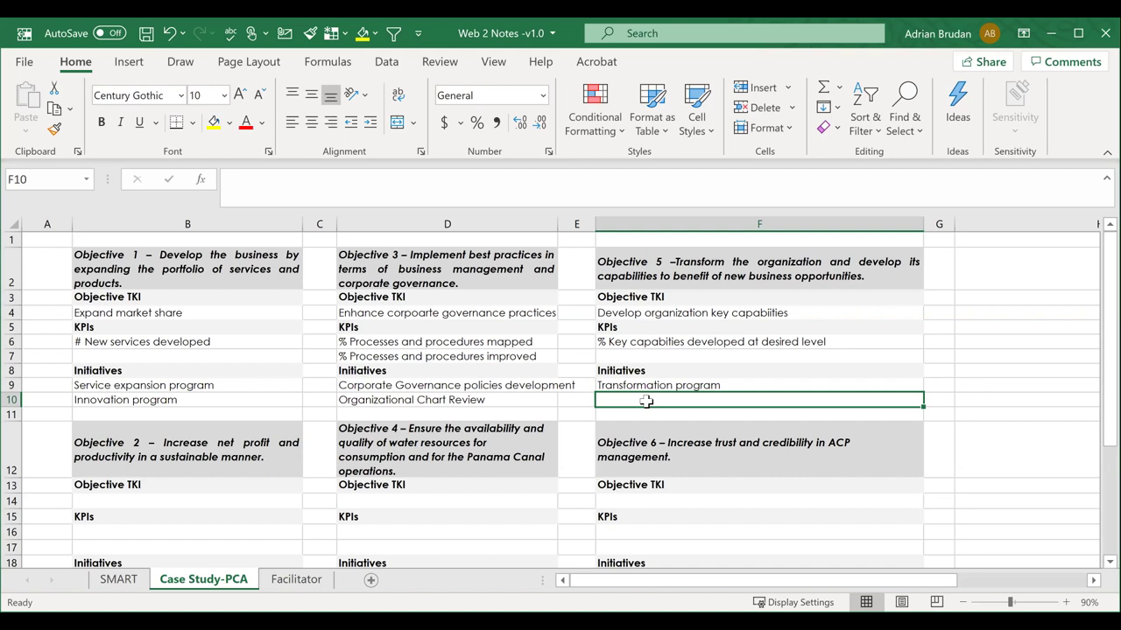
scroll(645, 325, "down", 1)
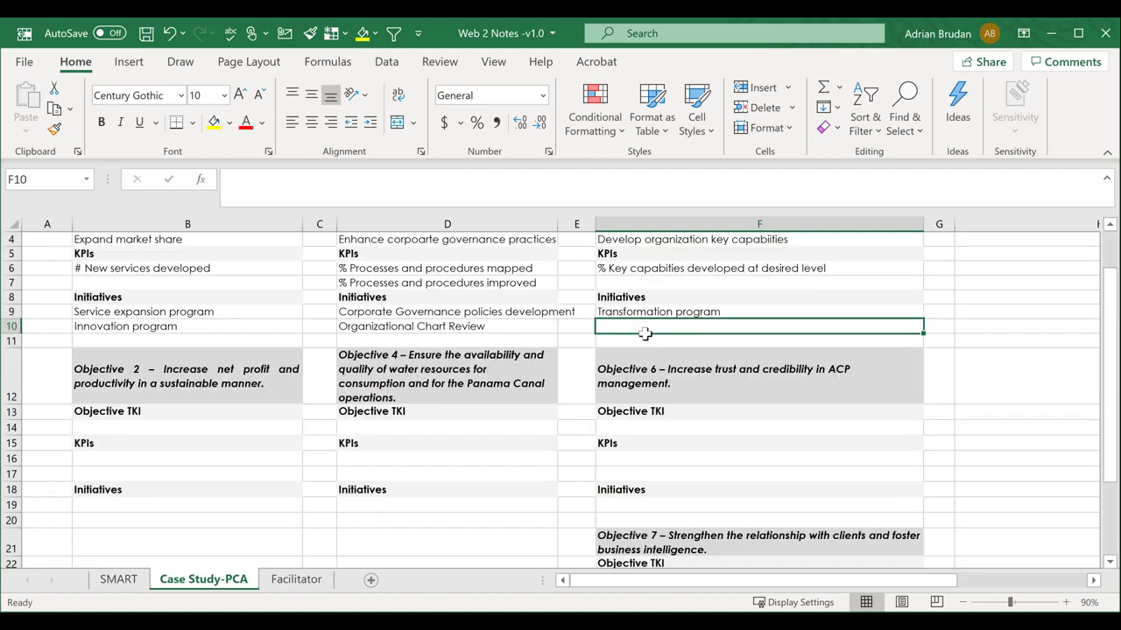
scroll(646, 330, "up", 1)
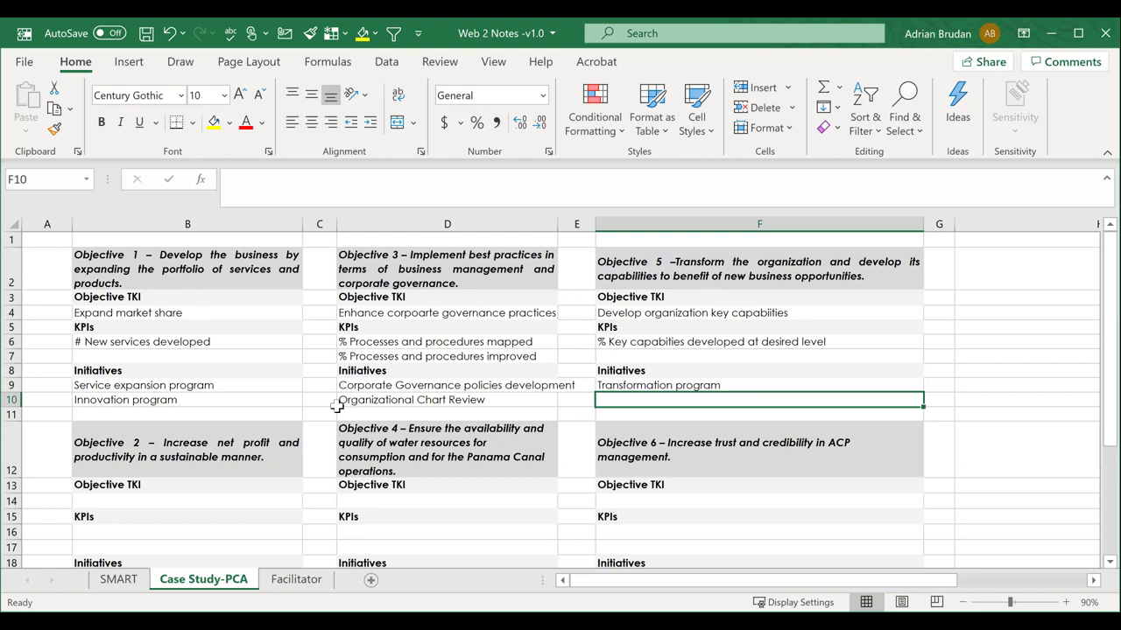
Copy the Objective TKI, KPIs and Initiatives heading block from D13:D18 to B21, below the Objective 2 section.
scroll(338, 403, "down", 2)
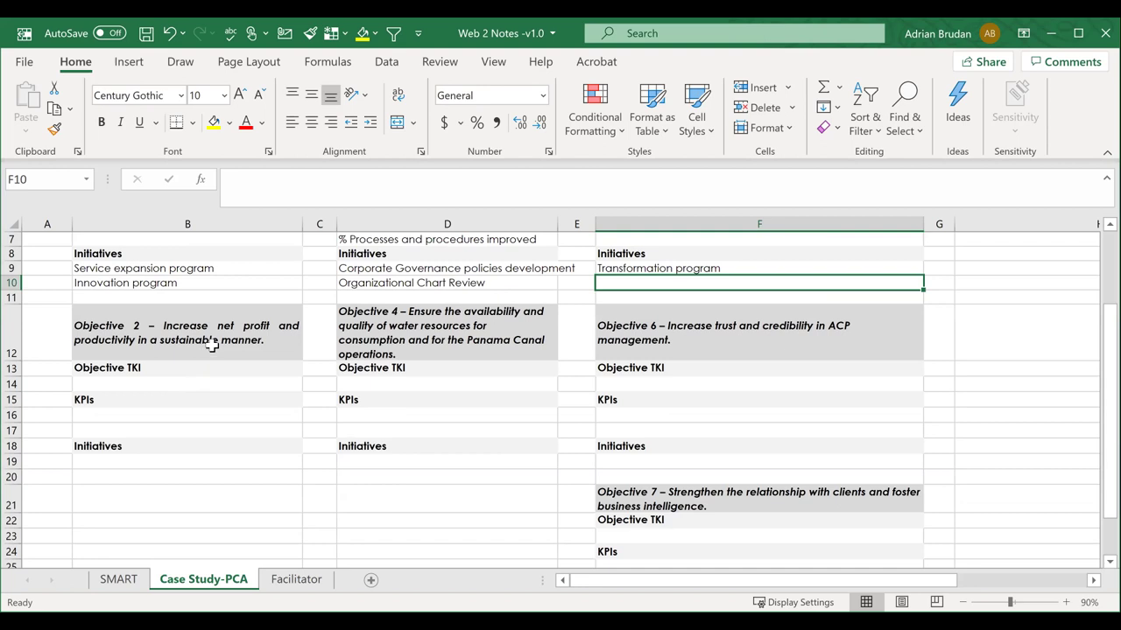
left_click(212, 345)
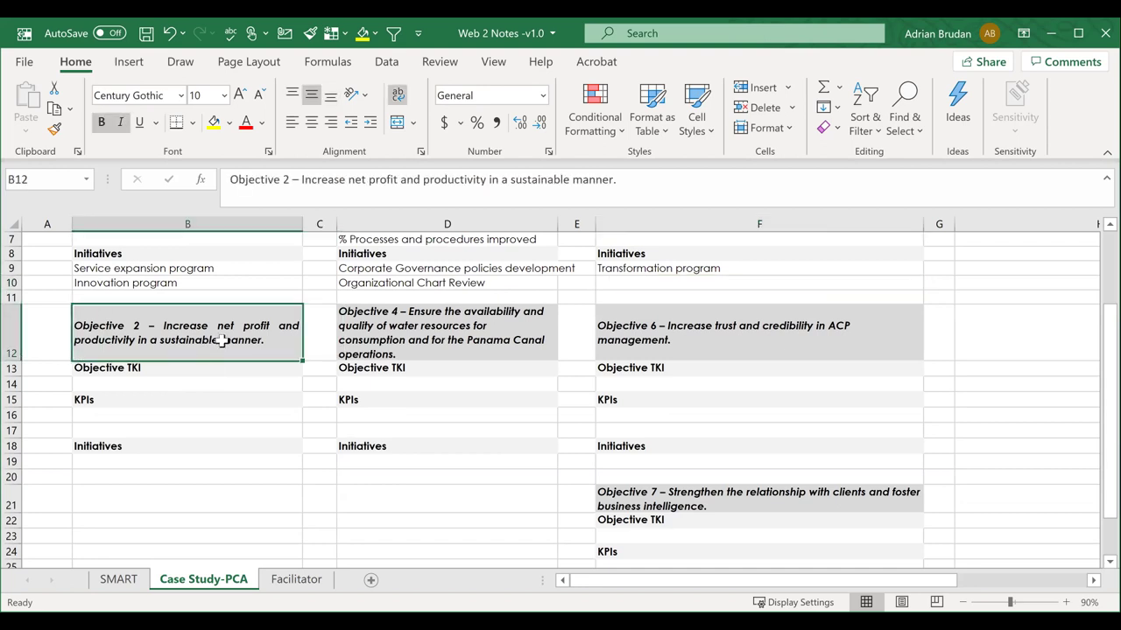
left_click_drag(393, 366, 413, 445)
key("ctrl+c")
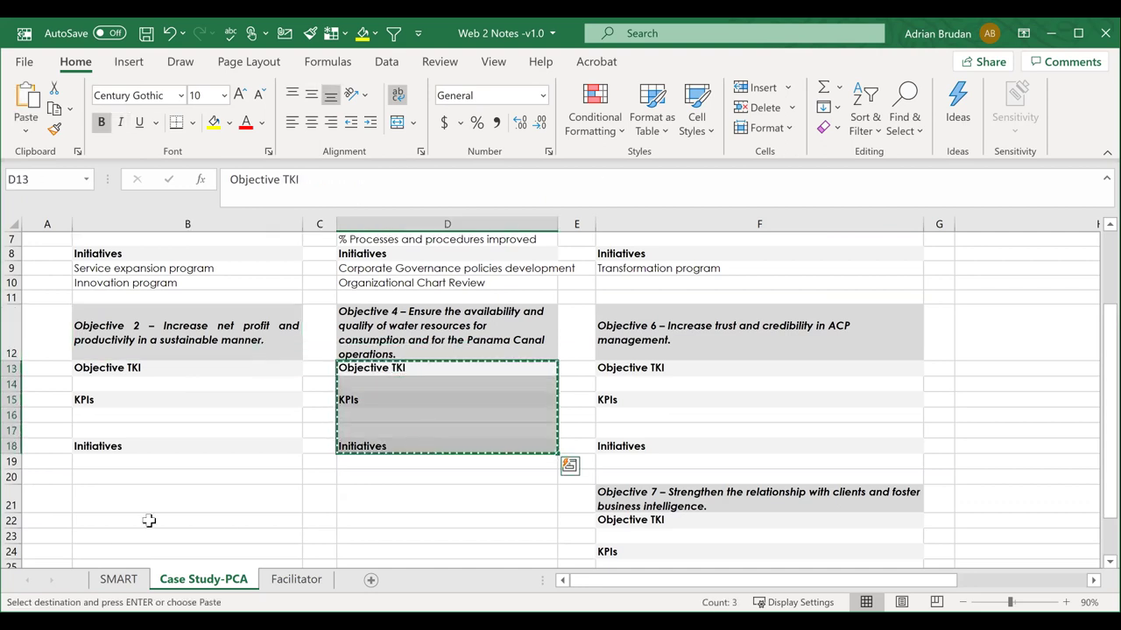
left_click(149, 521)
left_click(140, 499)
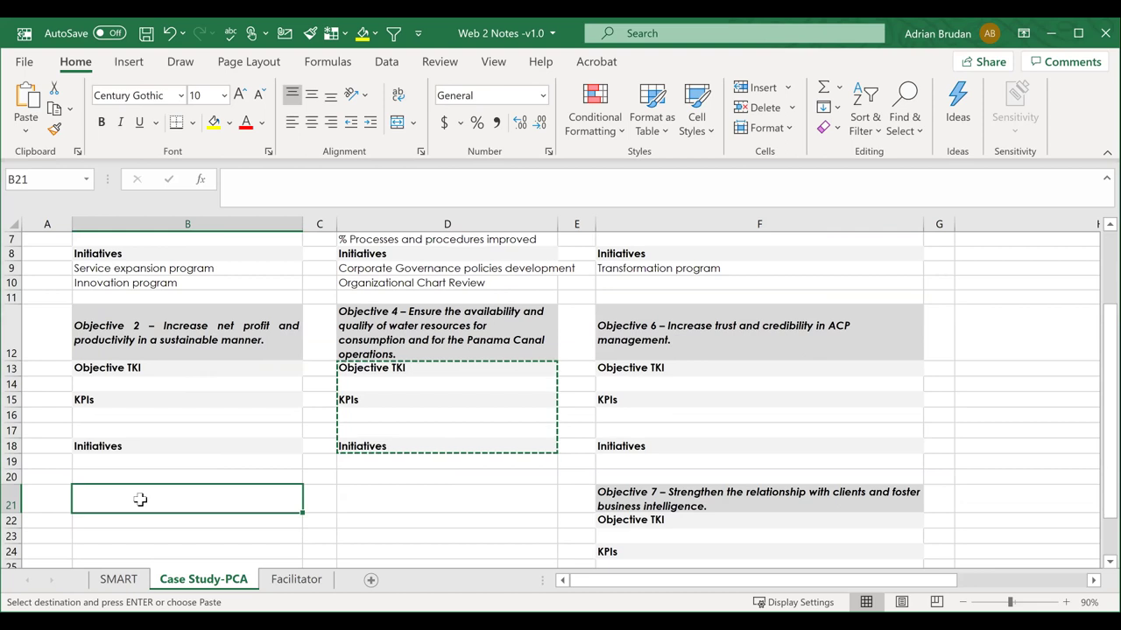
key("ctrl+v")
Enter "Maximize profitability" in B14 as the first Objective TKI for Objective 2.
left_click(226, 340)
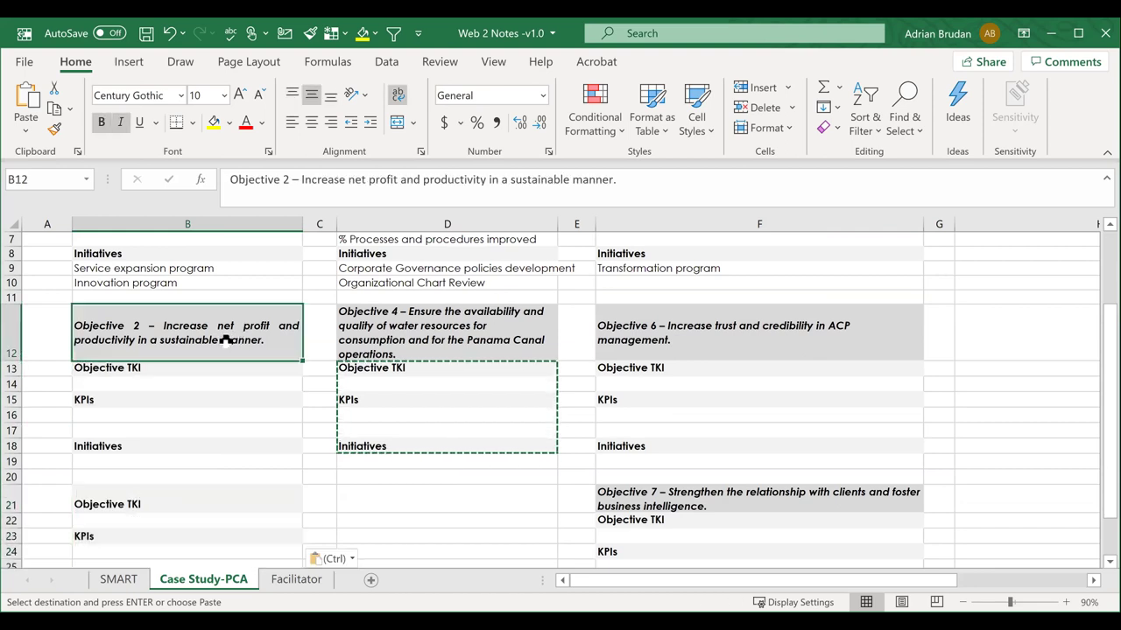
left_click(165, 386)
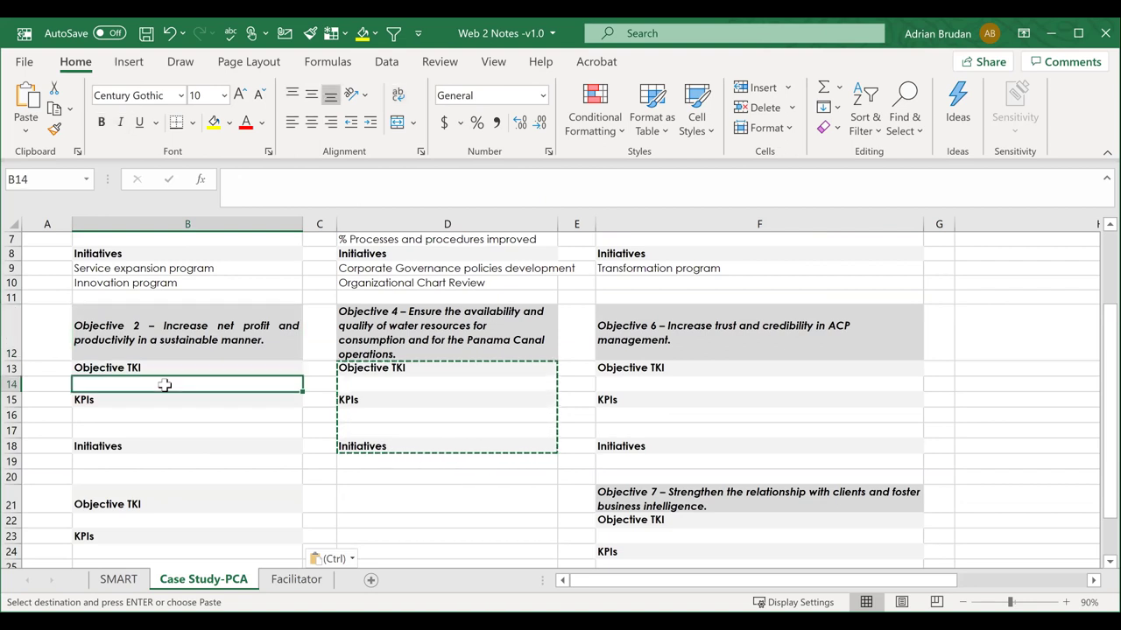
type("Maximize p")
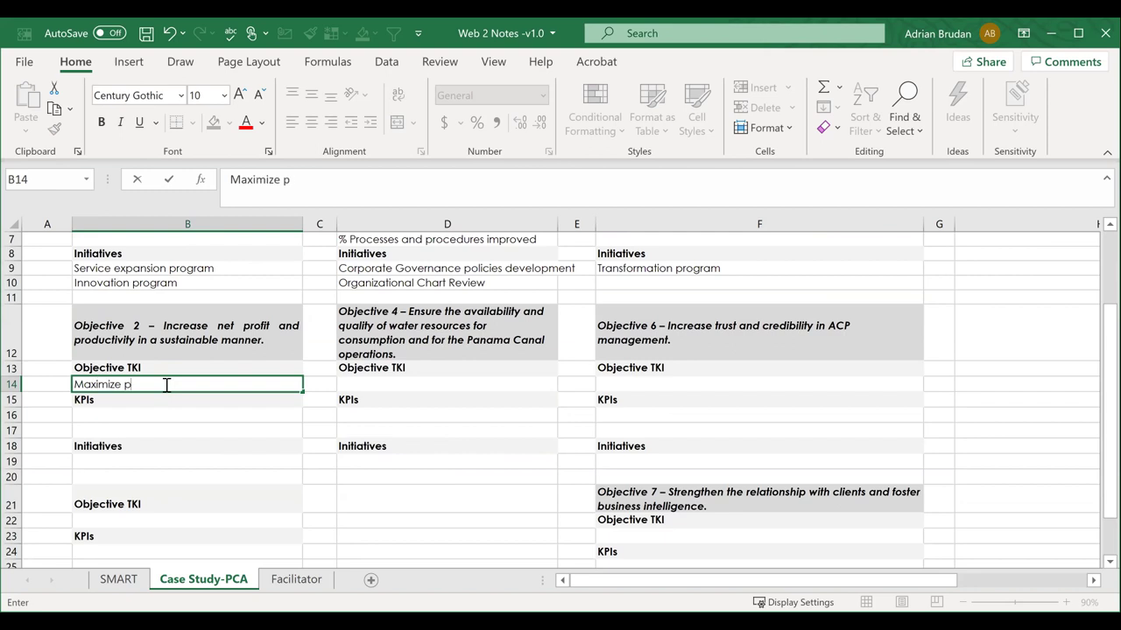
type("rofitability")
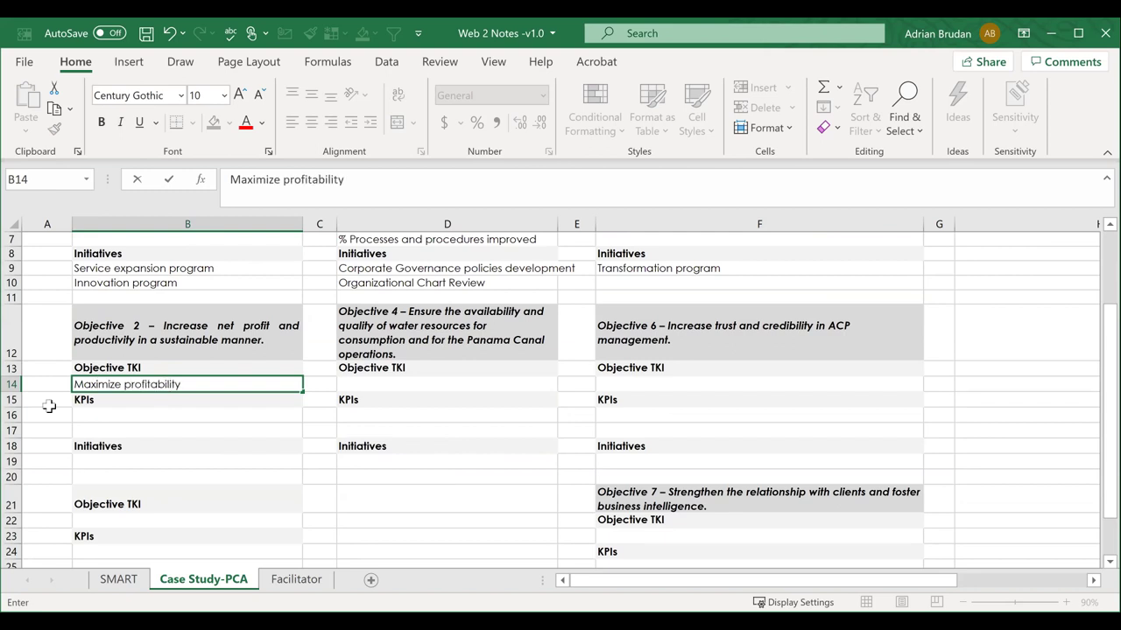
List the Objective 2 KPIs "% Net profit margin" in B16 and "$ Expenditures" in B17.
left_click(97, 419)
type("%")
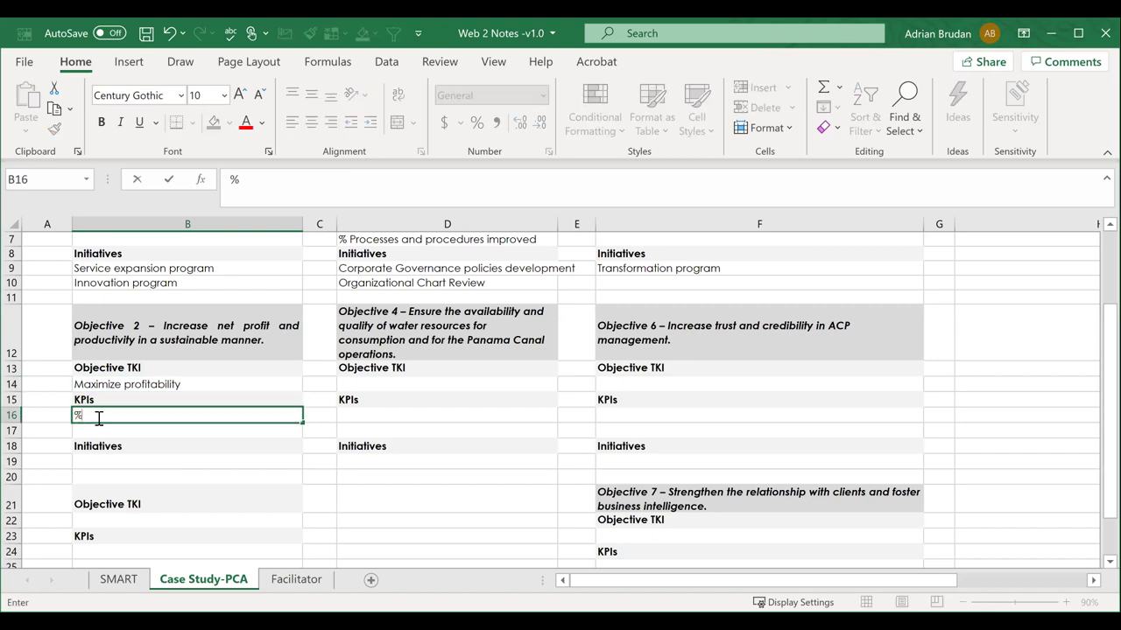
type(" Net profit")
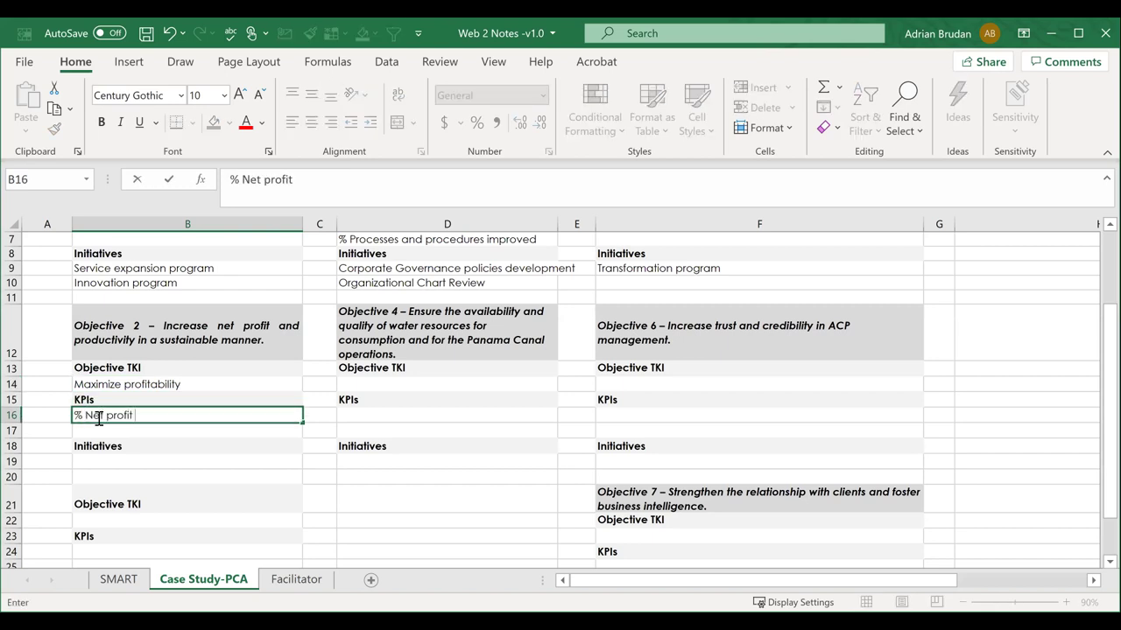
type(" margin")
key("Return")
type("$ Expen")
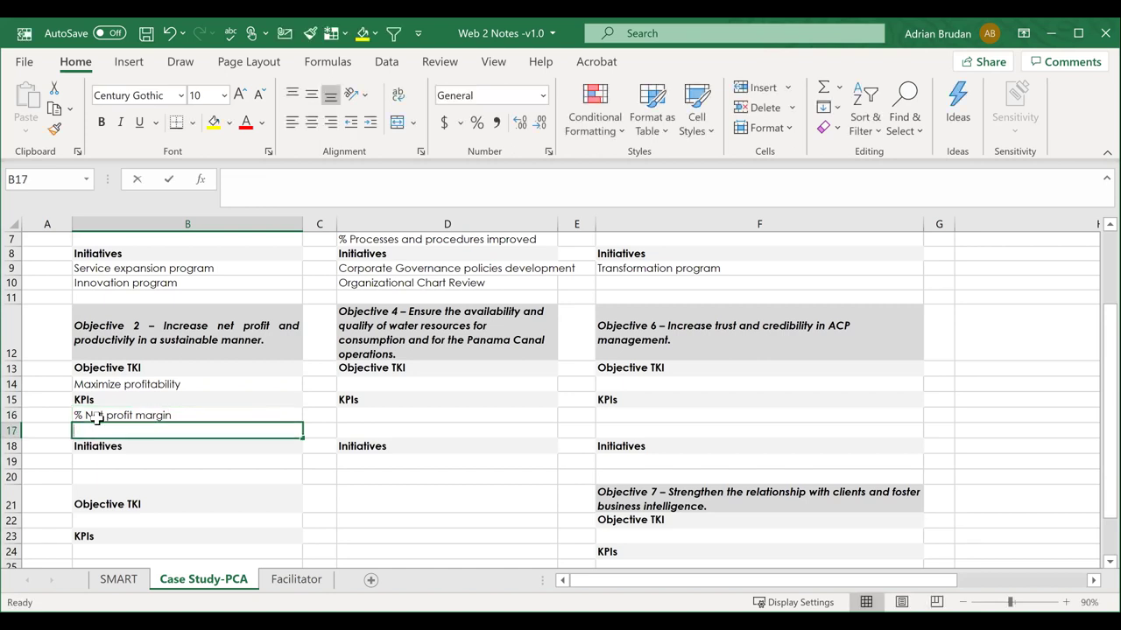
type("ditures")
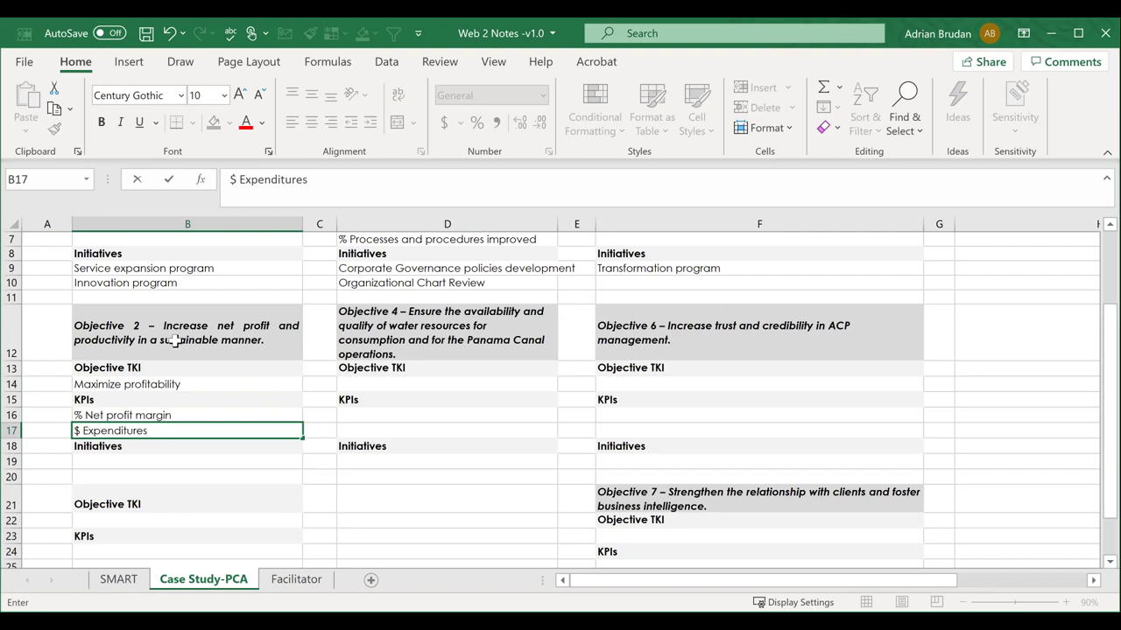
List the Objective 2 initiatives "Third set of locks development" in B19 and "Cost optimization program" in B20.
left_click(164, 460)
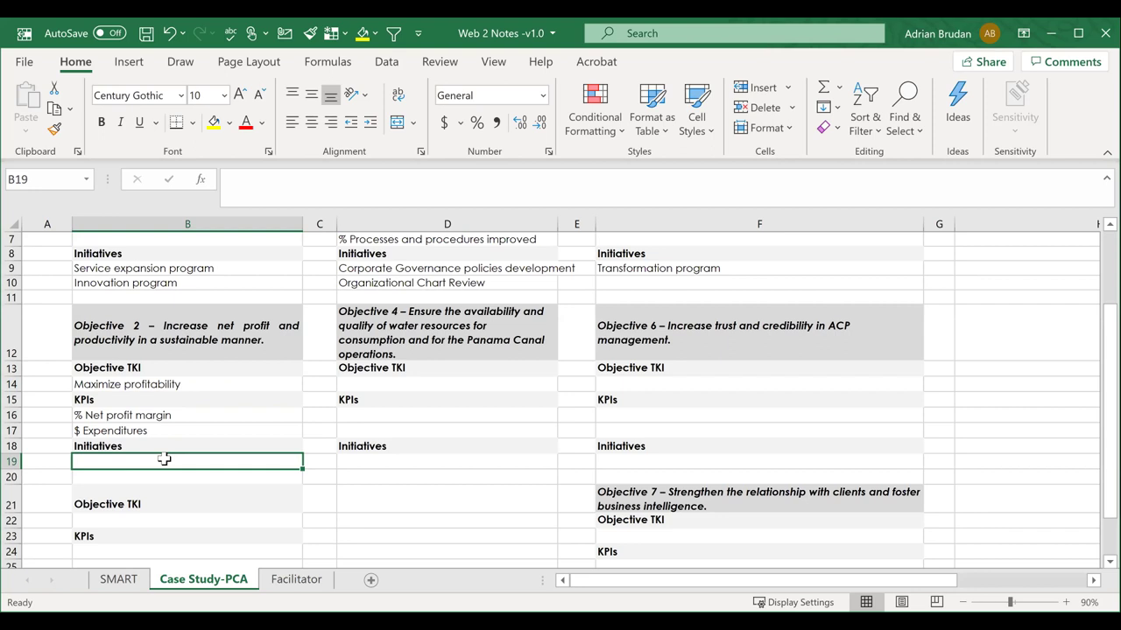
type("Thirs")
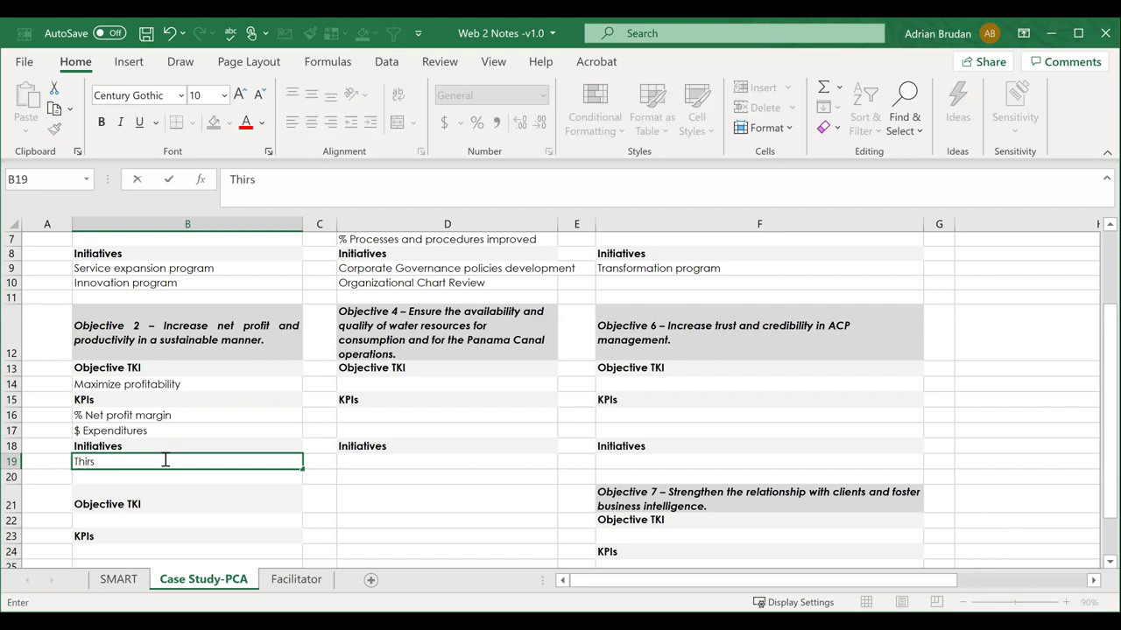
key("BackSpace")
type("d set of locks ")
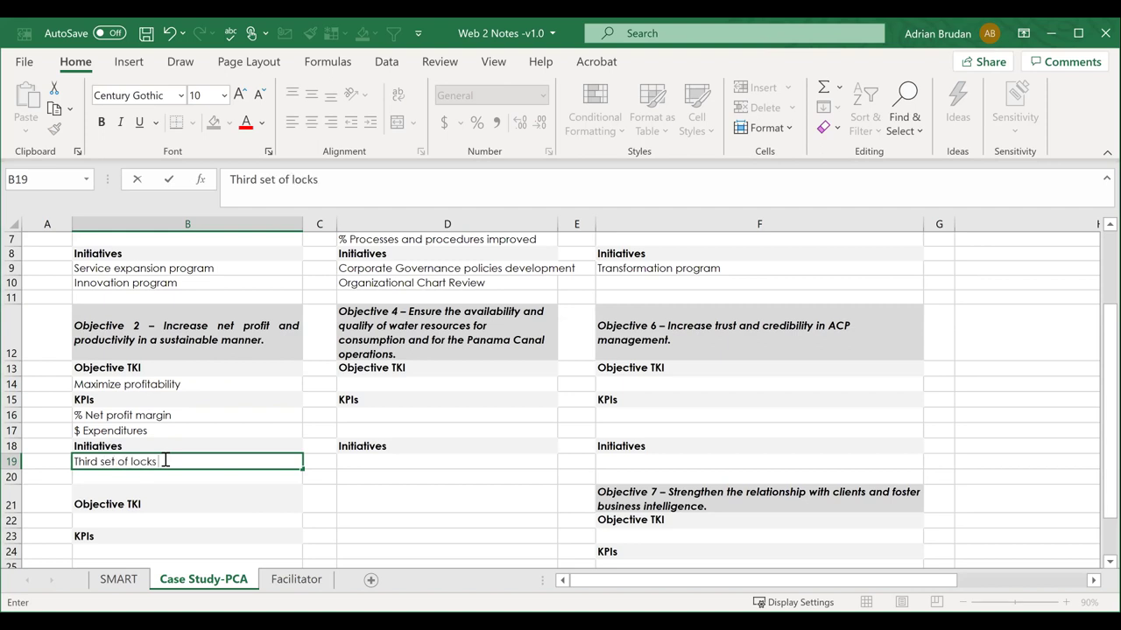
type("development")
key("Return")
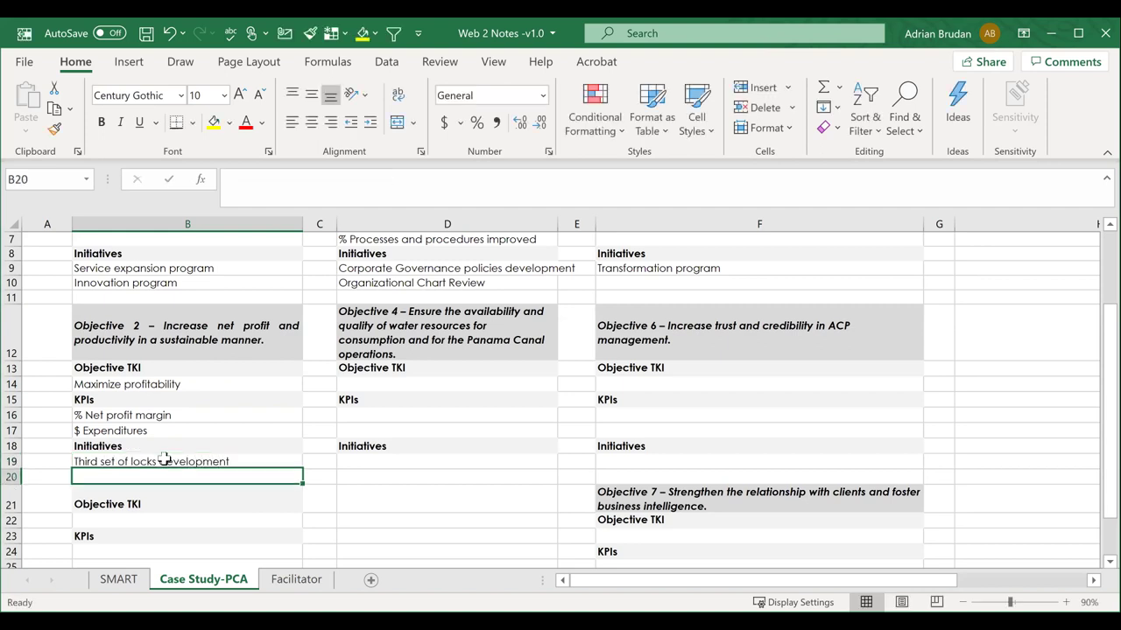
type("Cost")
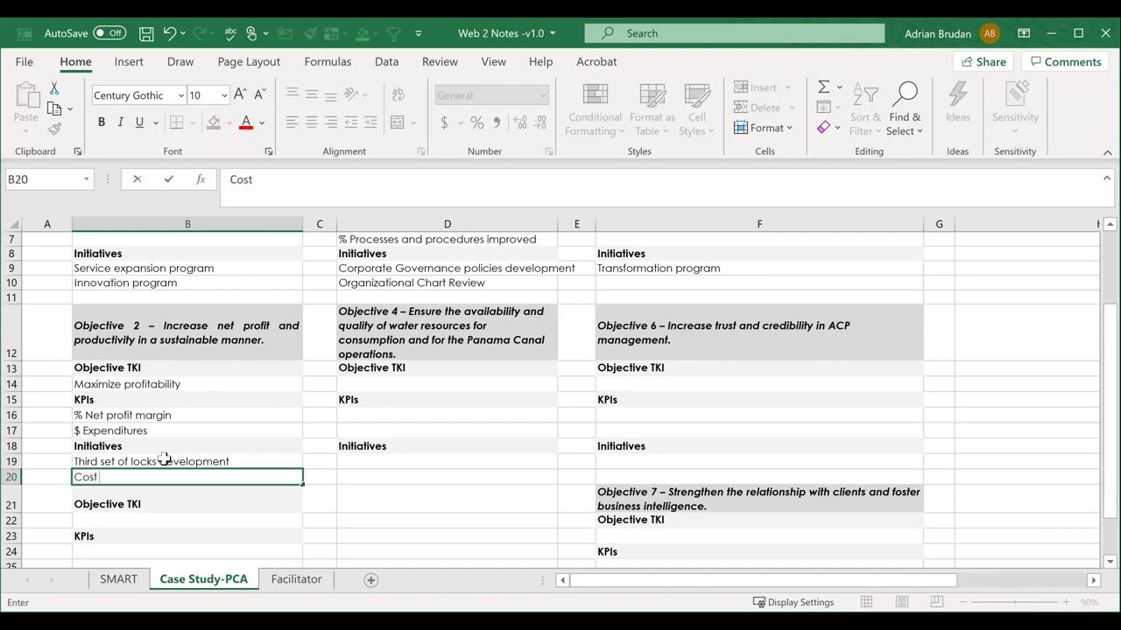
type(" optimization")
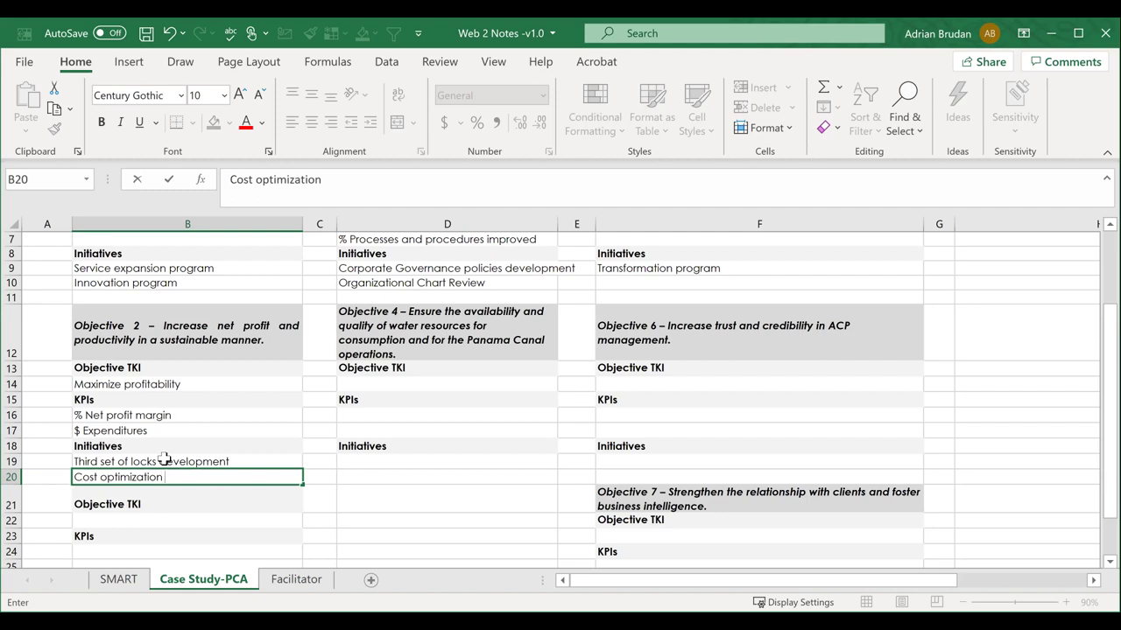
type("program")
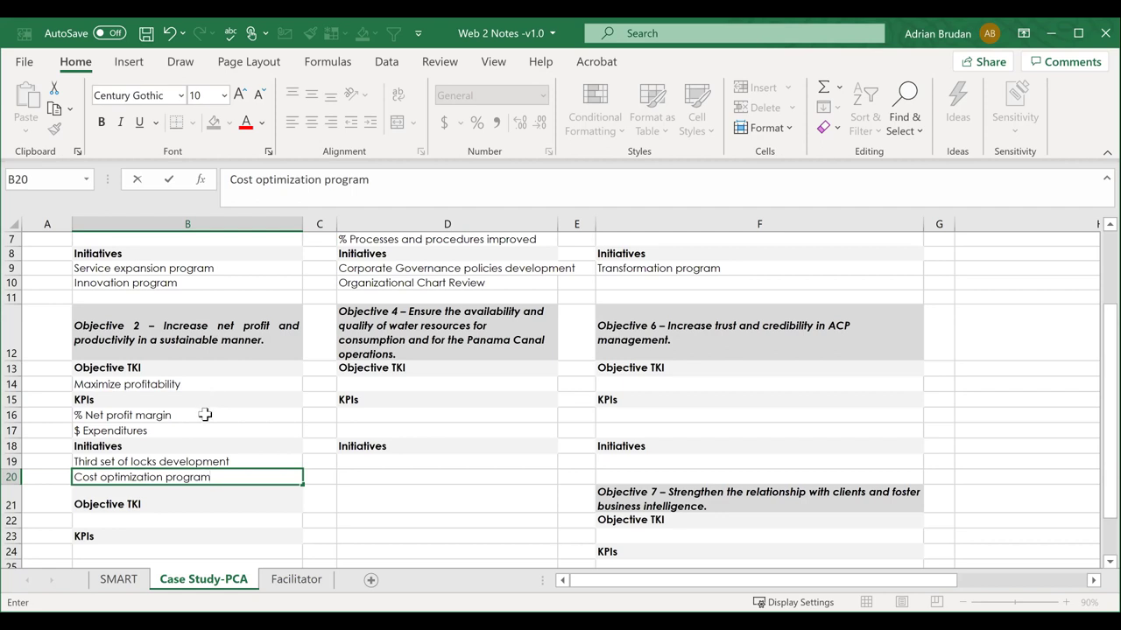
Enter "Enhance productivity" in B22 as the second Objective TKI for Objective 2.
scroll(149, 462, "down", 1)
left_click(155, 475)
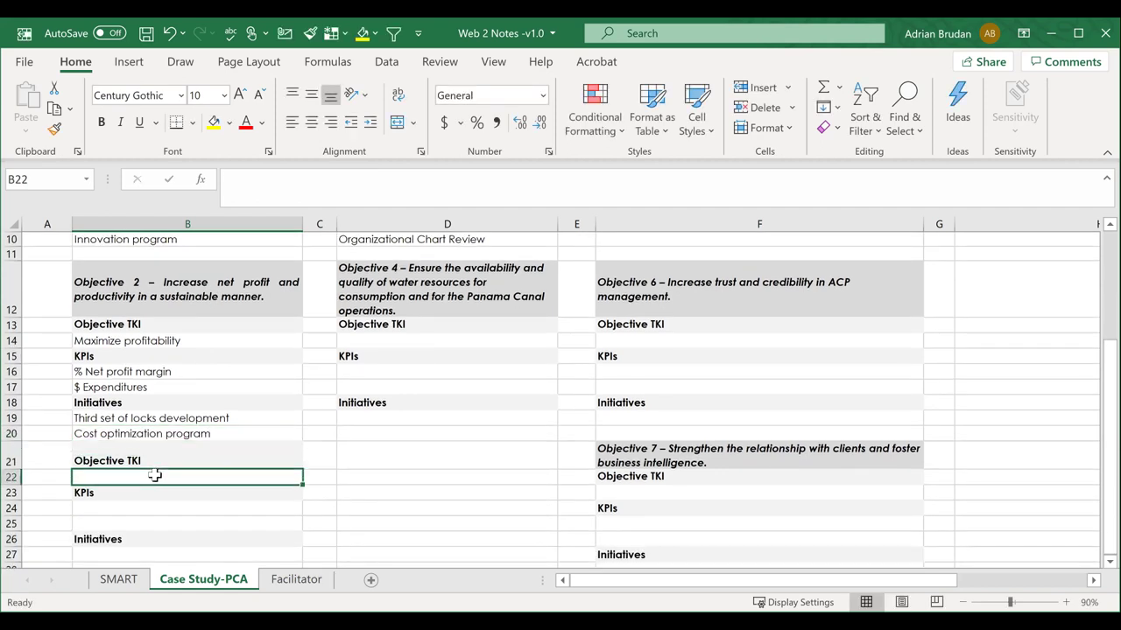
type("Ehna")
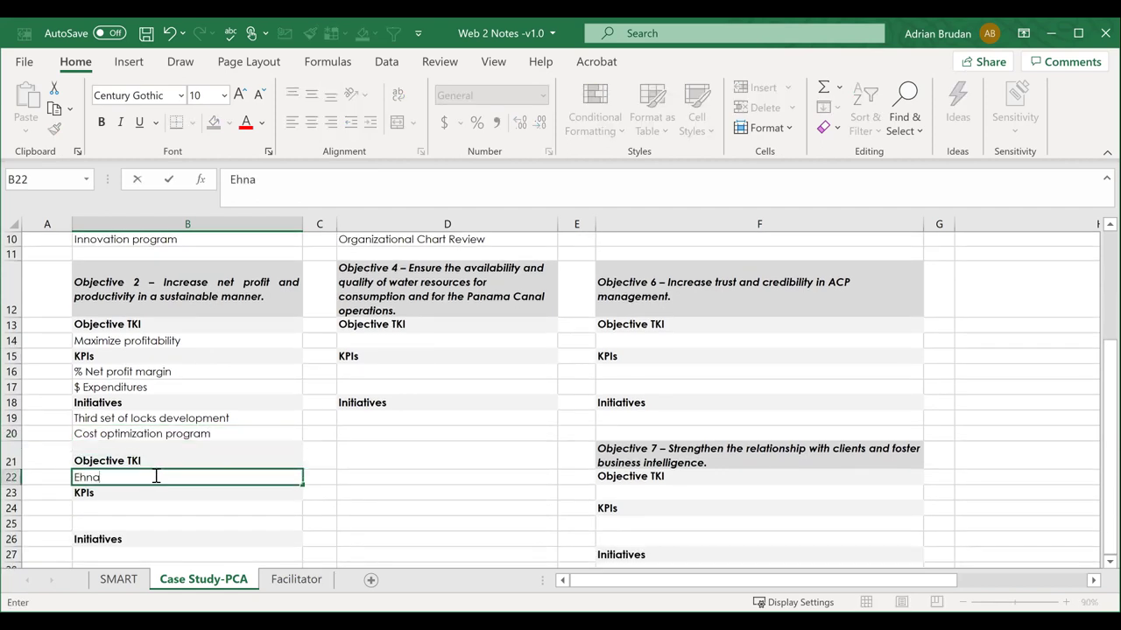
key("BackSpace")
key("BackSpace")
type("hance prducit")
key("BackSpace")
key("BackSpace")
key("BackSpace")
key("BackSpace")
key("BackSpace")
type("oductivity")
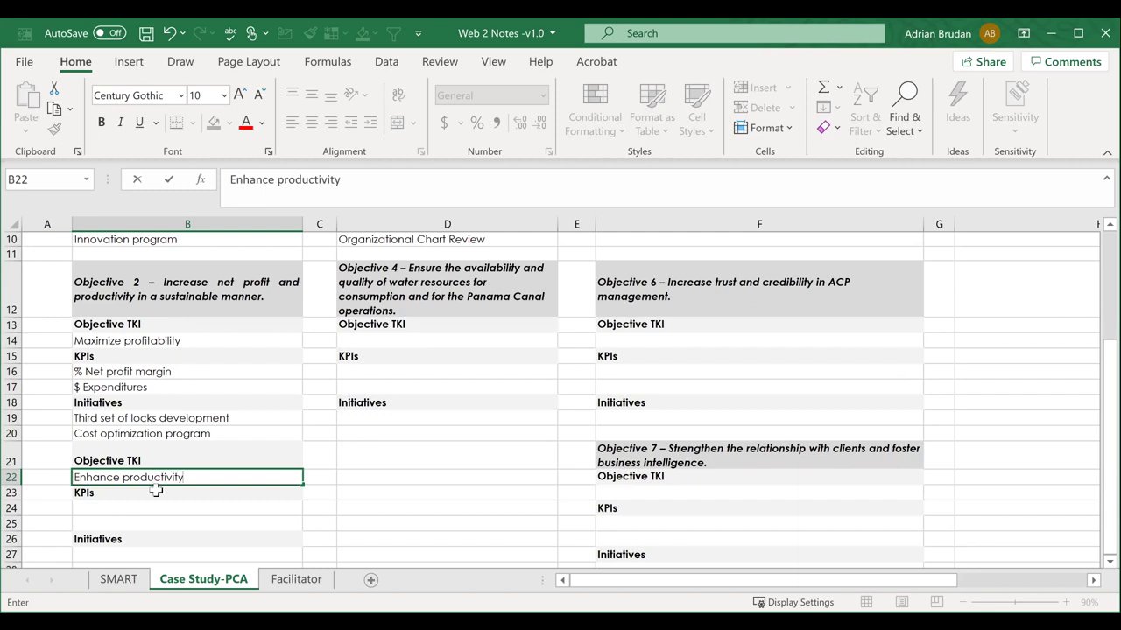
Enter "# Time to processa ship" in B24 as the first KPI for the "Enhance productivity" TKI.
left_click(158, 514)
left_click(147, 479)
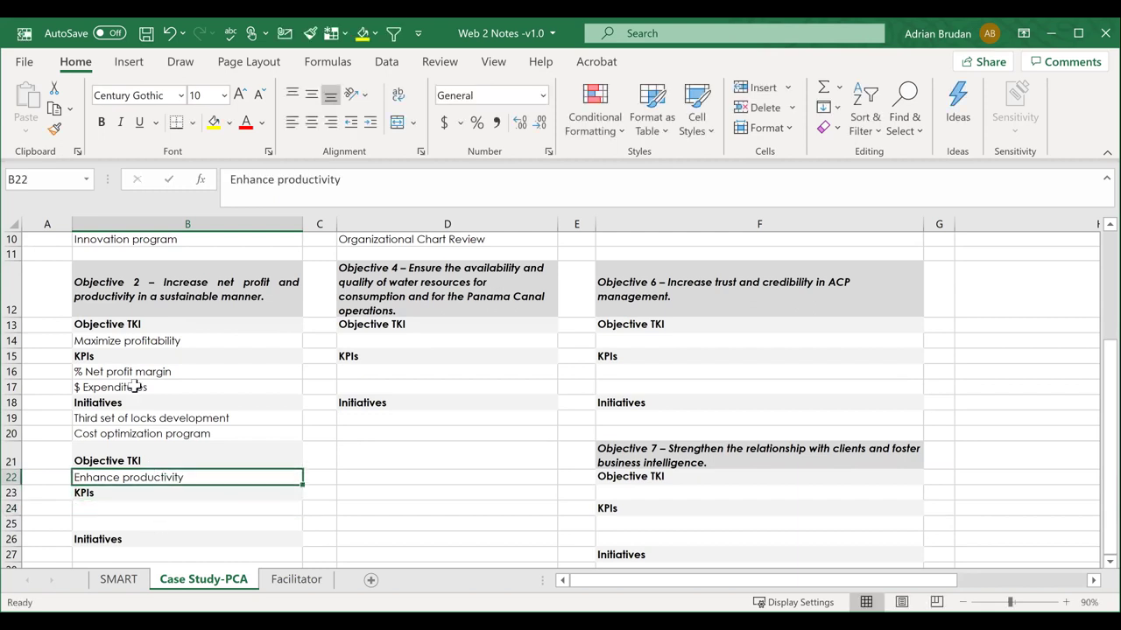
left_click(145, 344)
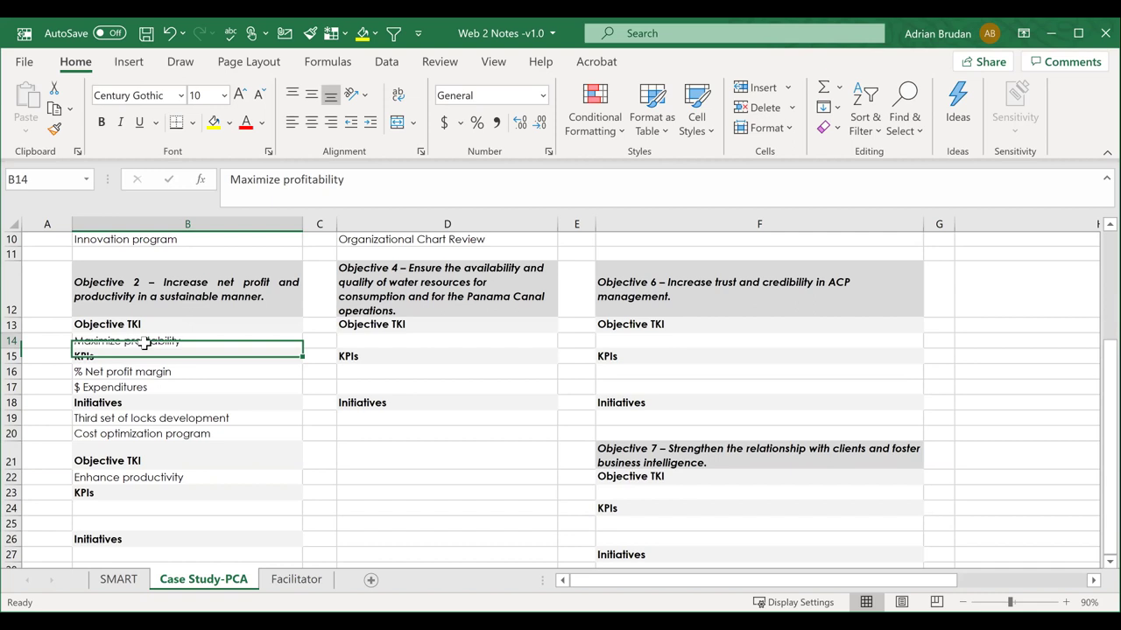
left_click(137, 508)
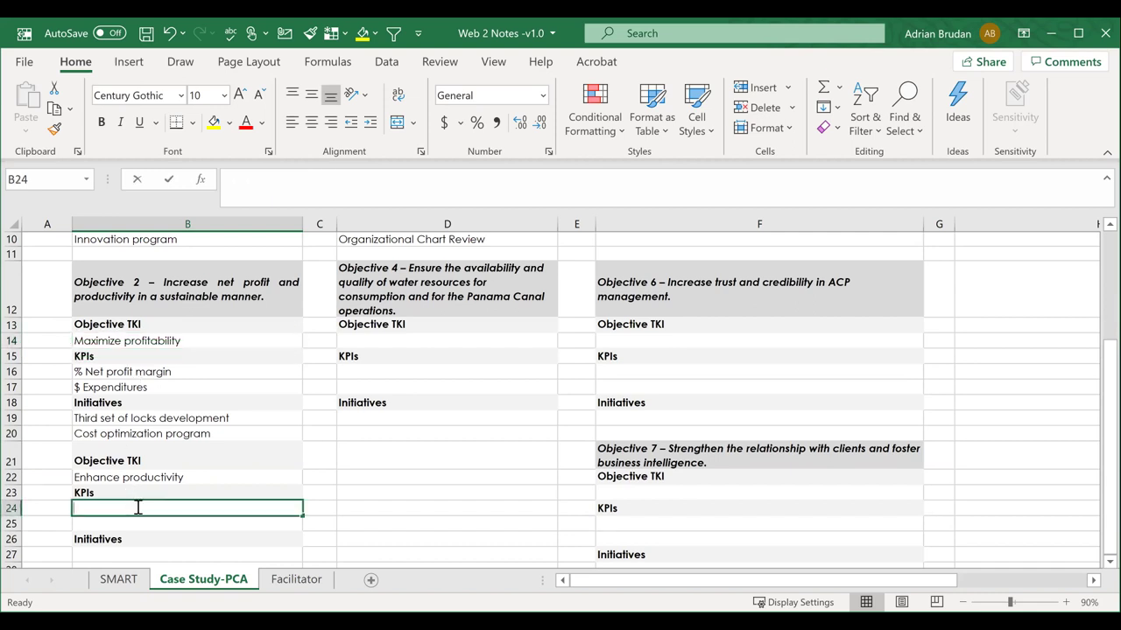
type("# Time to processa ")
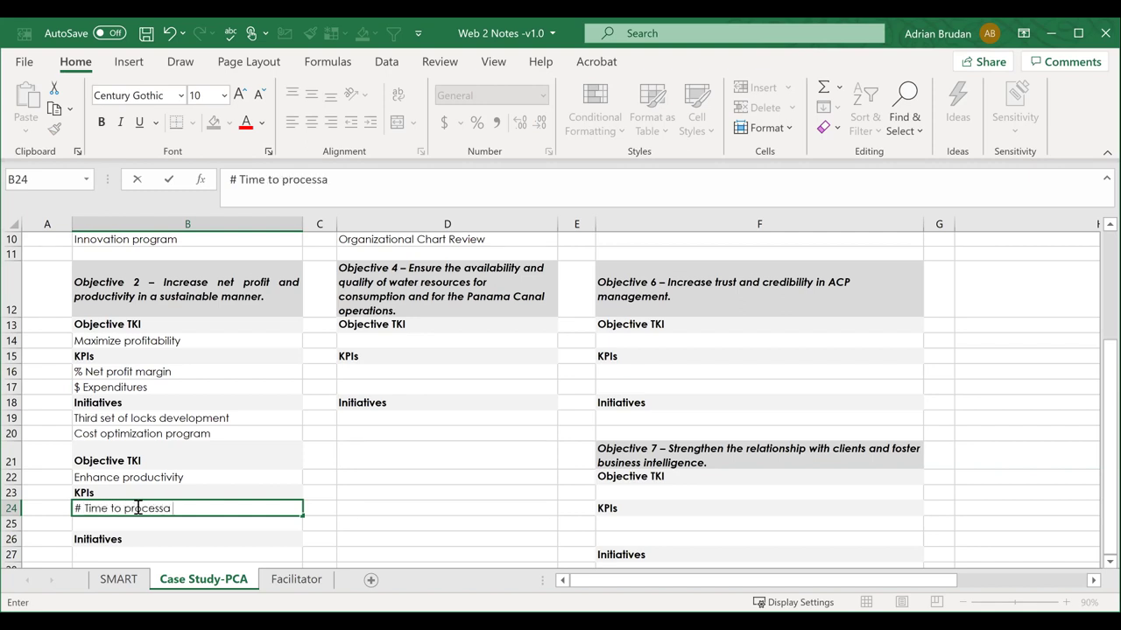
type("ship")
key("Return")
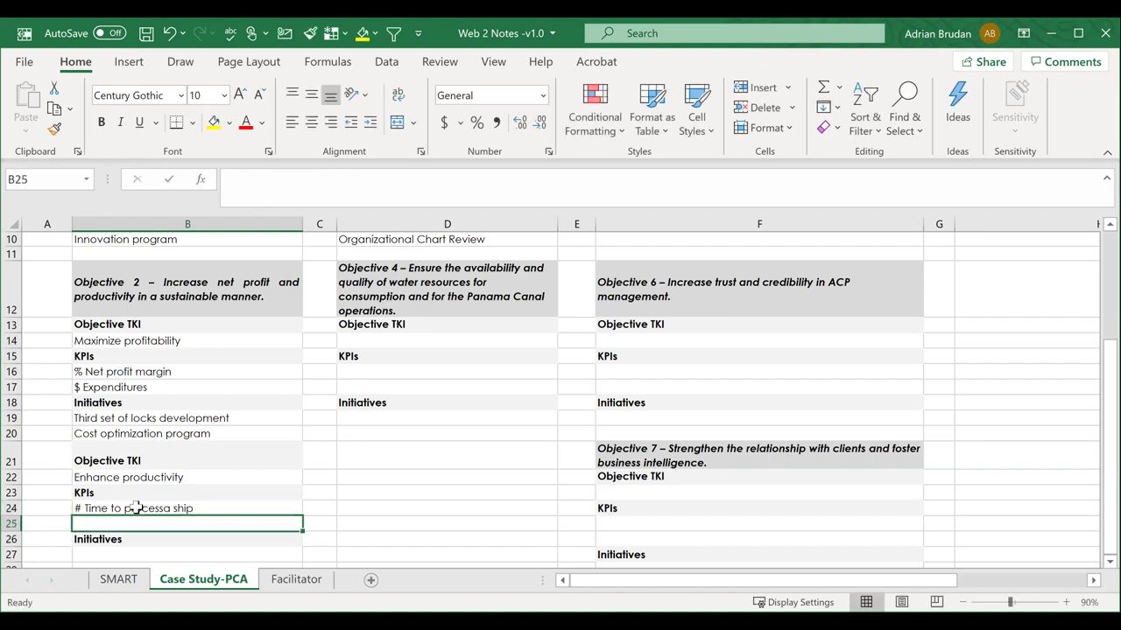
Enter "% Ships processed on time" in B25 as the second KPI for the "Enhance productivity" TKI.
type("% Ship")
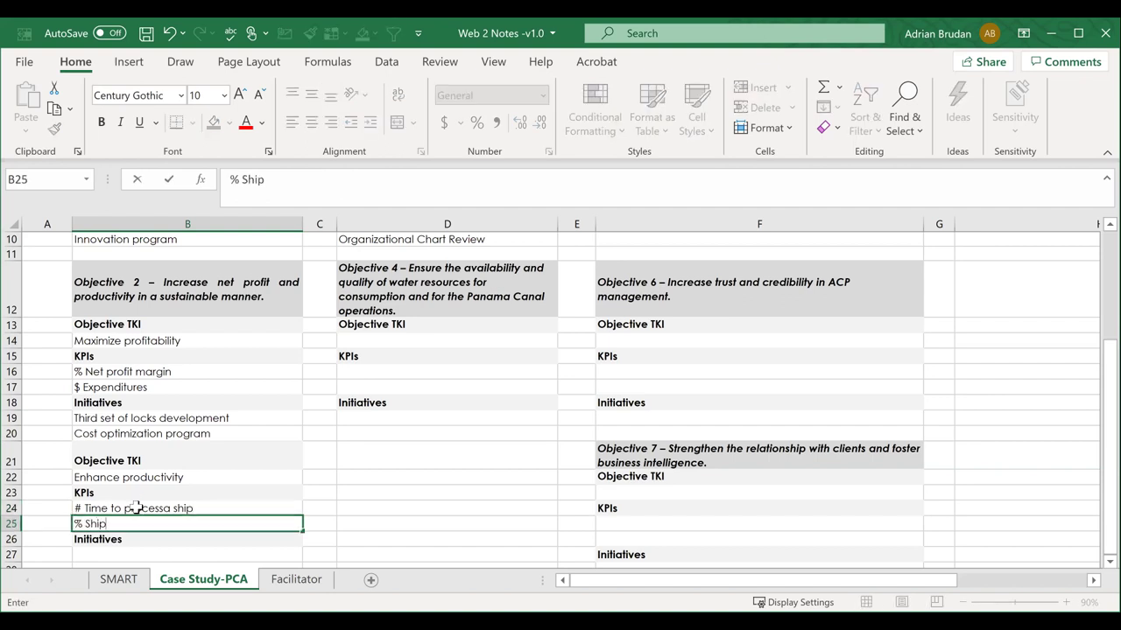
type("s processed on turn")
key("BackSpace")
key("BackSpace")
key("BackSpace")
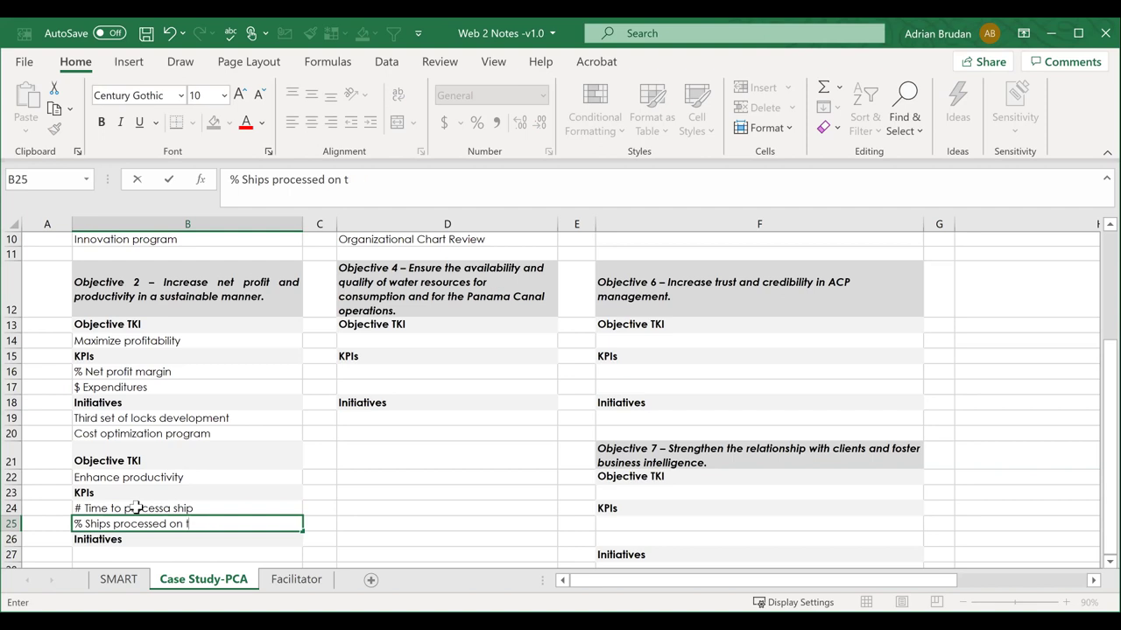
type("ime")
List the initiatives "Technology upgrade" in B27 and "Technical training providion" in B28 for the "Enhance productivity" TKI.
scroll(155, 473, "down", 1)
left_click(155, 471)
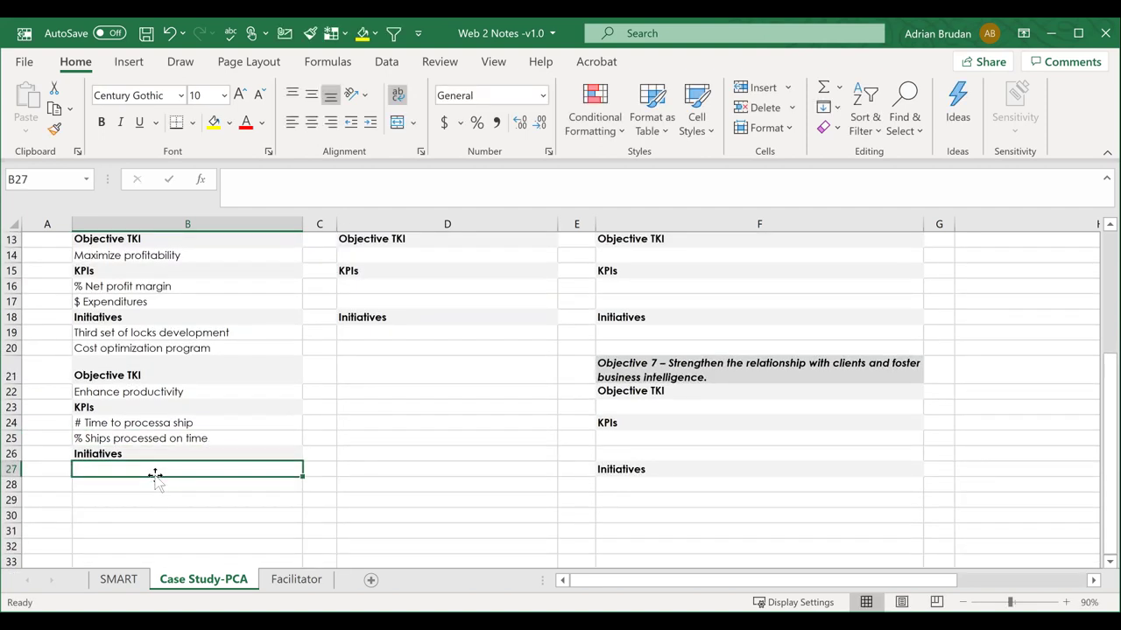
type("Technology upgrade")
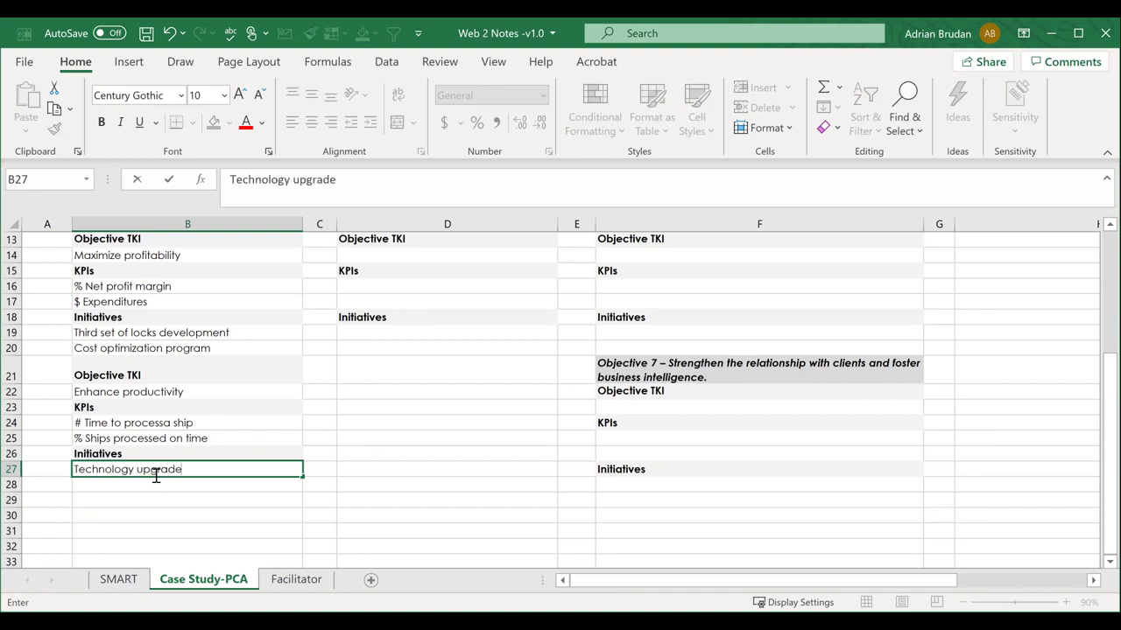
key("Return")
type("Technical t")
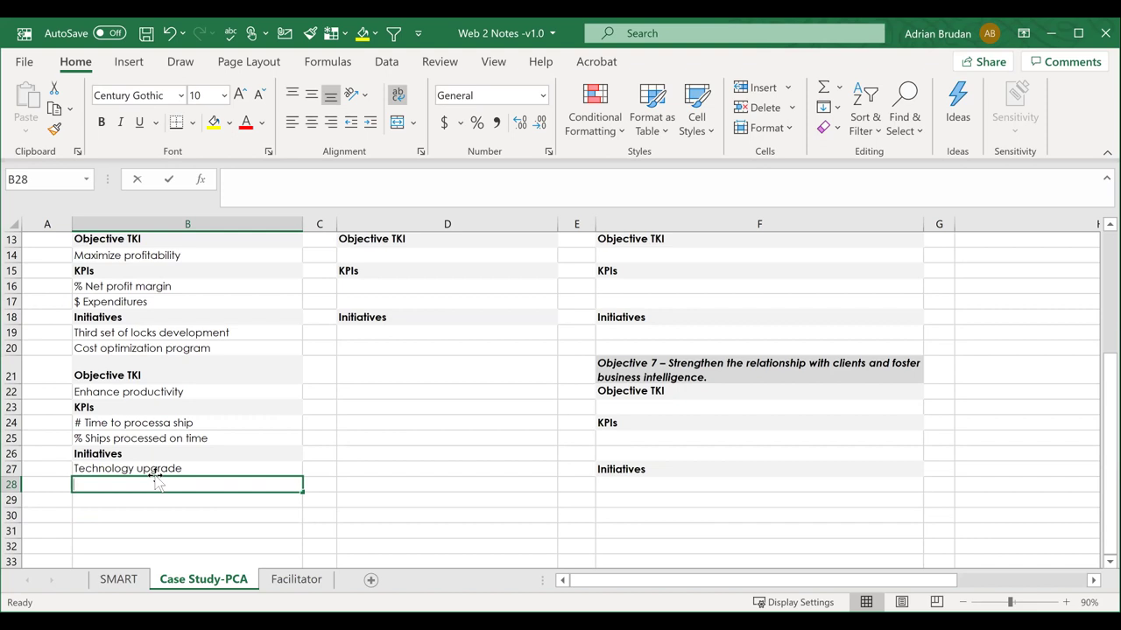
type("rain")
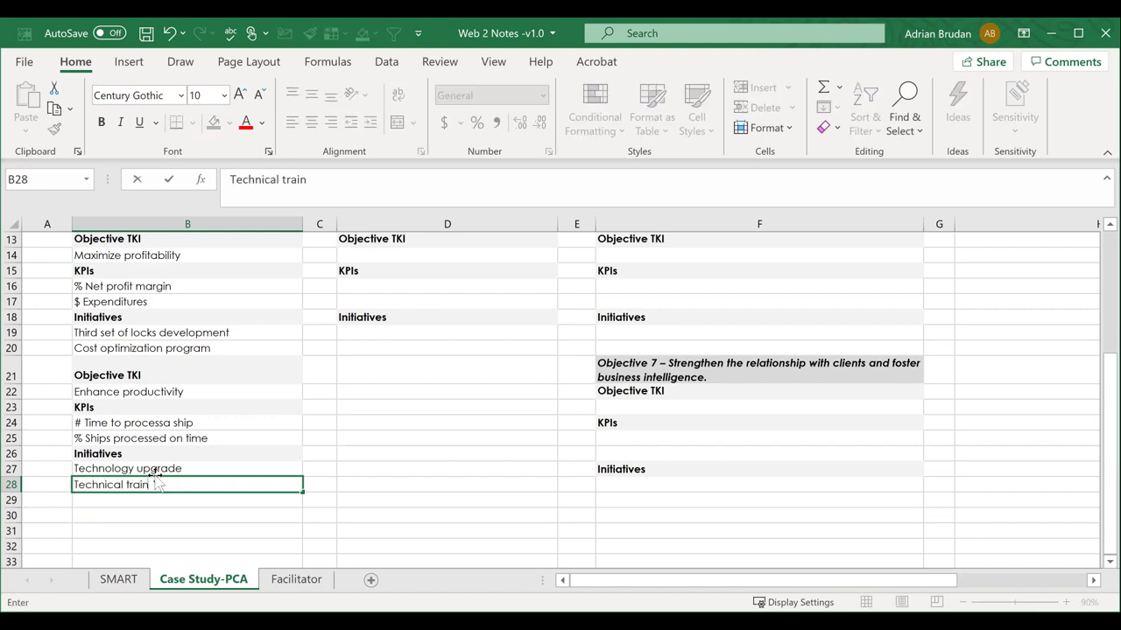
type("ing providions")
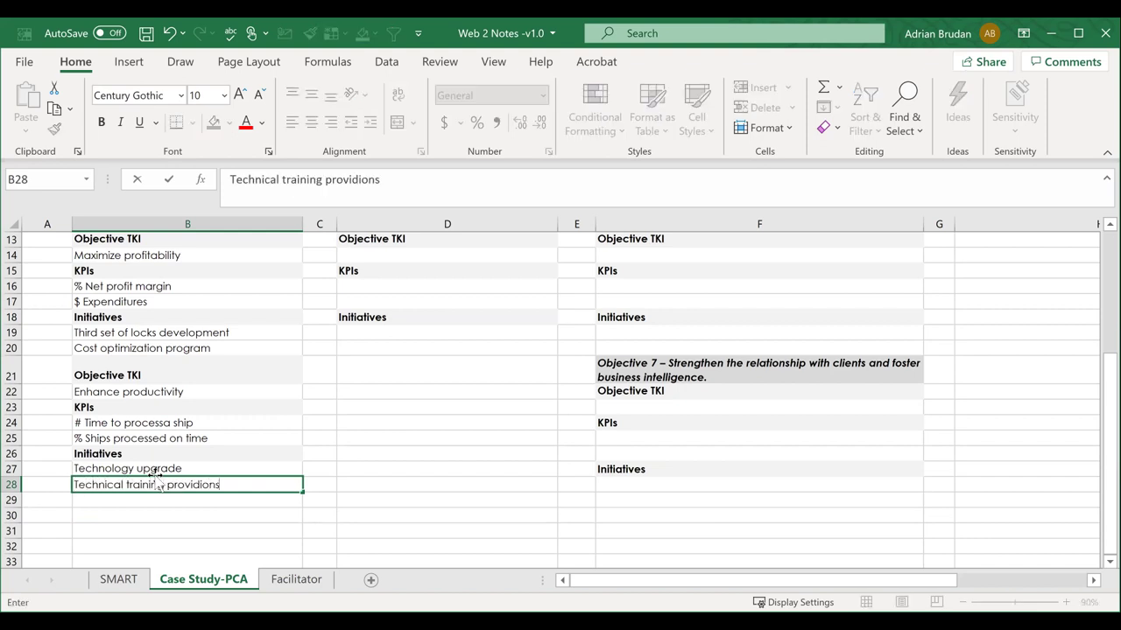
key("BackSpace")
Copy the Objective 4 heading block D13:D18 and paste it at D21 as a second TKI block.
left_click(353, 394)
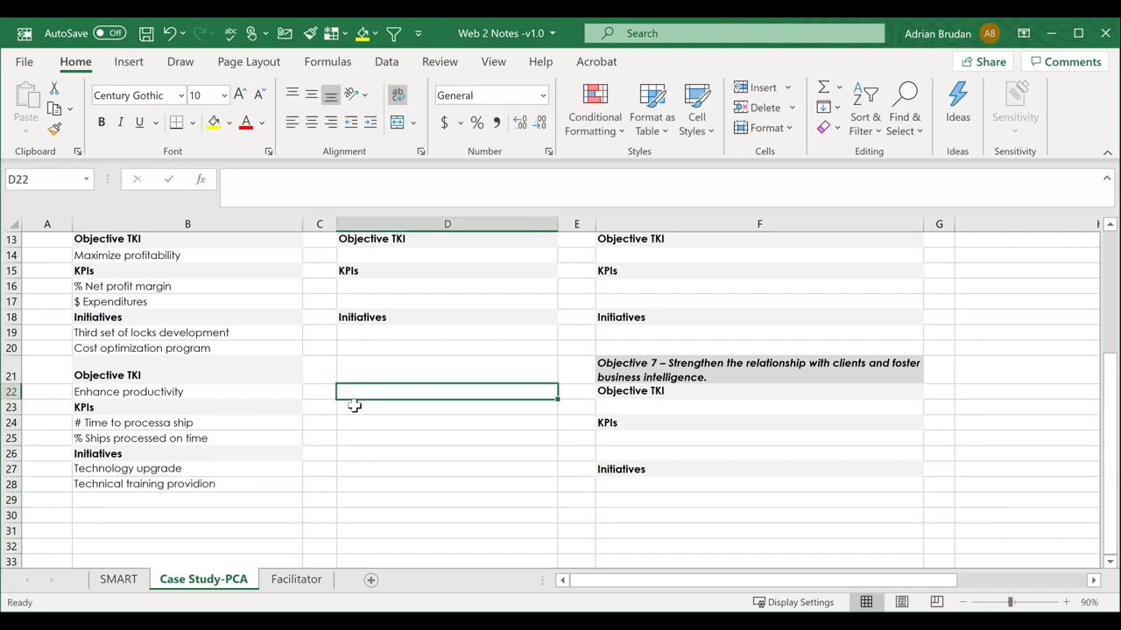
scroll(353, 405, "up", 1)
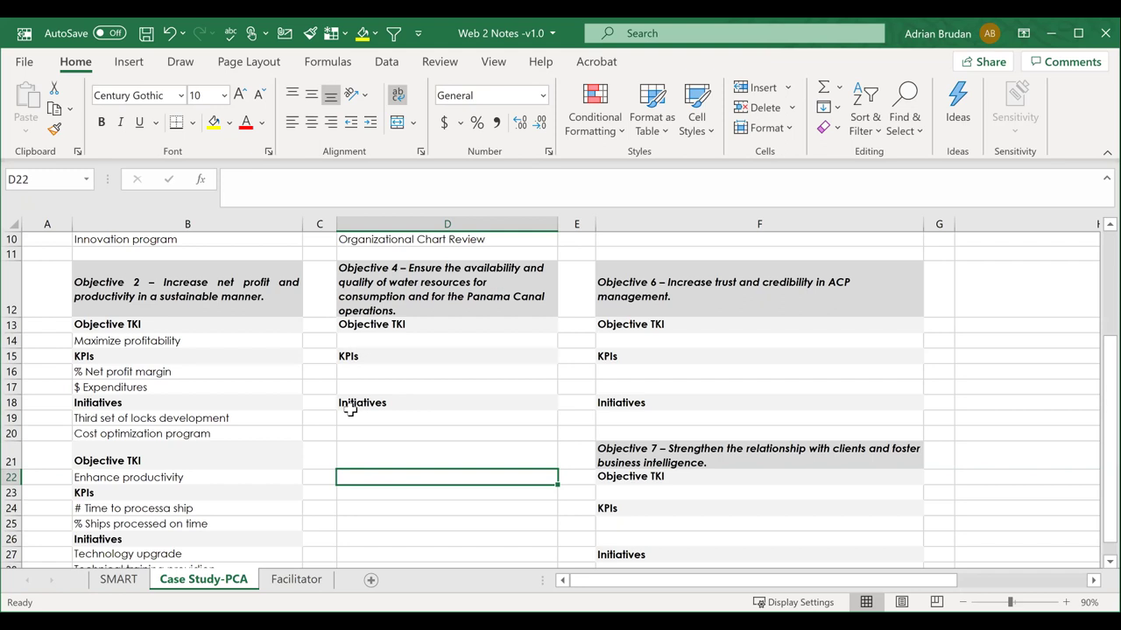
left_click(447, 284)
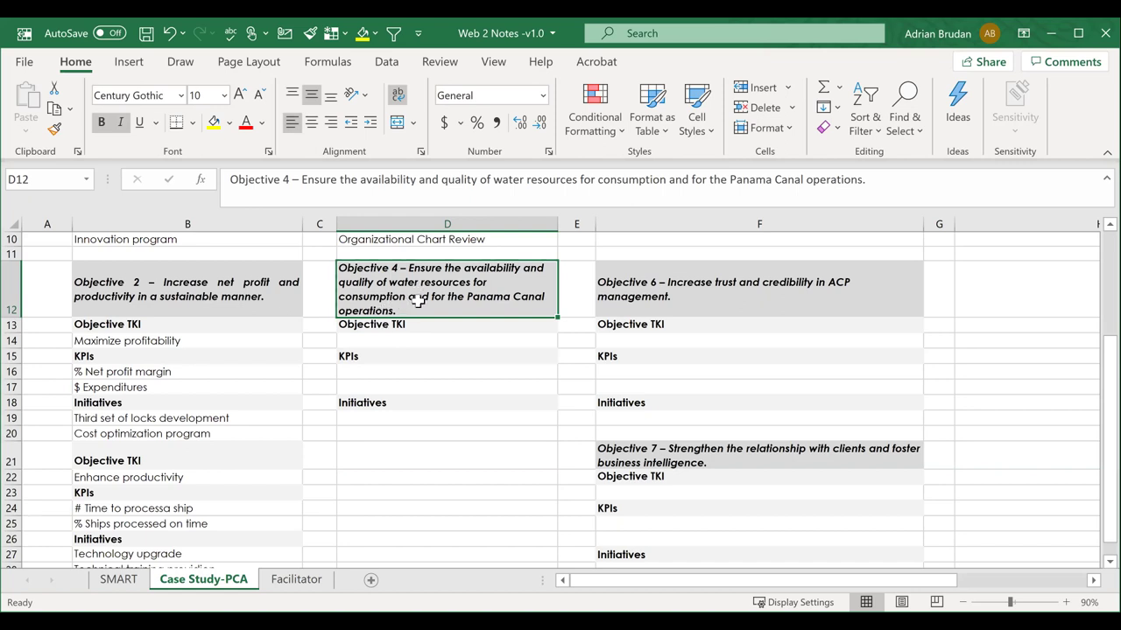
left_click_drag(447, 324, 446, 409)
key("ctrl+c")
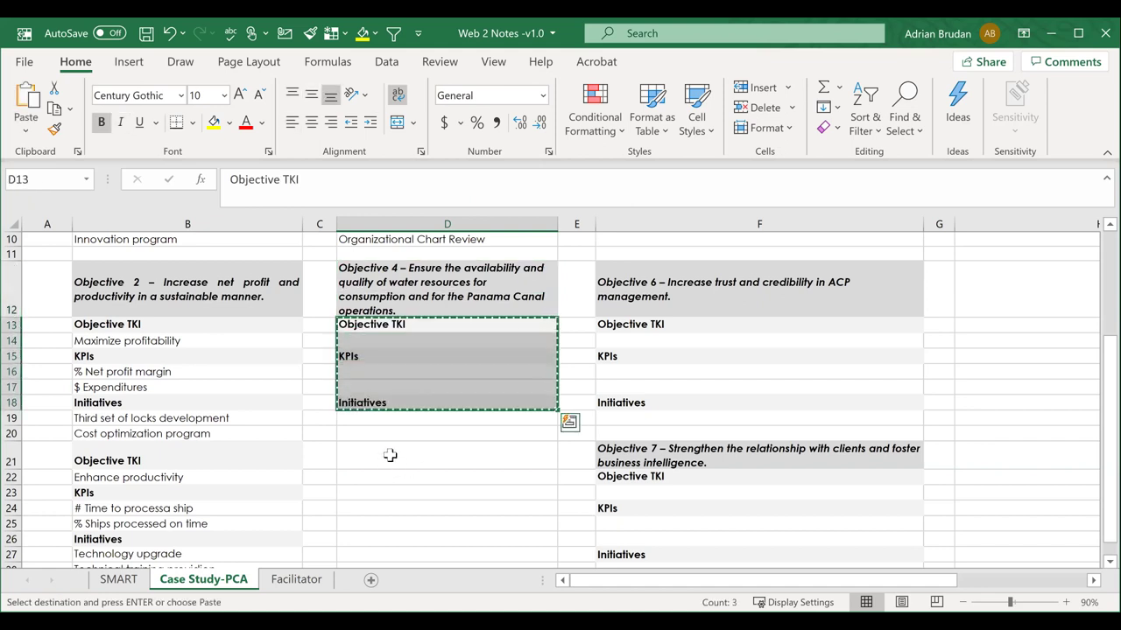
left_click(391, 456)
key("ctrl+v")
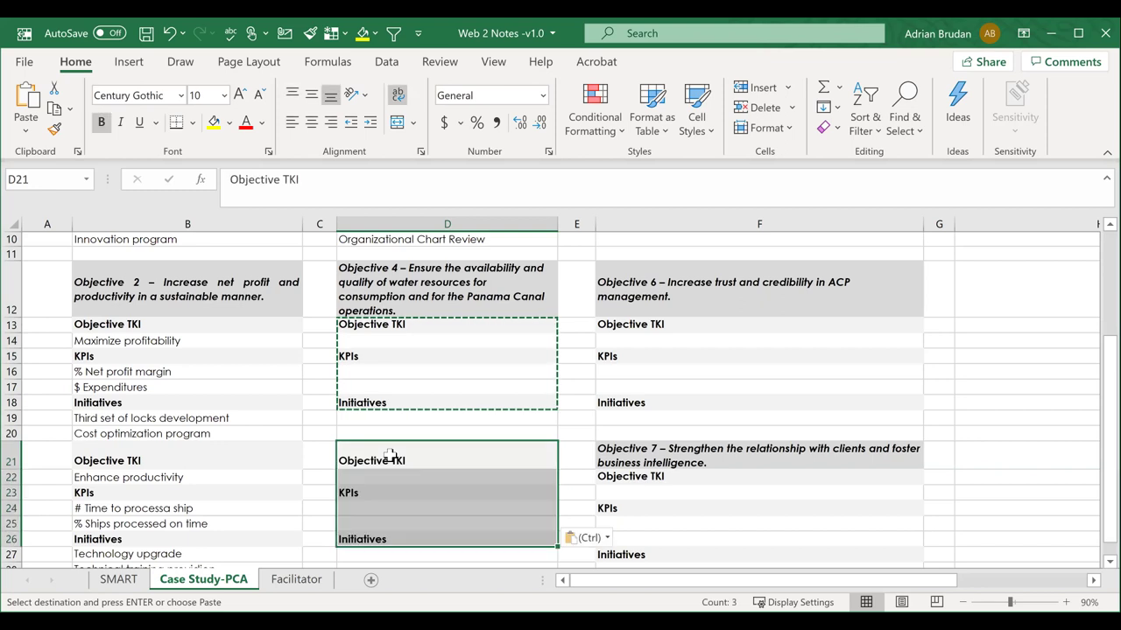
Enter "Ensure water availability" in D14 as the first Objective TKI for Objective 4.
left_click(394, 340)
double_click(394, 339)
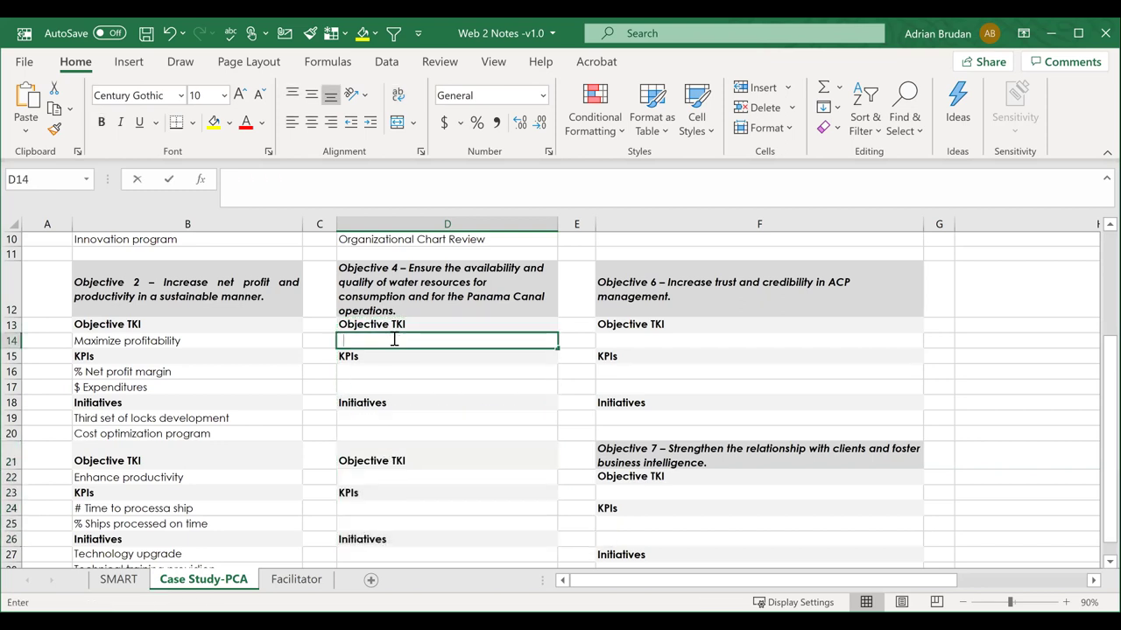
type("Ensure wa")
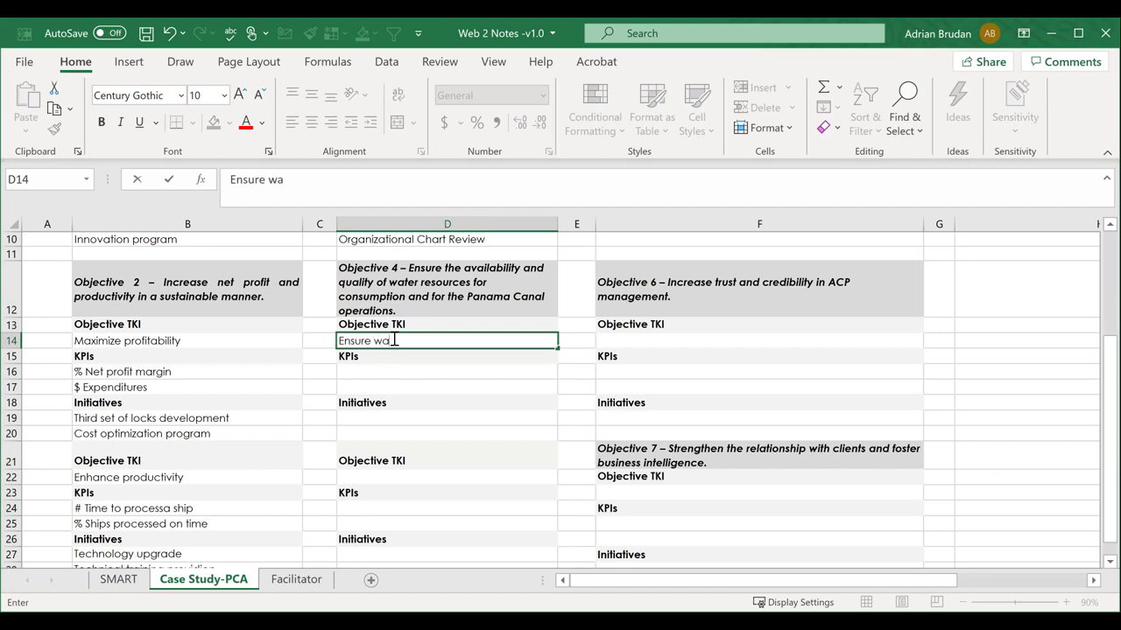
type("ter availability")
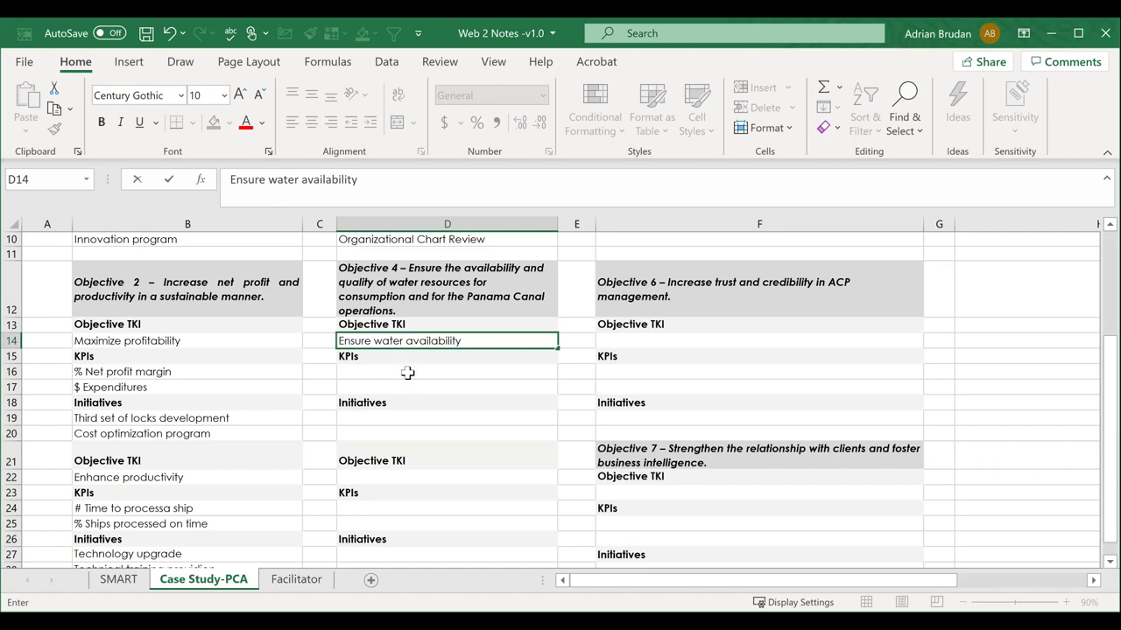
Enter the Objective 4 KPI "% Water availability" in D16 and the initiative "Equipment modernization" in D19.
left_click(405, 371)
type("% Water")
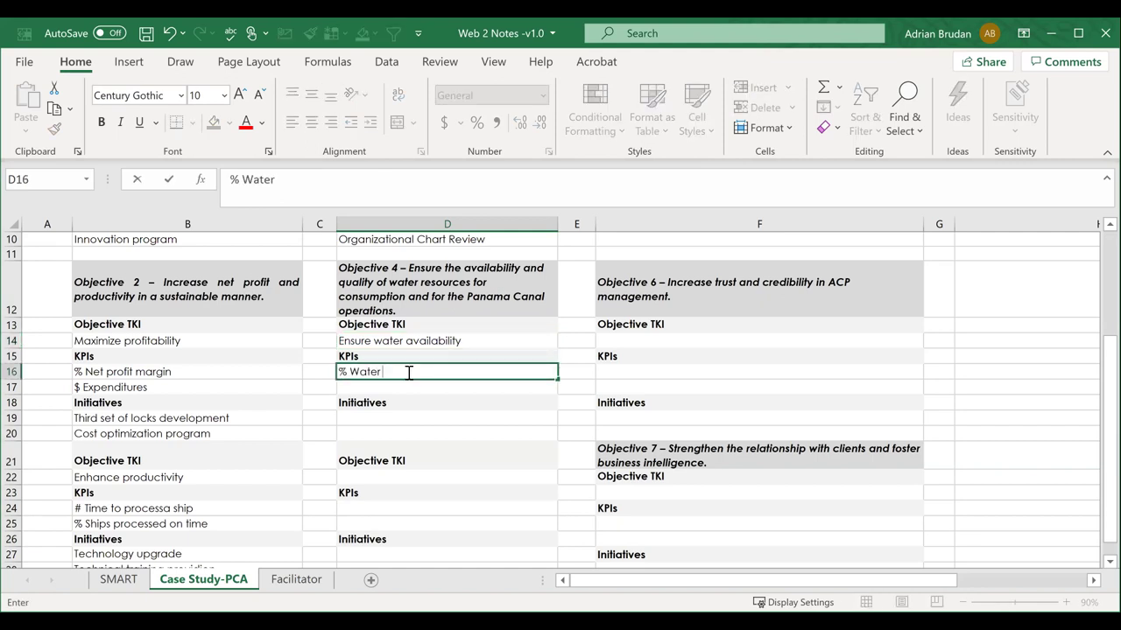
type(" availability")
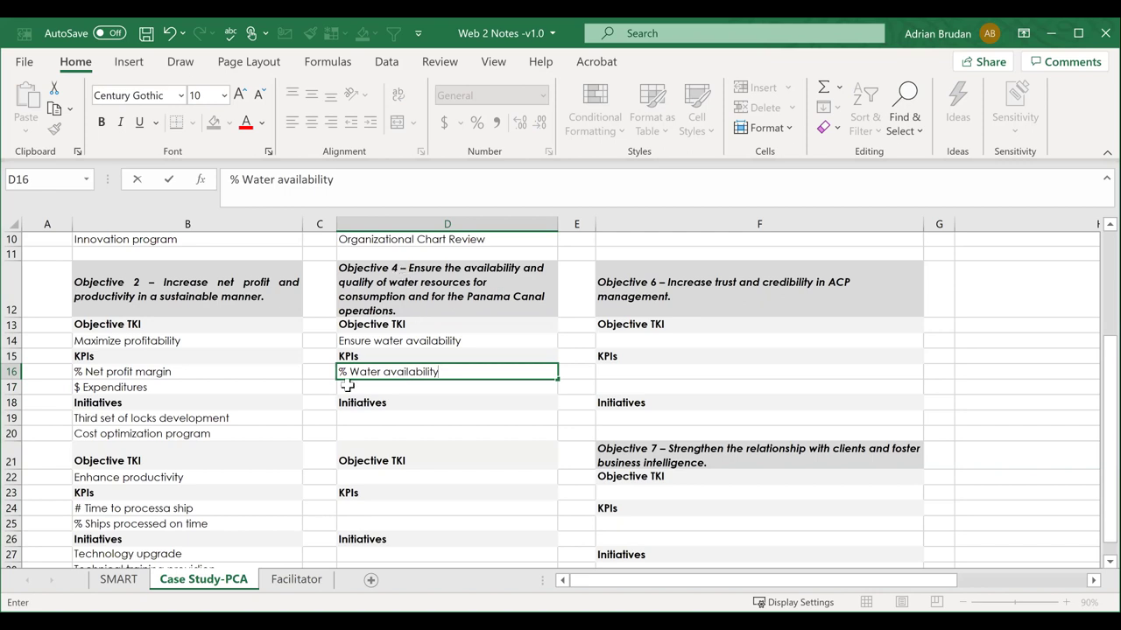
left_click(359, 419)
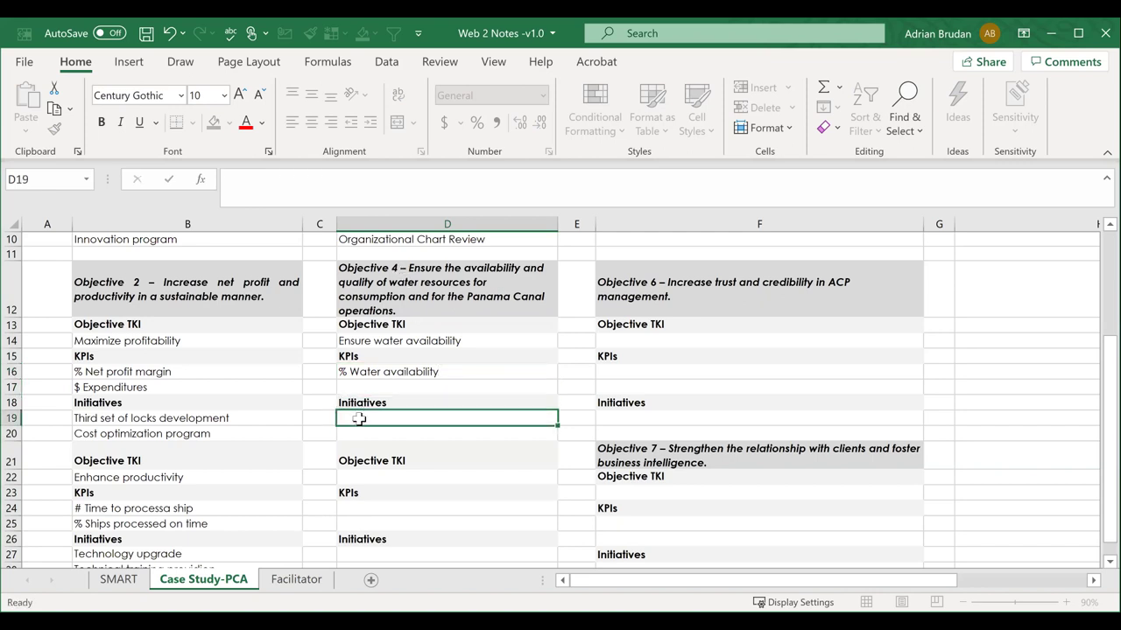
type("Equipment")
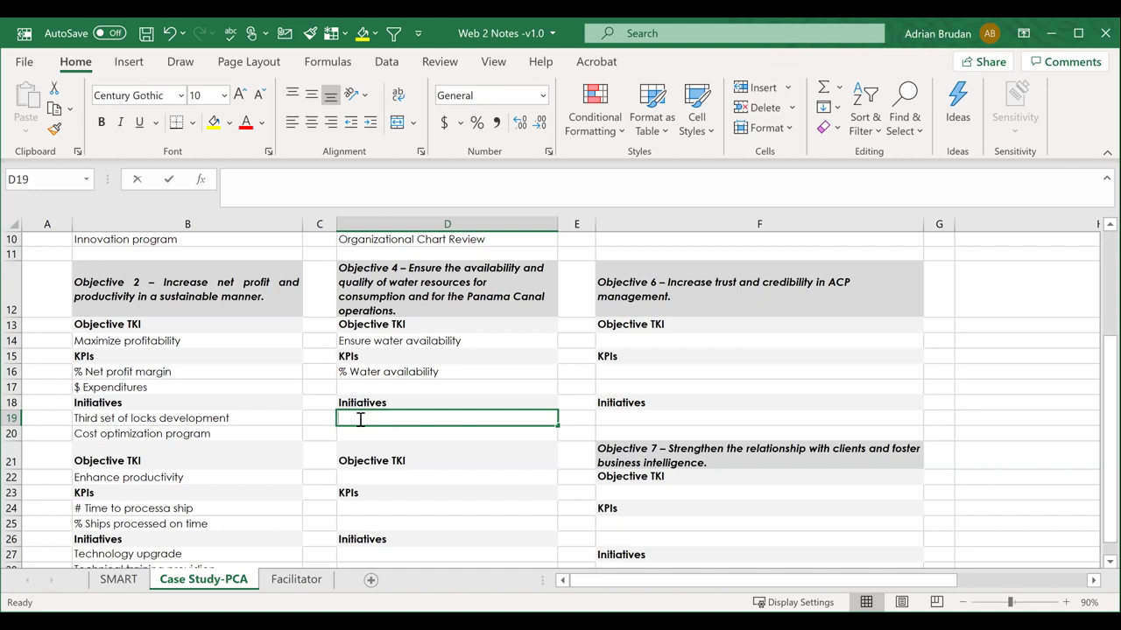
type(" modernization")
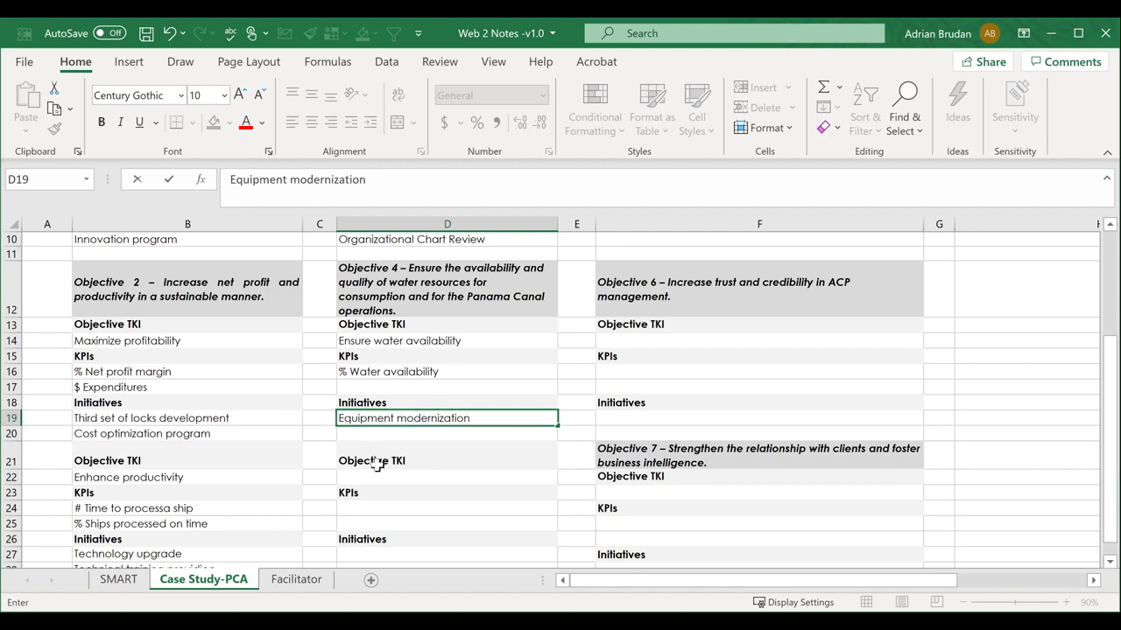
Enter "Secure consumpation water quality" in D22 as the second Objective TKI for Objective 4.
left_click(370, 461)
left_click(378, 476)
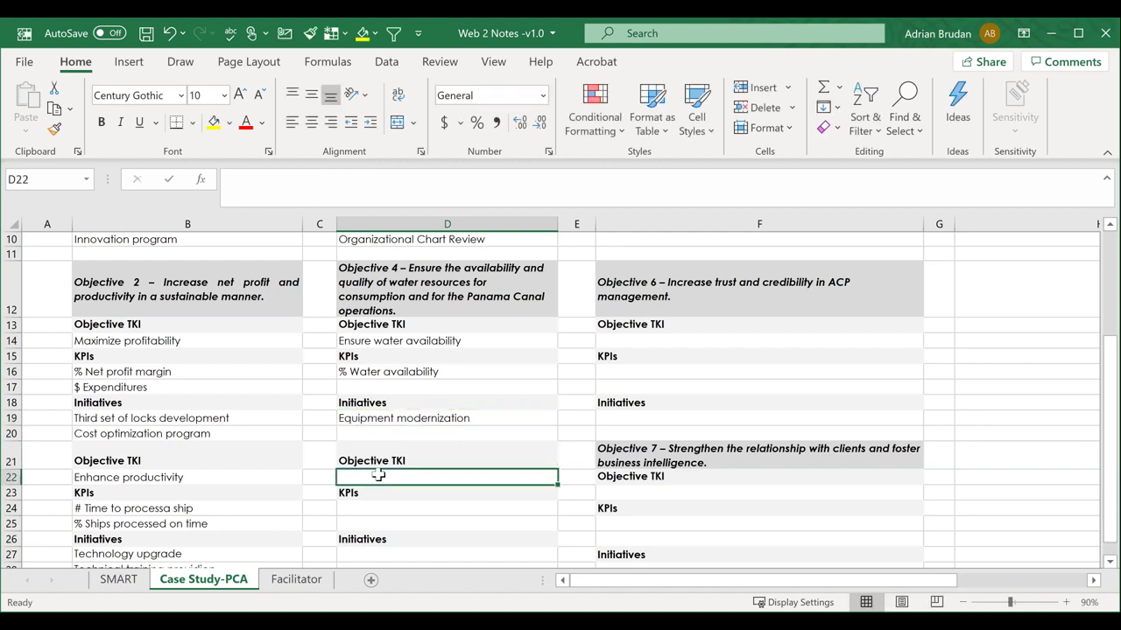
scroll(378, 473, "down", 1)
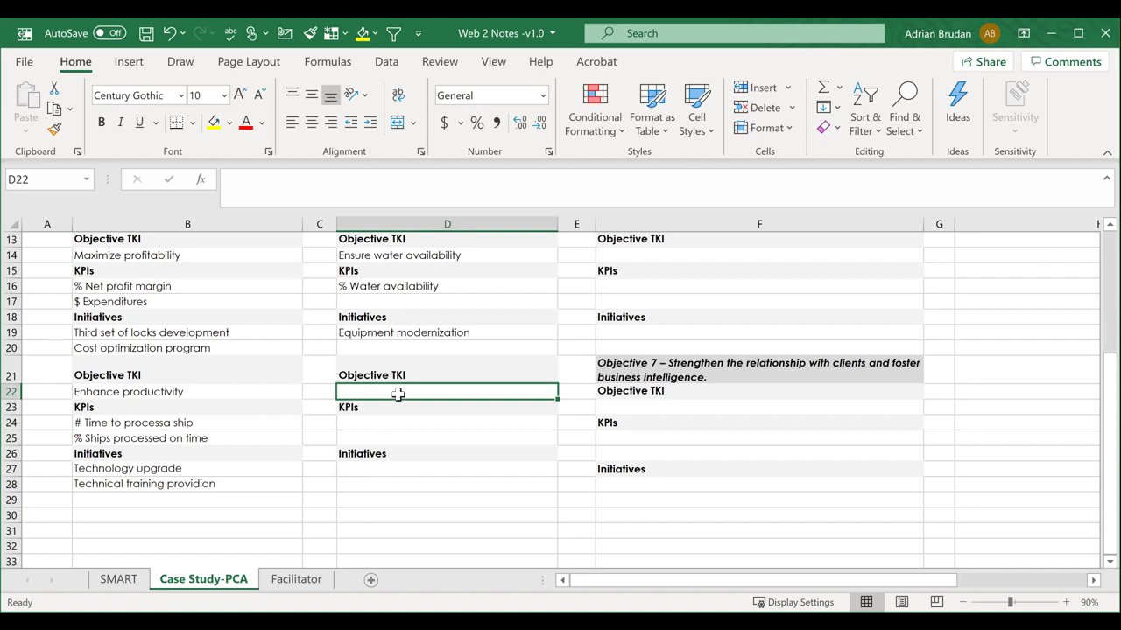
type("Se")
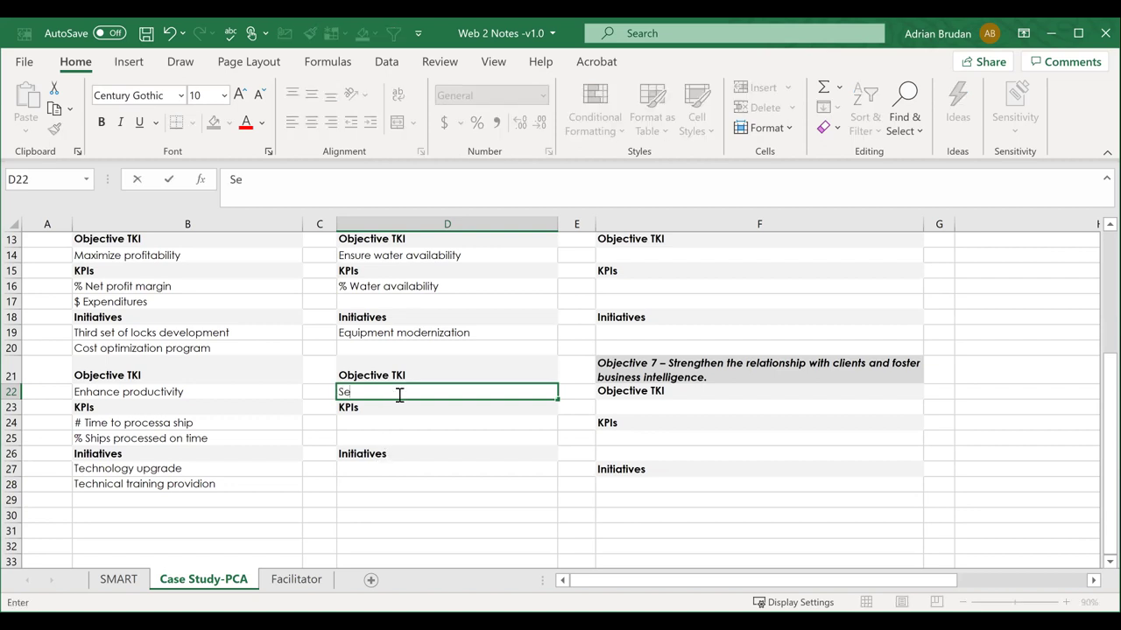
type("cure conconsum")
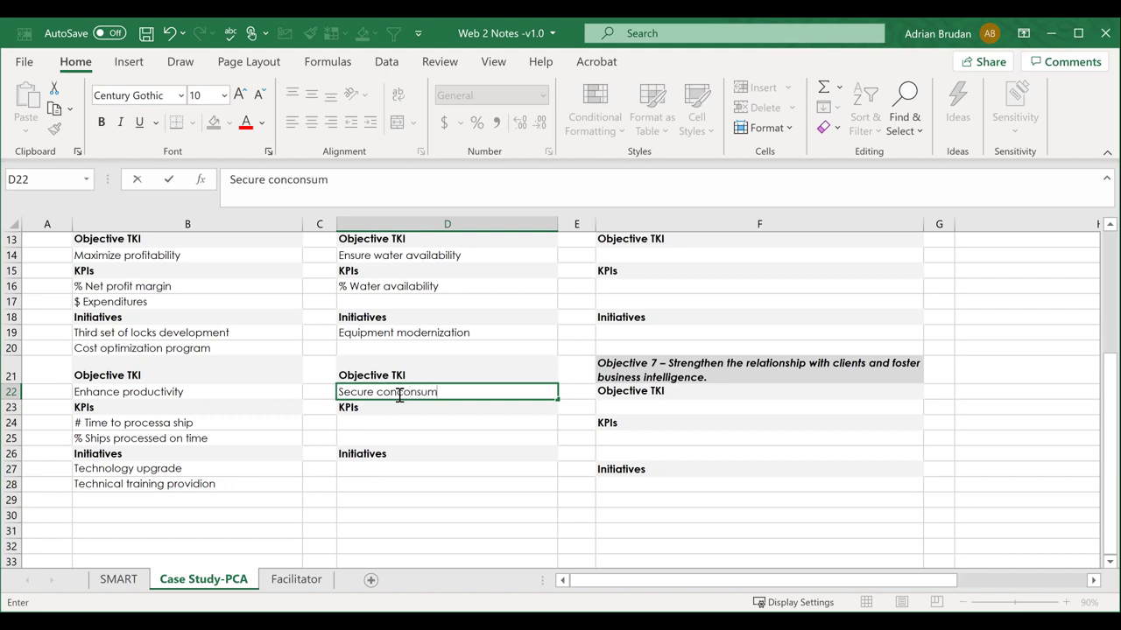
type("pation wate")
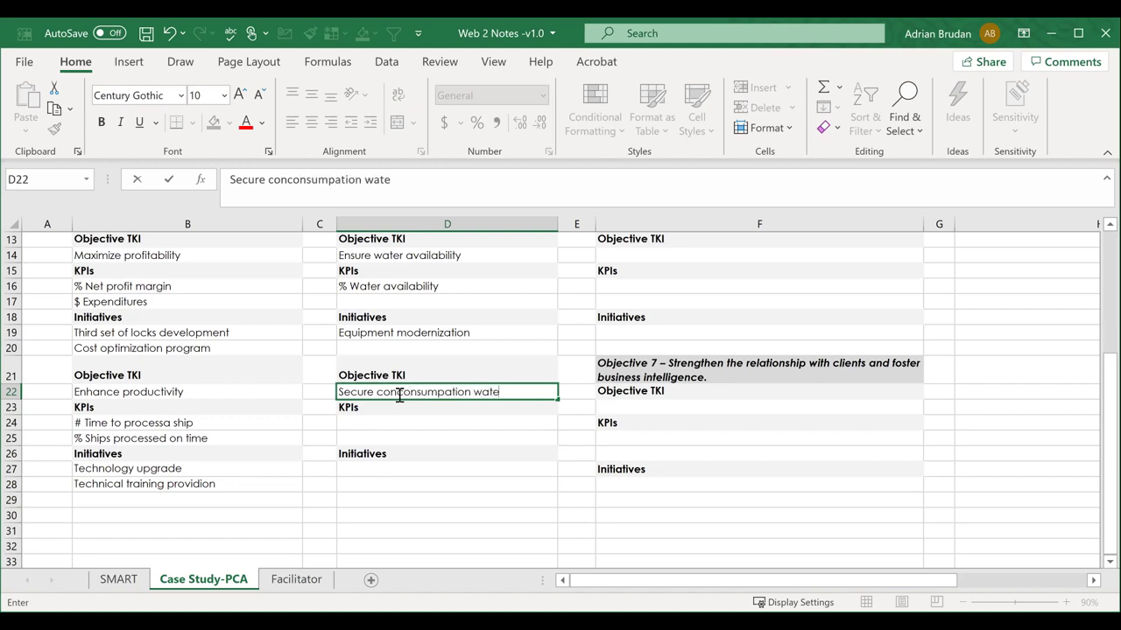
type("r quality")
left_click(394, 392)
key("BackSpace")
key("BackSpace")
key("BackSpace")
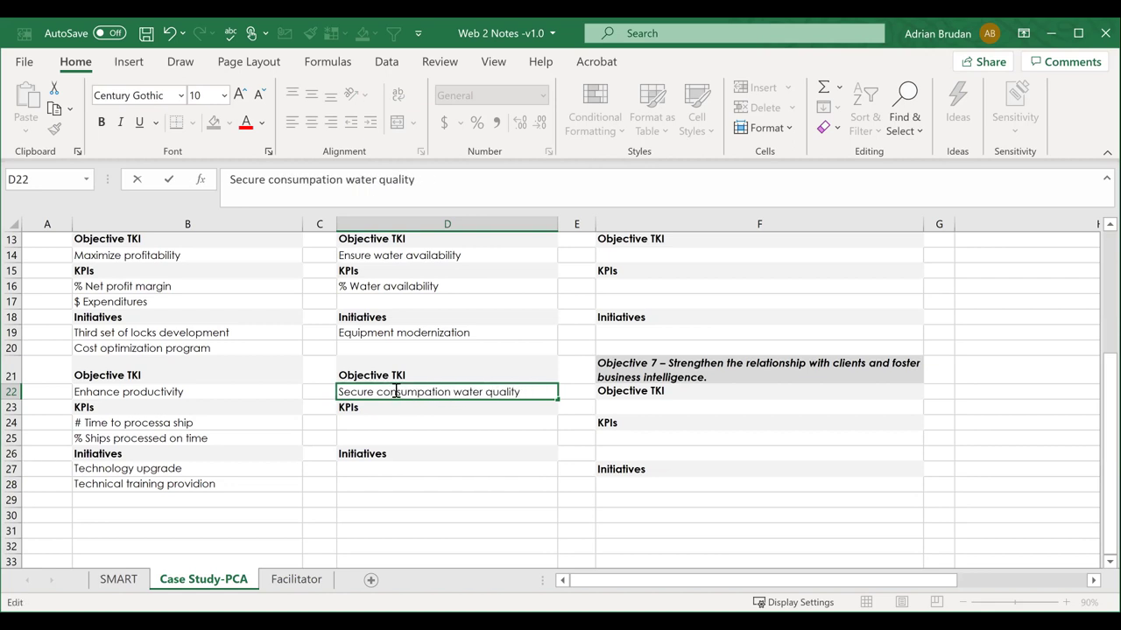
Enter the KPI "% Water quality index" in D24 and the initiative "Water purification station" in D27 for Objective 4's second TKI.
left_click(392, 423)
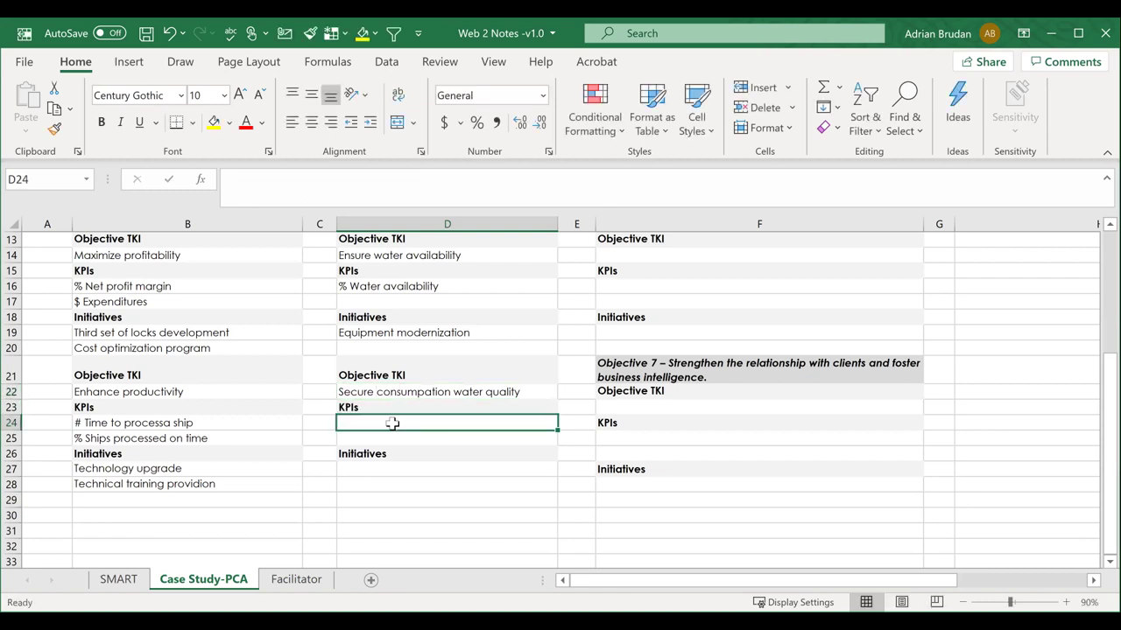
type("% Water quality indec")
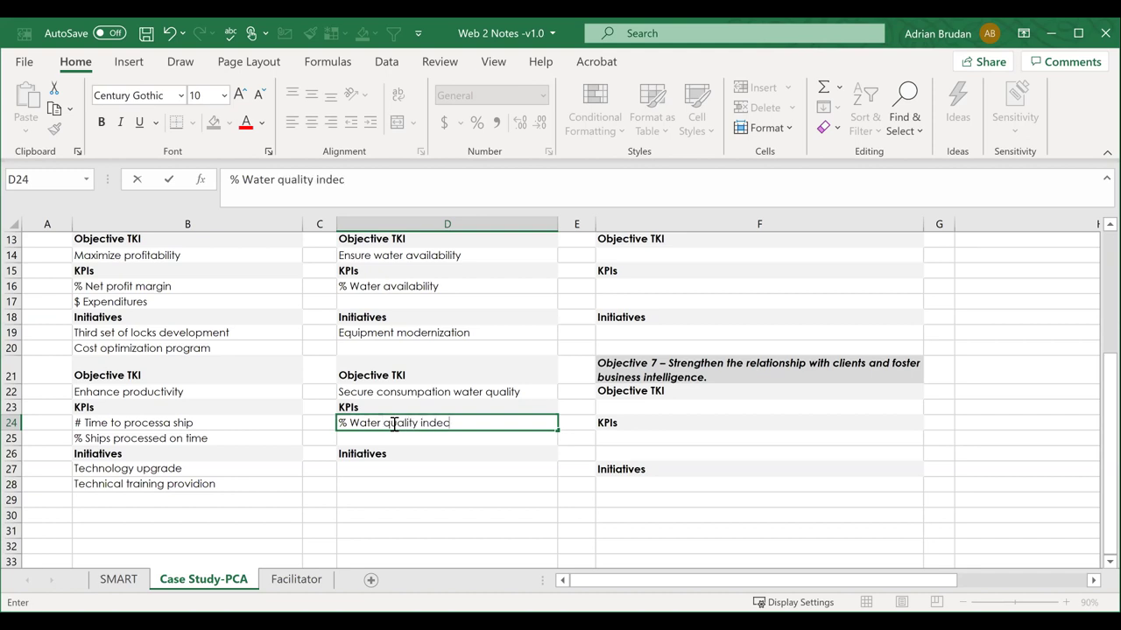
key("BackSpace")
type("x")
left_click(384, 469)
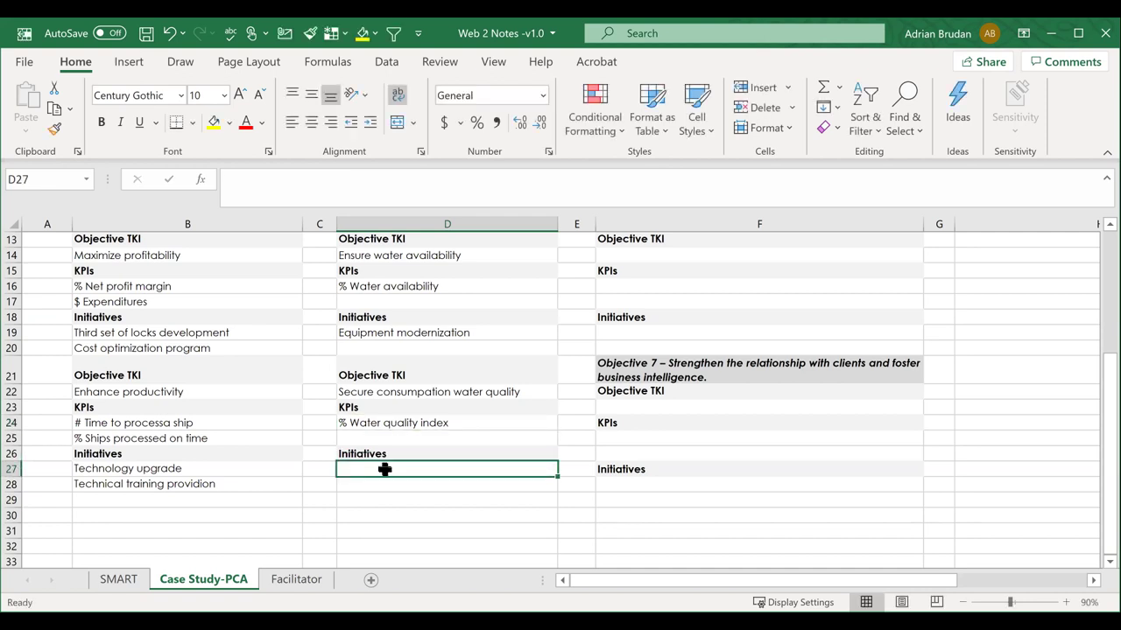
type("Water purification station")
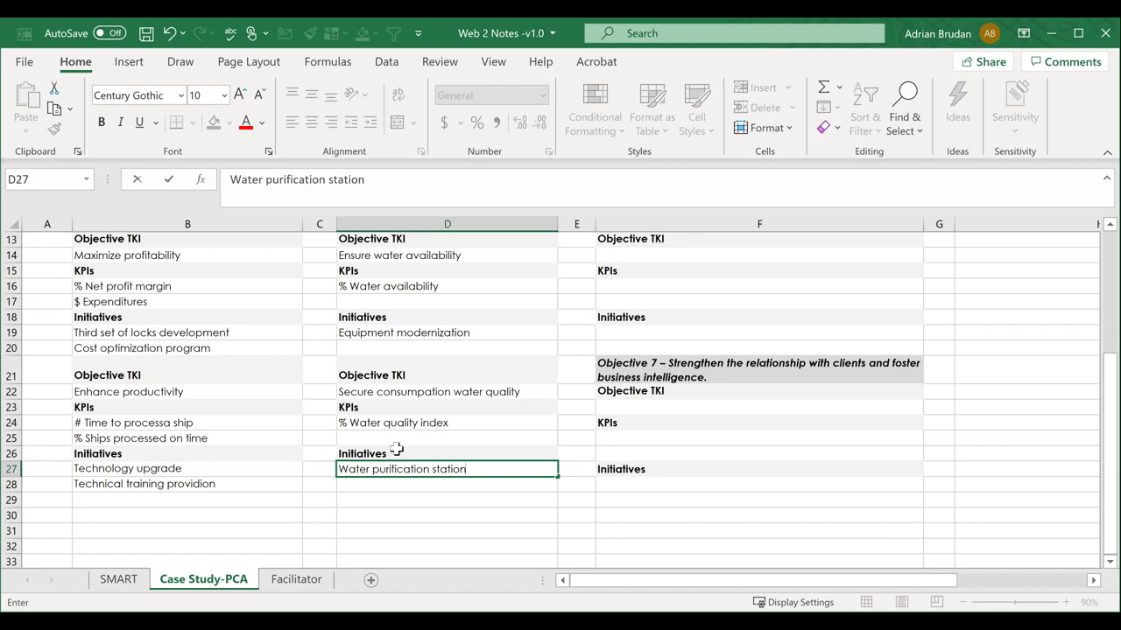
Enter "Increase trust and credibility" in F14 as the Objective TKI for Objective 6.
key("Escape")
scroll(397, 447, "up", 1)
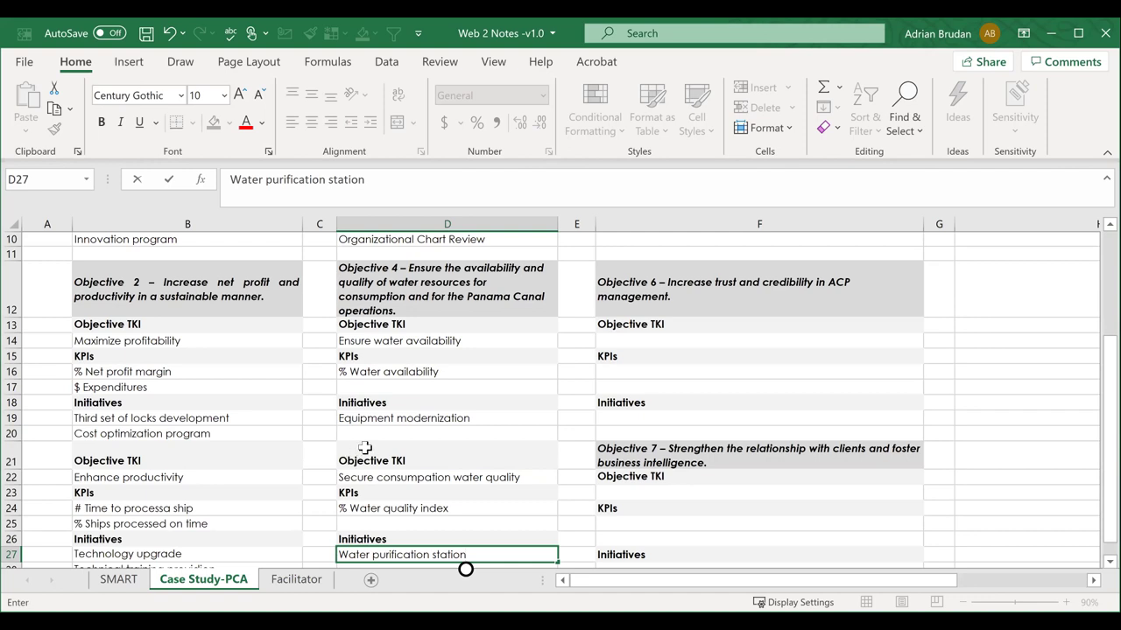
left_click(634, 340)
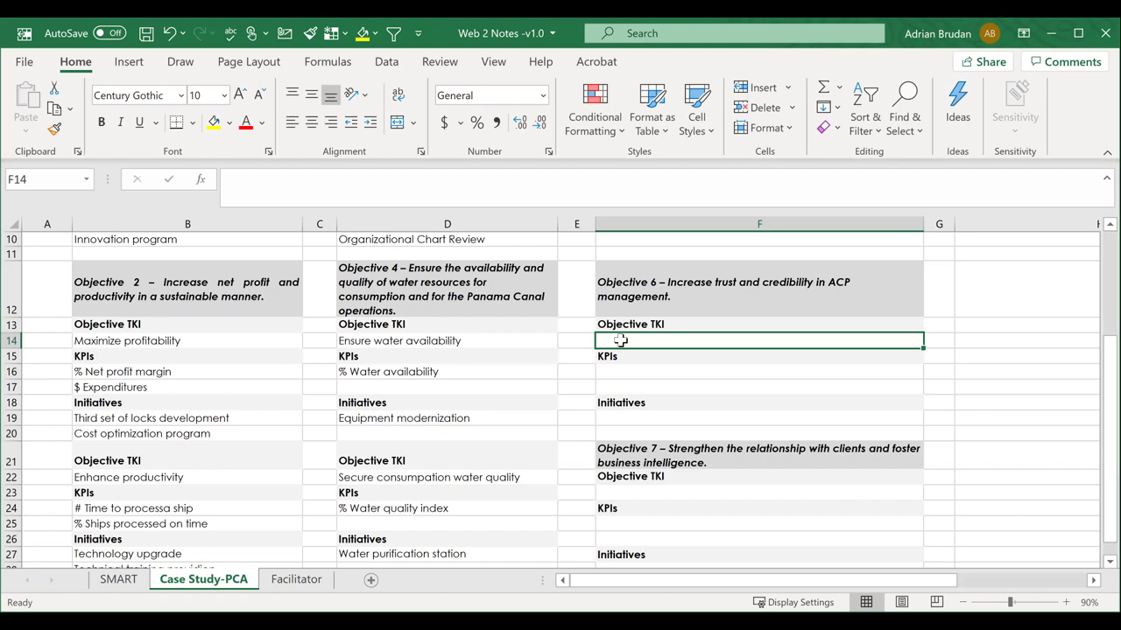
type("Increase ")
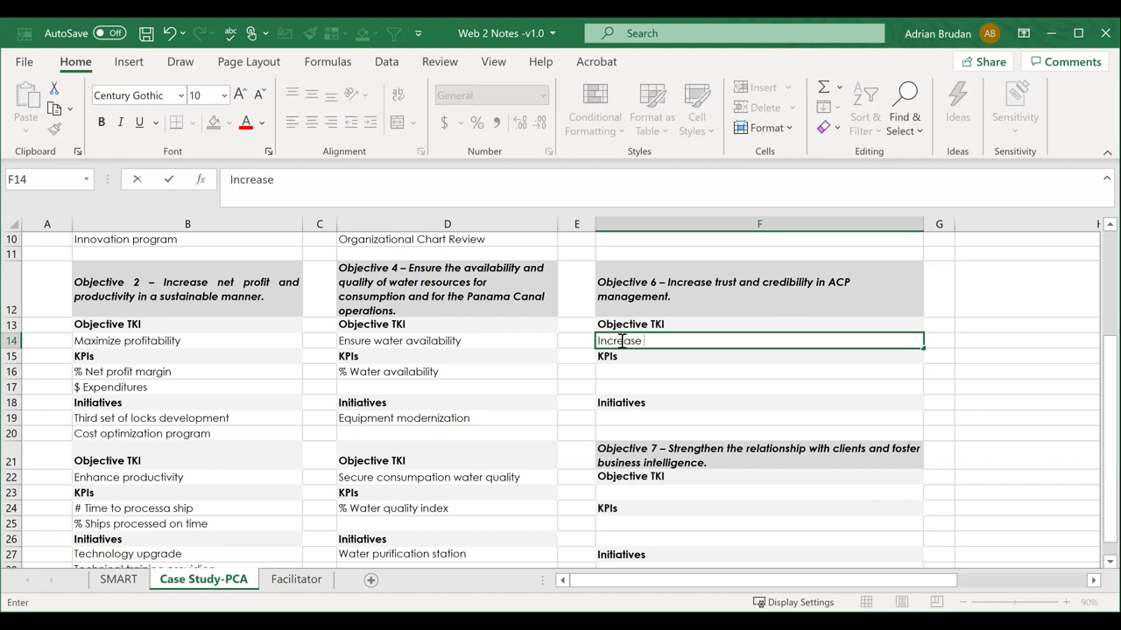
type("trust and credibility")
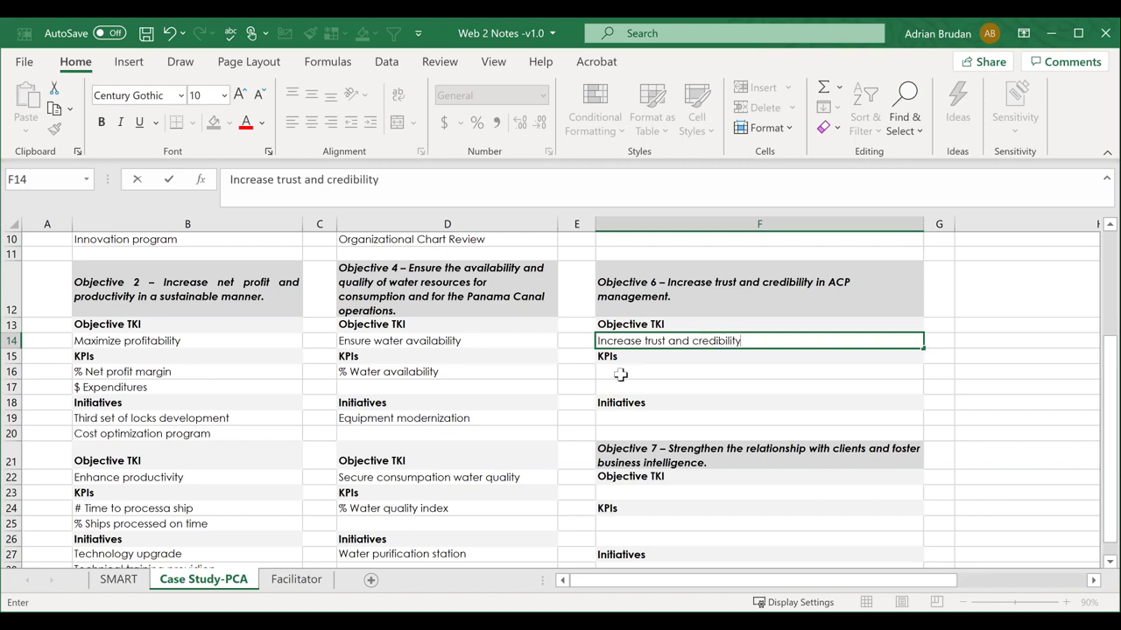
Enter "% Reports released on time" in F16 as the KPI for Objective 6.
left_click(620, 375)
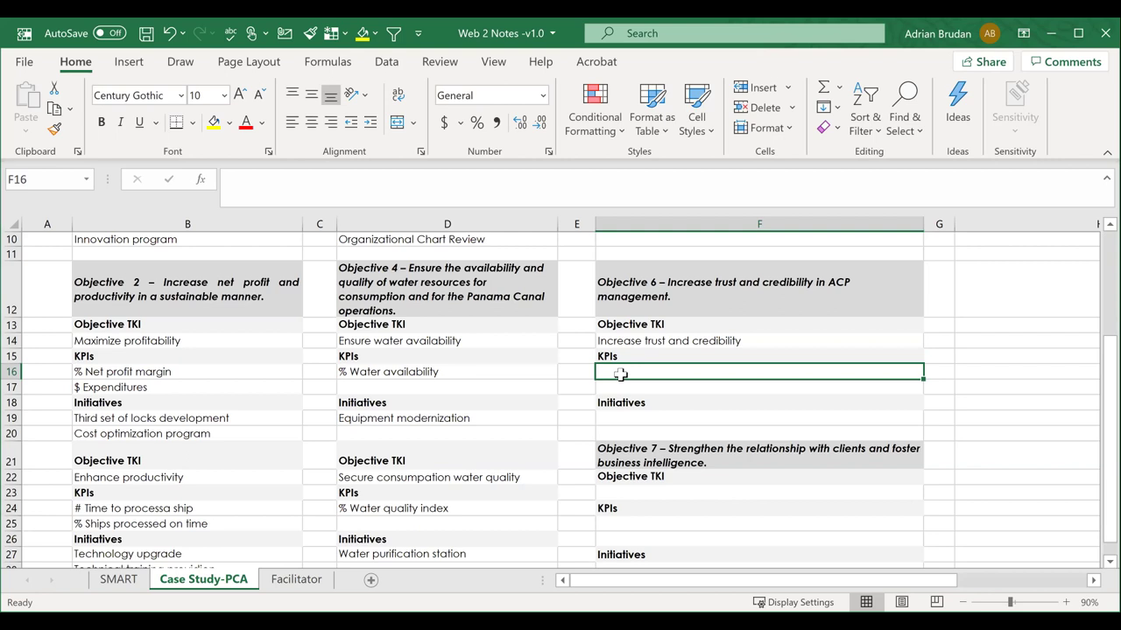
type("% Report")
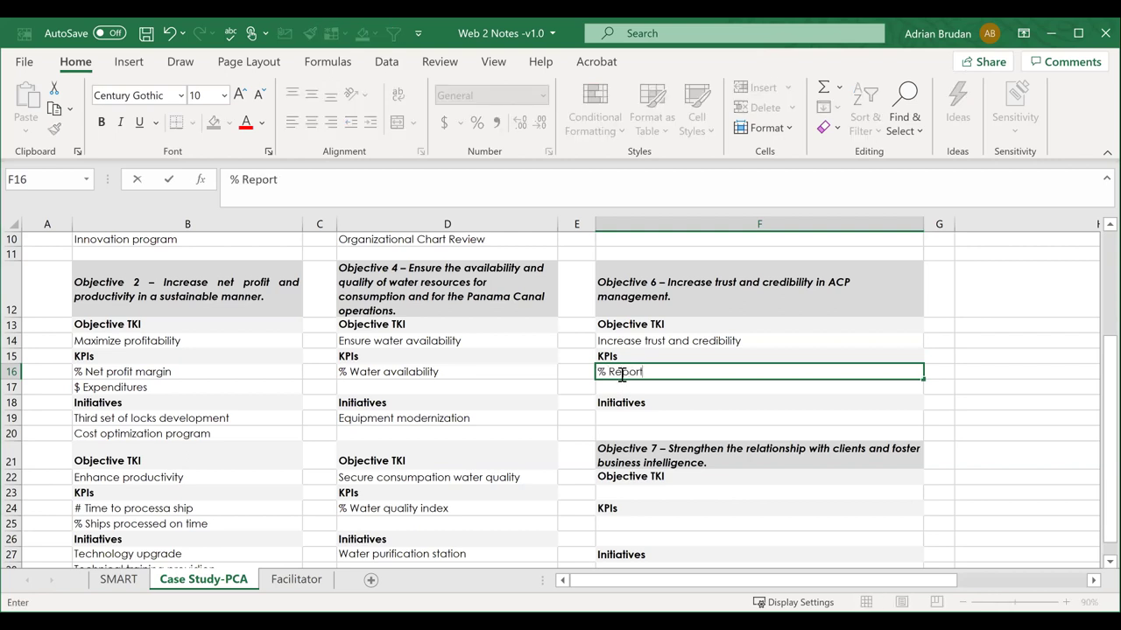
type("s released on time")
key("Return")
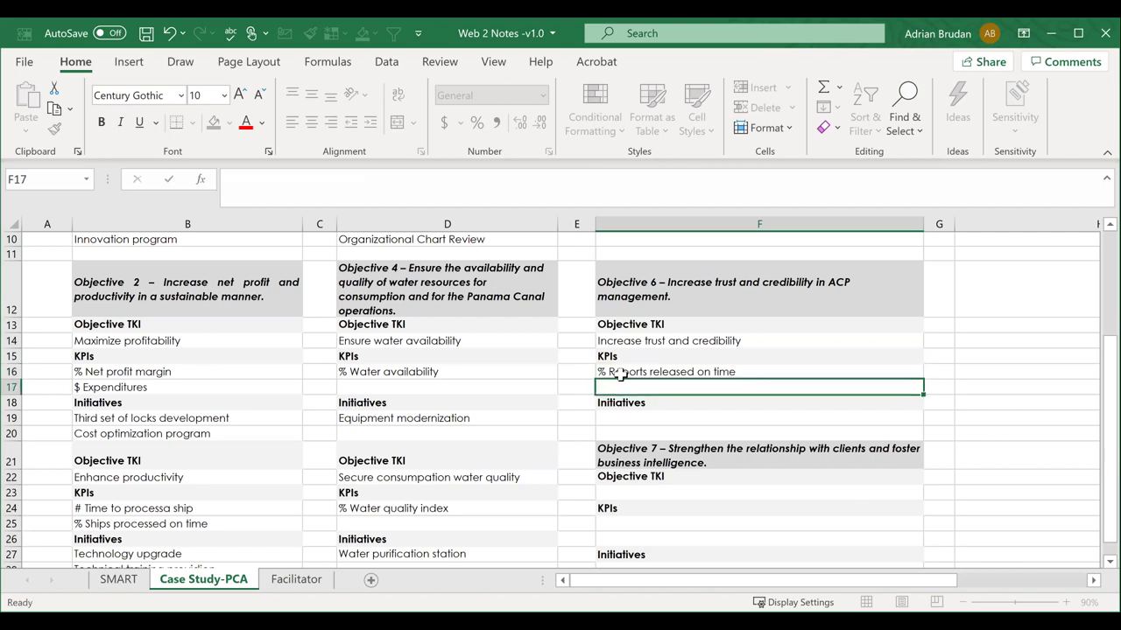
Reword the Objective 6 KPI in F16 to "% Performance reports released on time".
left_click(617, 374)
double_click(617, 374)
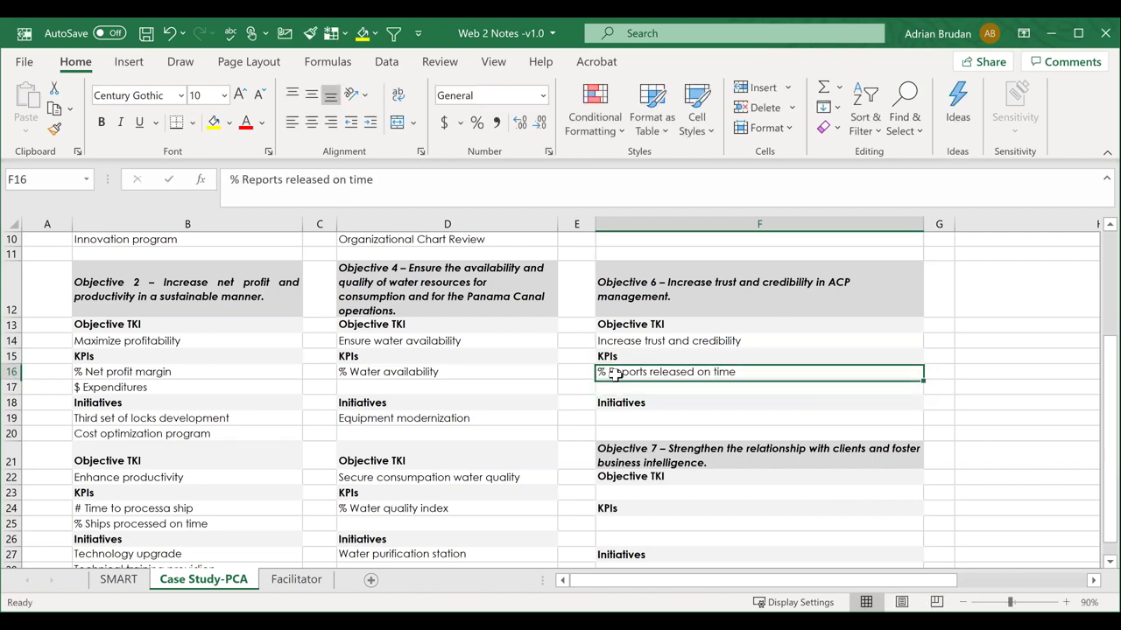
key("BackSpace")
type("E")
key("BackSpace")
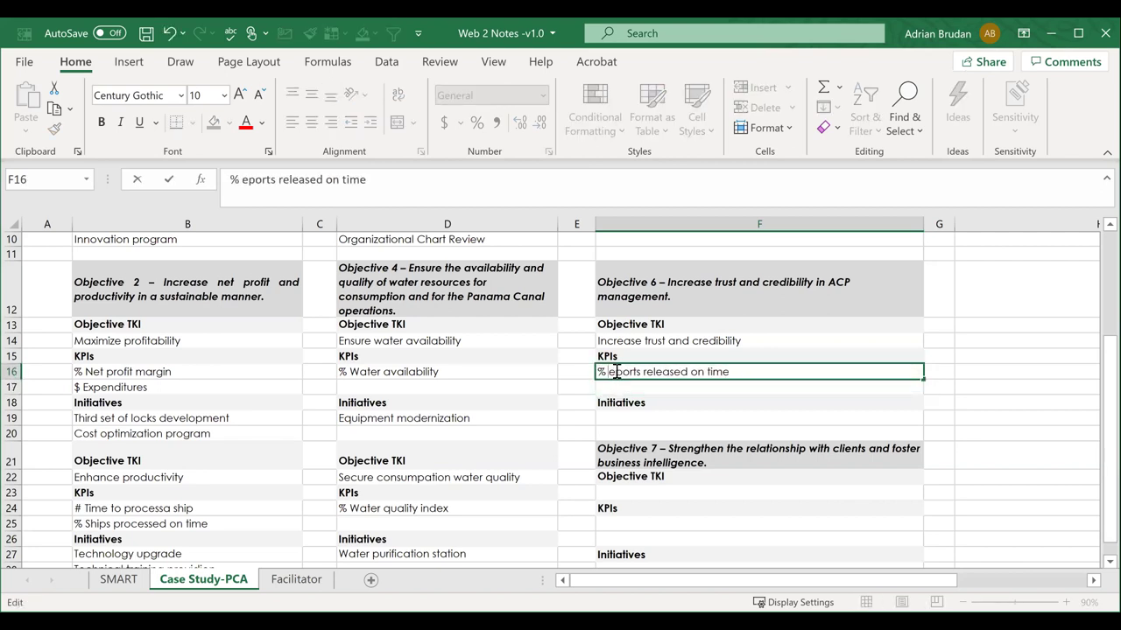
type("Performance ")
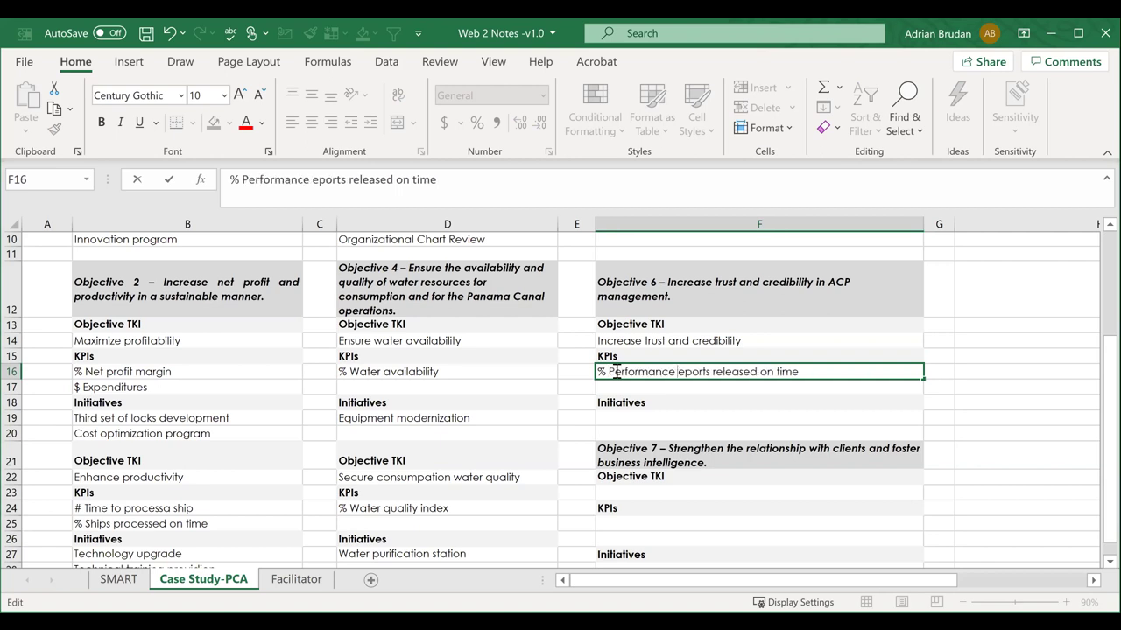
type("r")
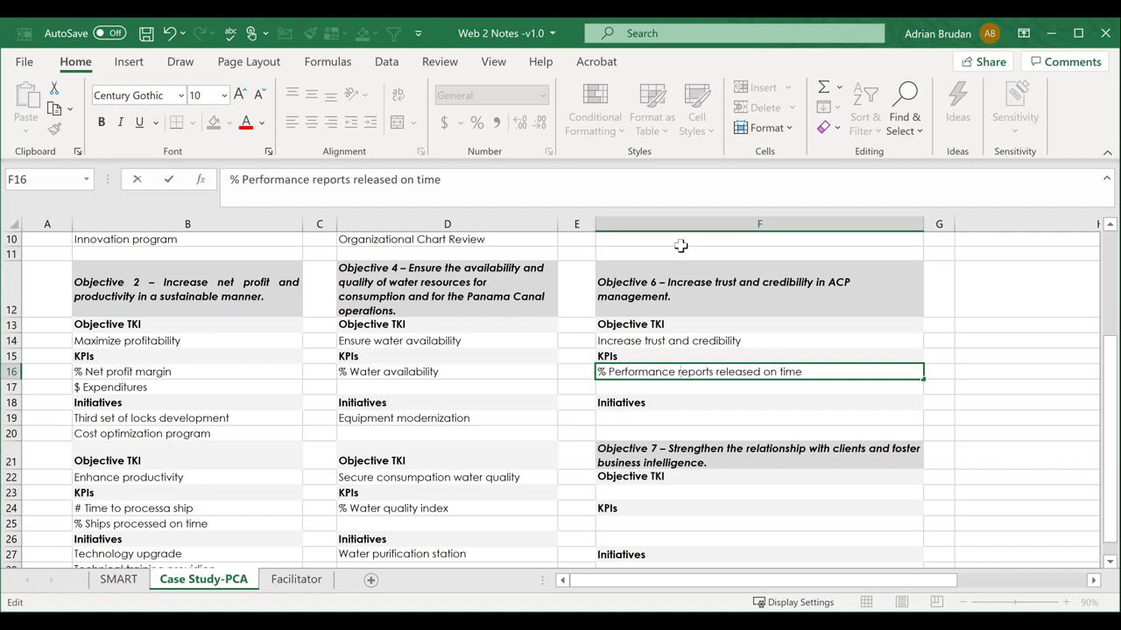
key("Return")
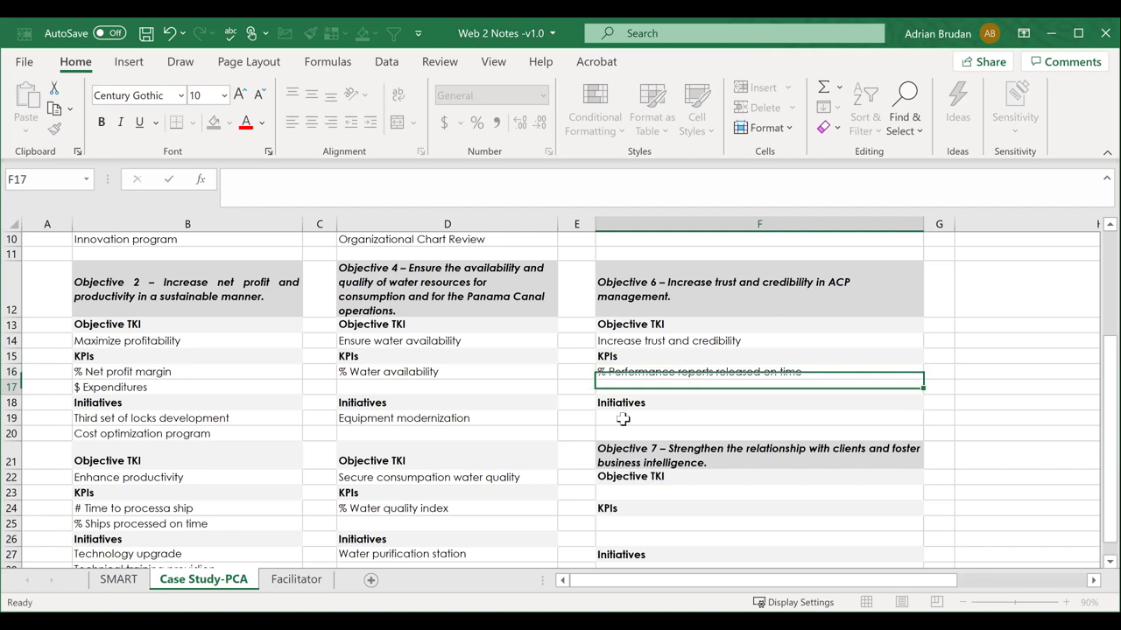
Enter the initiative "Strategy Communication Program" in F19 for Objective 6.
left_click(623, 419)
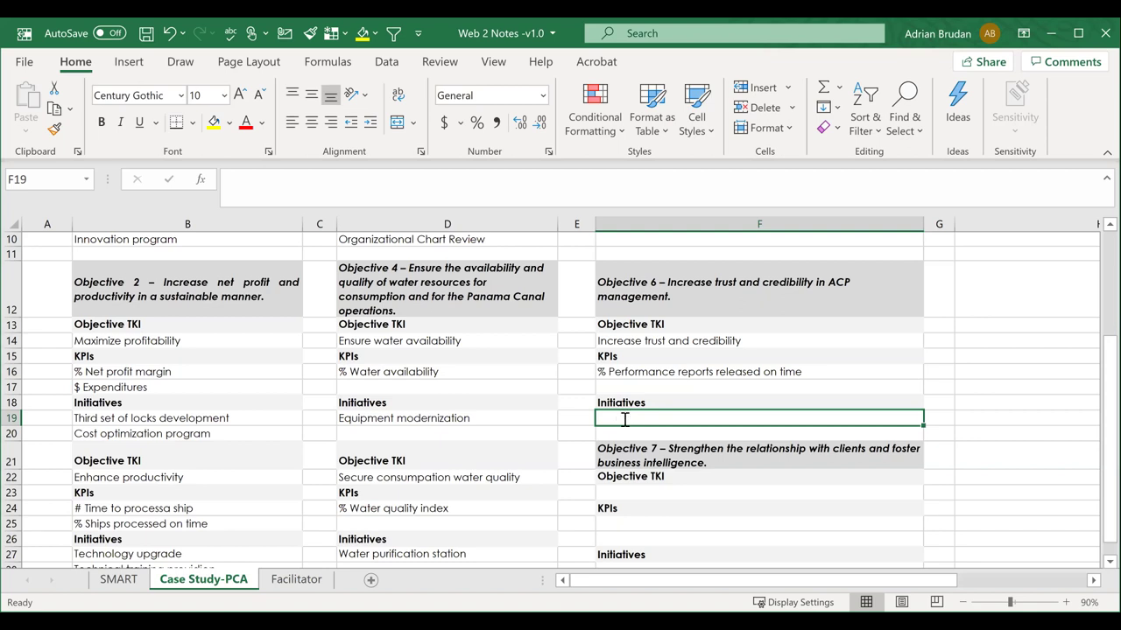
type("Strategy Communication ")
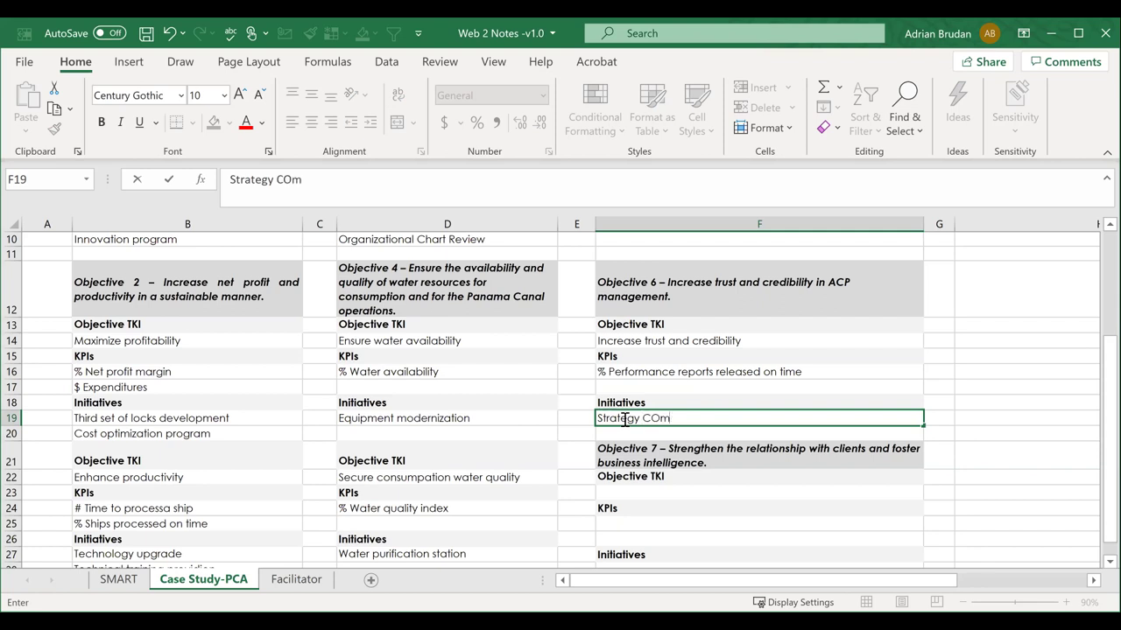
type("rp")
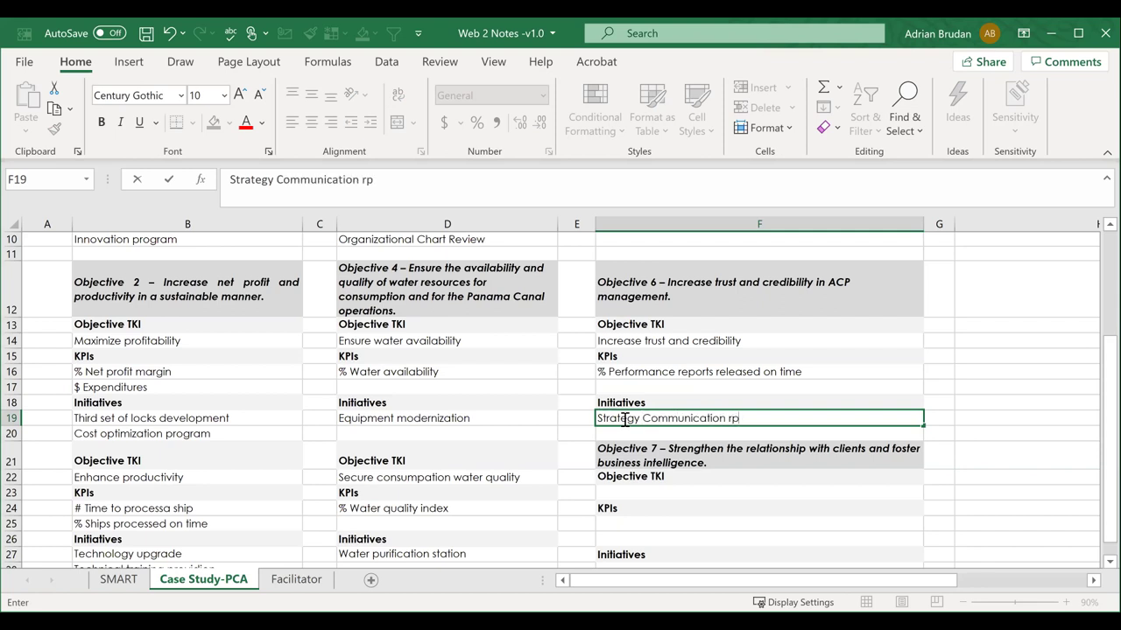
key("BackSpace")
key("BackSpace")
type("Program")
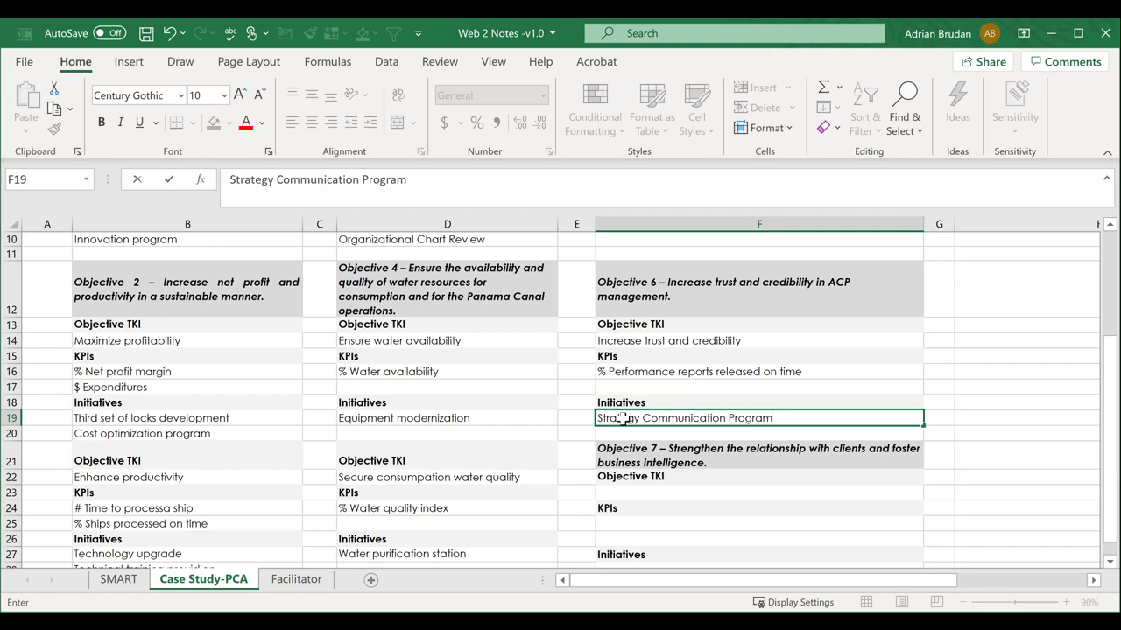
left_click(770, 387)
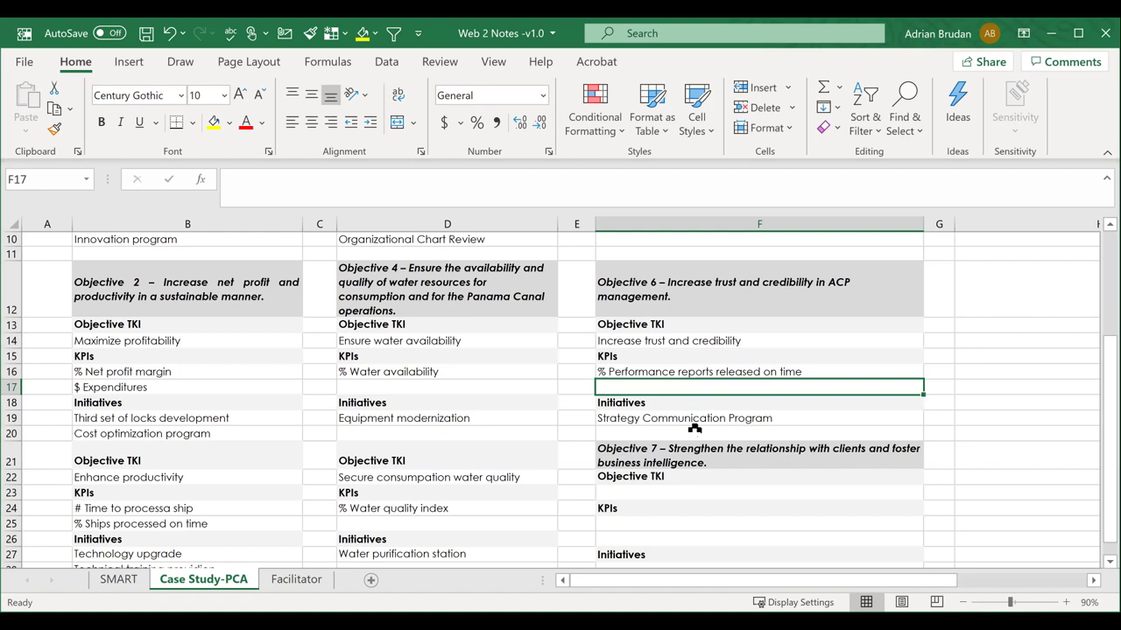
Enter "Strenghten customer relationships" in F23 as the first Objective TKI for Objective 7.
scroll(694, 427, "down", 1)
key("Down")
key("Down")
left_click(688, 410)
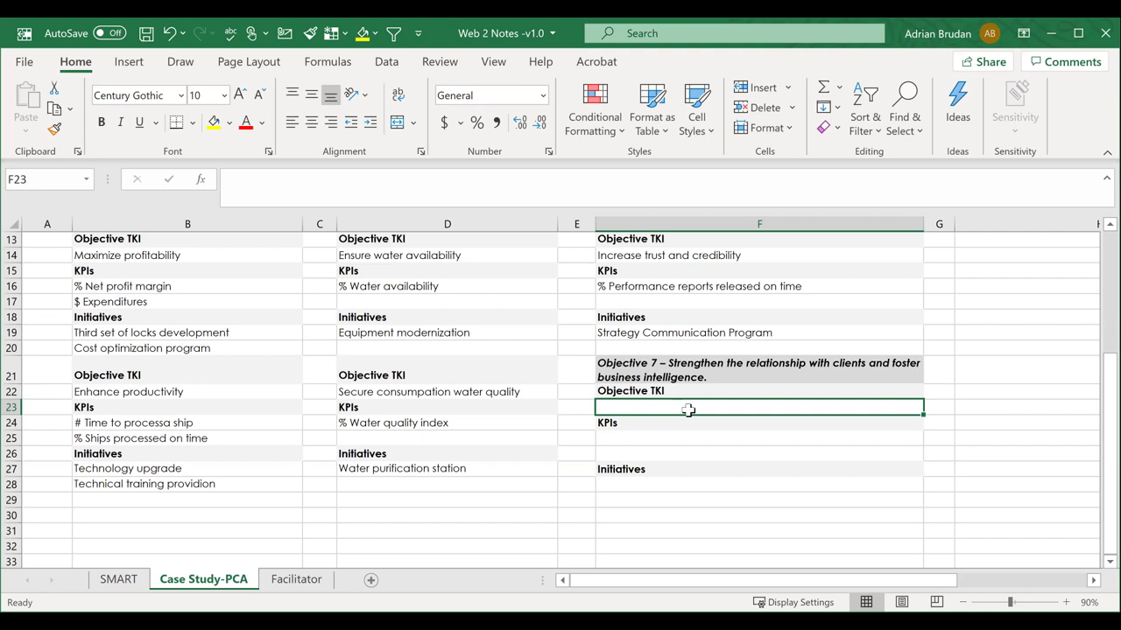
type("Stren")
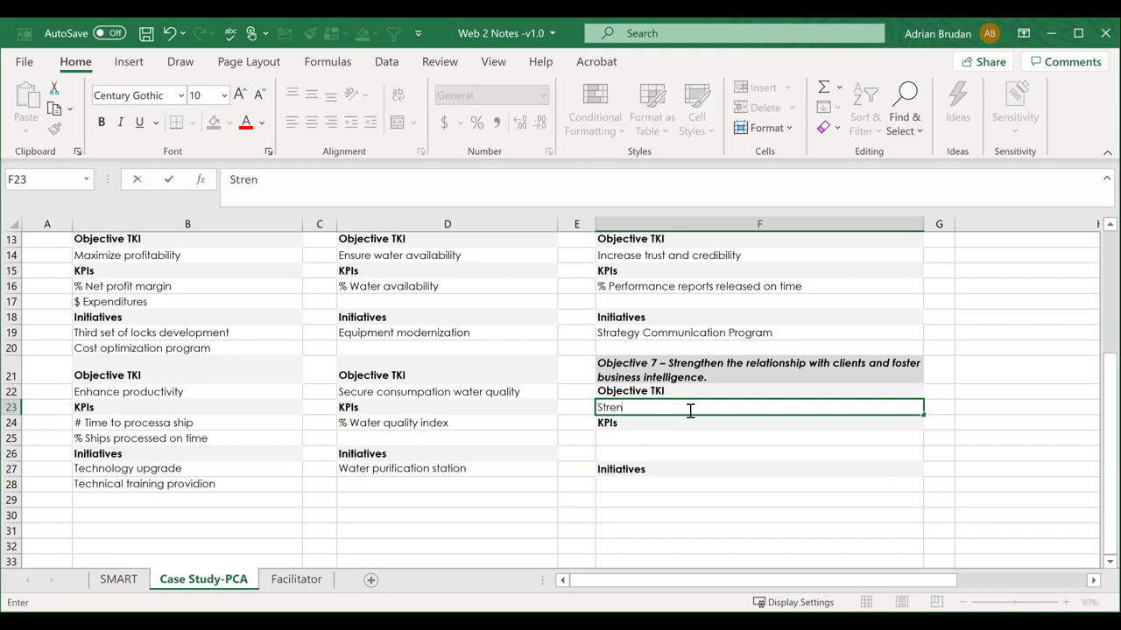
type("ghten customer relationships")
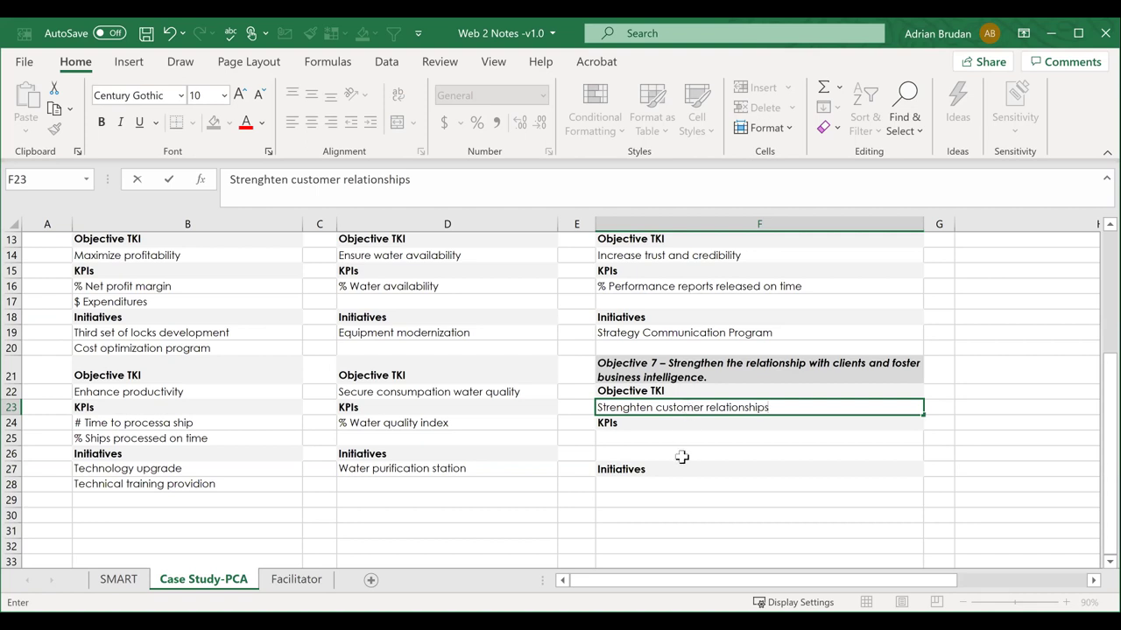
Enter the Objective 7 KPIs "% Customer satisfaction" in F25 and "# Meetings with key customers" in F26.
left_click(684, 438)
type("%")
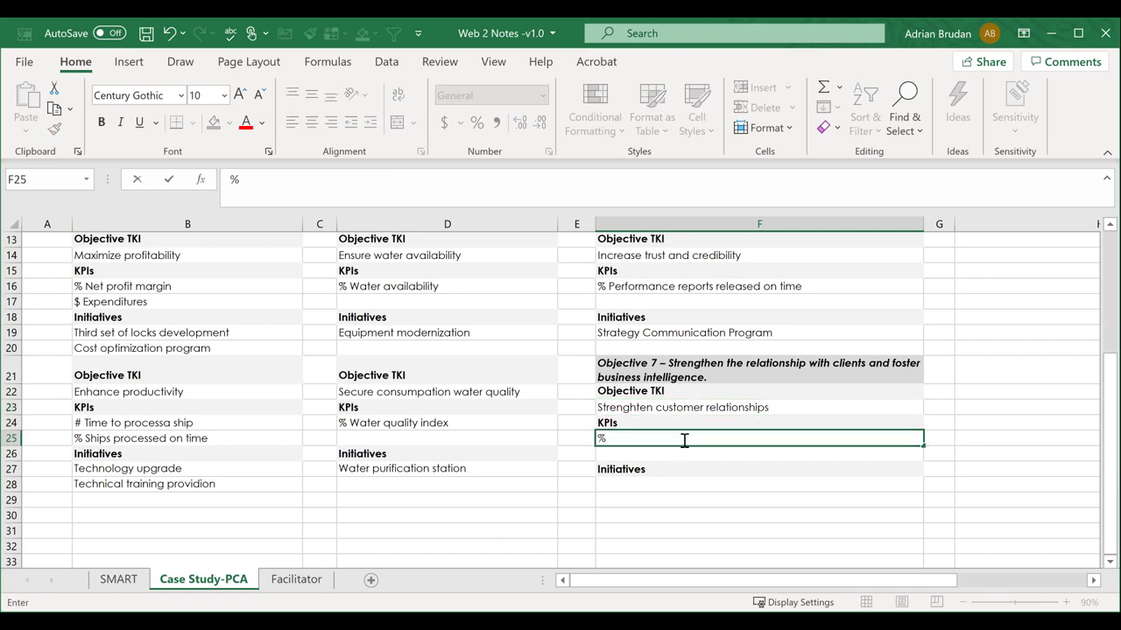
type(" Customer satisfaction")
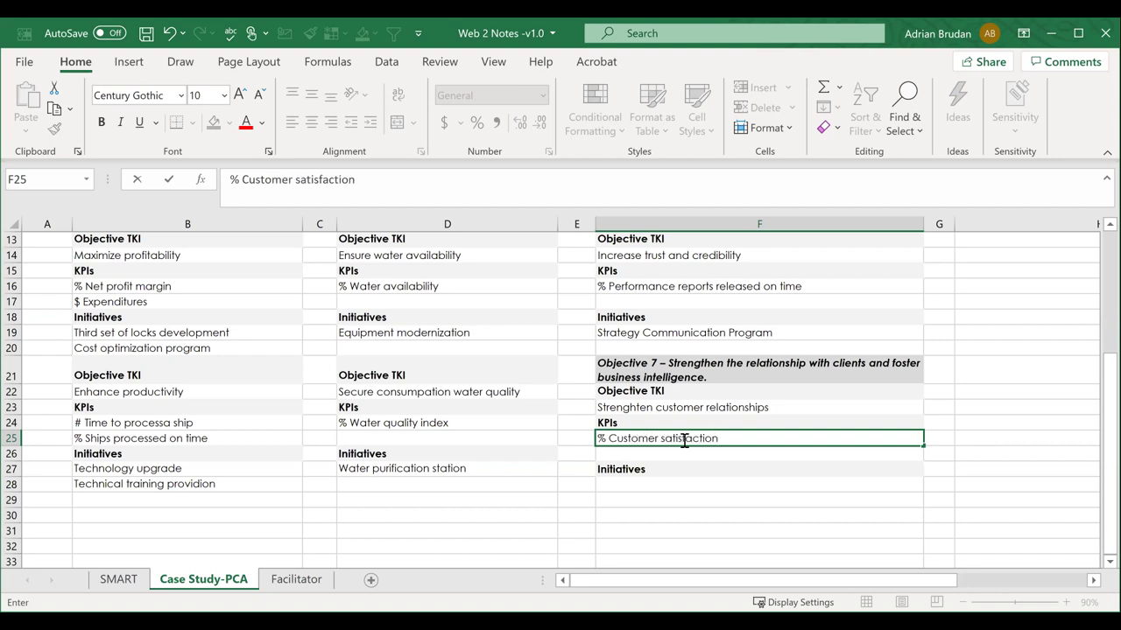
left_click(679, 450)
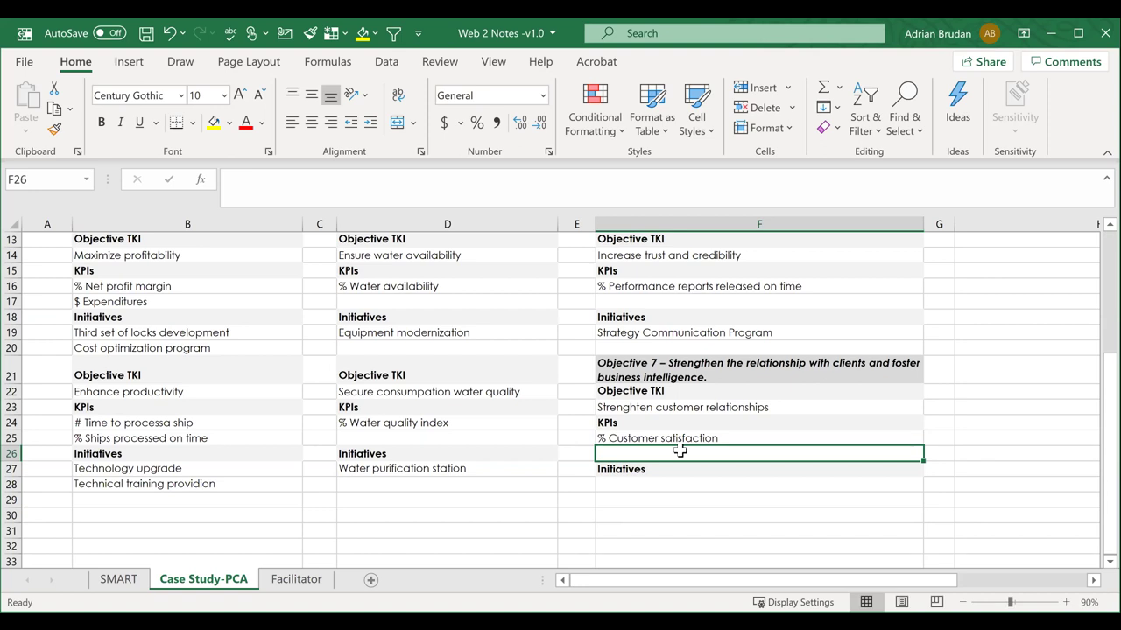
type("# ")
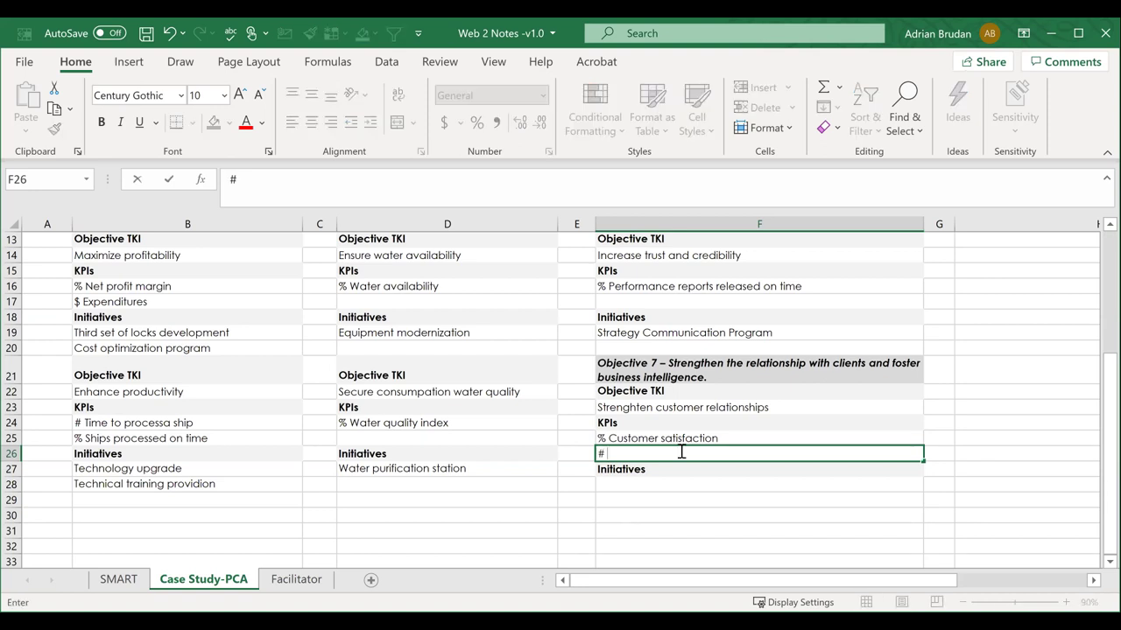
type("Meetings with")
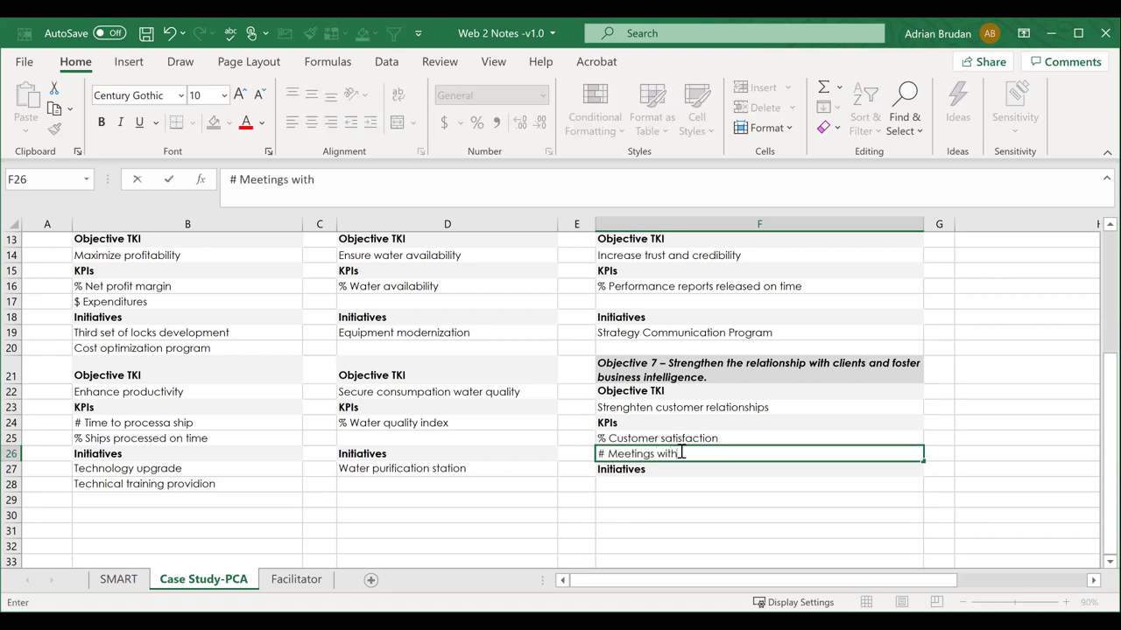
type(" key customers")
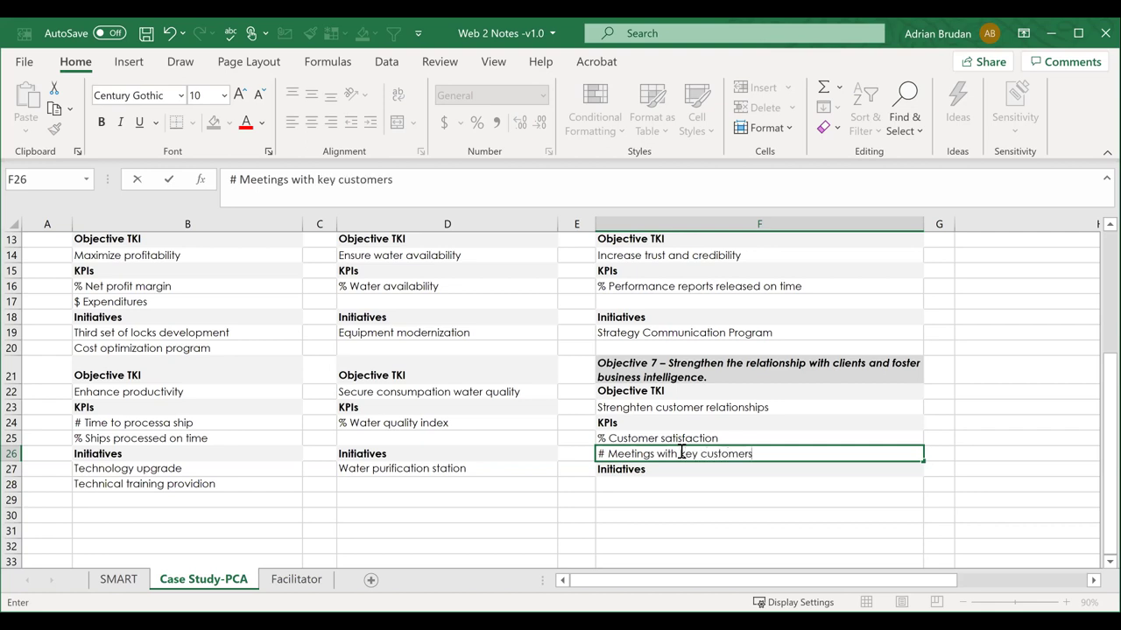
key("Return")
key("Return")
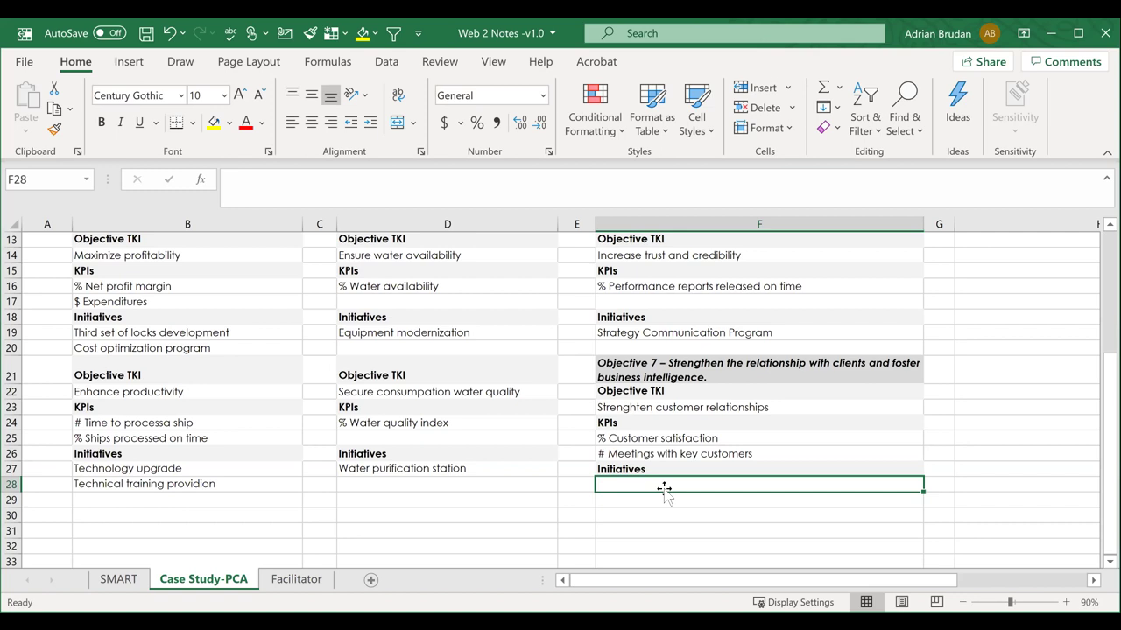
Enter the initiative "Focus groups" in F28 for Objective 7.
left_click_drag(652, 390, 641, 488)
left_click(641, 483)
type("FOcus groups")
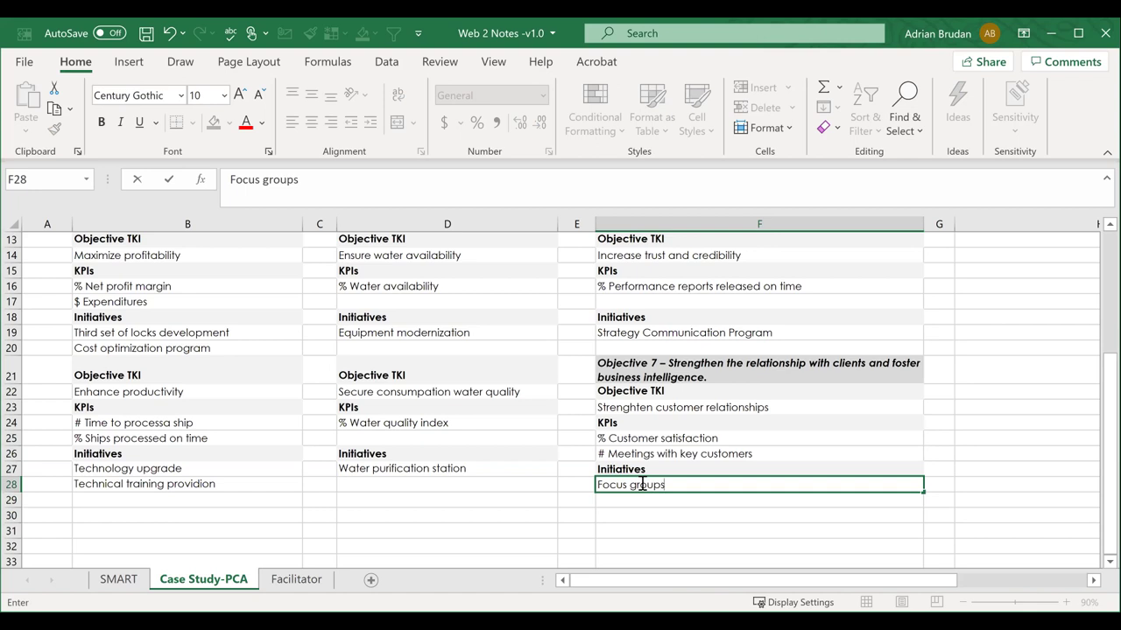
left_click(640, 505)
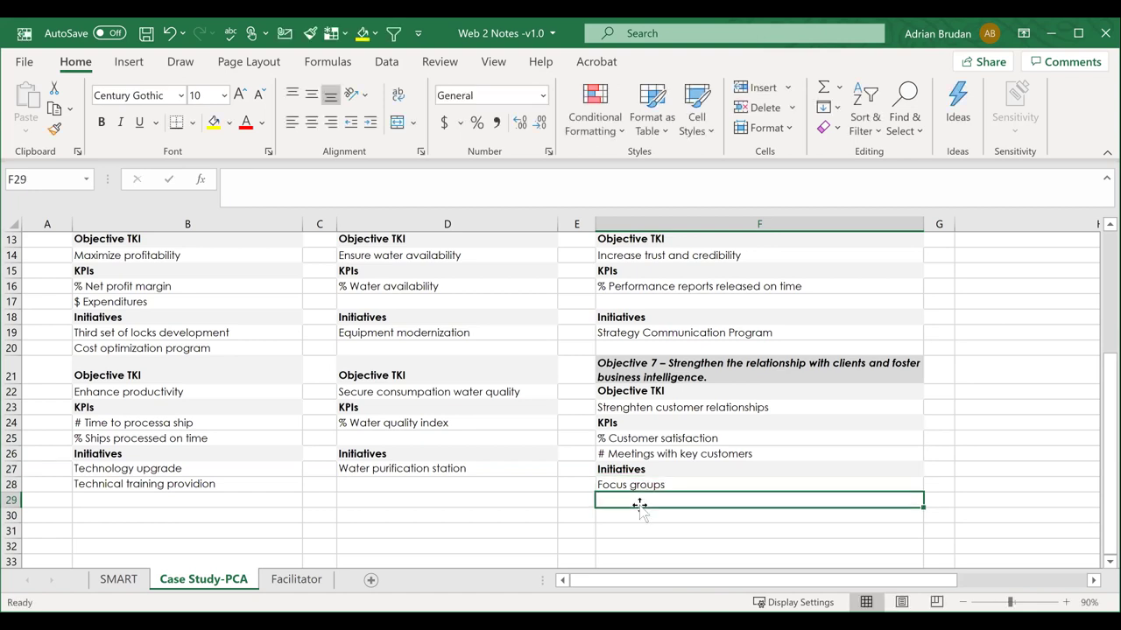
Copy the Objective 7 block F22:F28 and paste it at F30 as a second TKI block.
left_click_drag(634, 391, 630, 480)
key("ctrl+c")
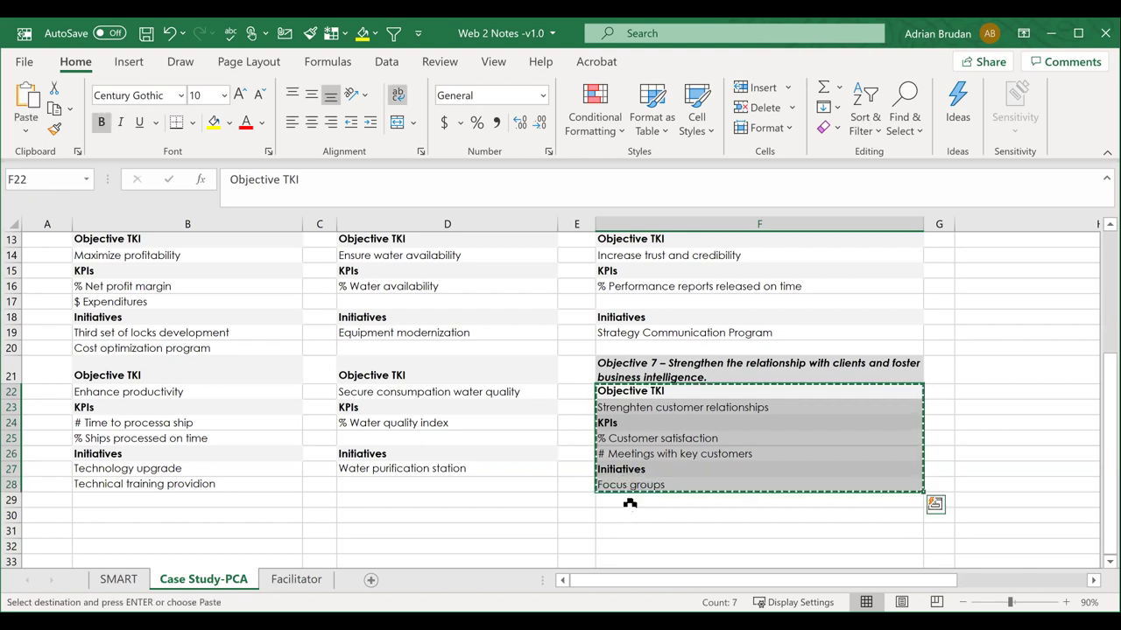
left_click(629, 515)
key("ctrl+v")
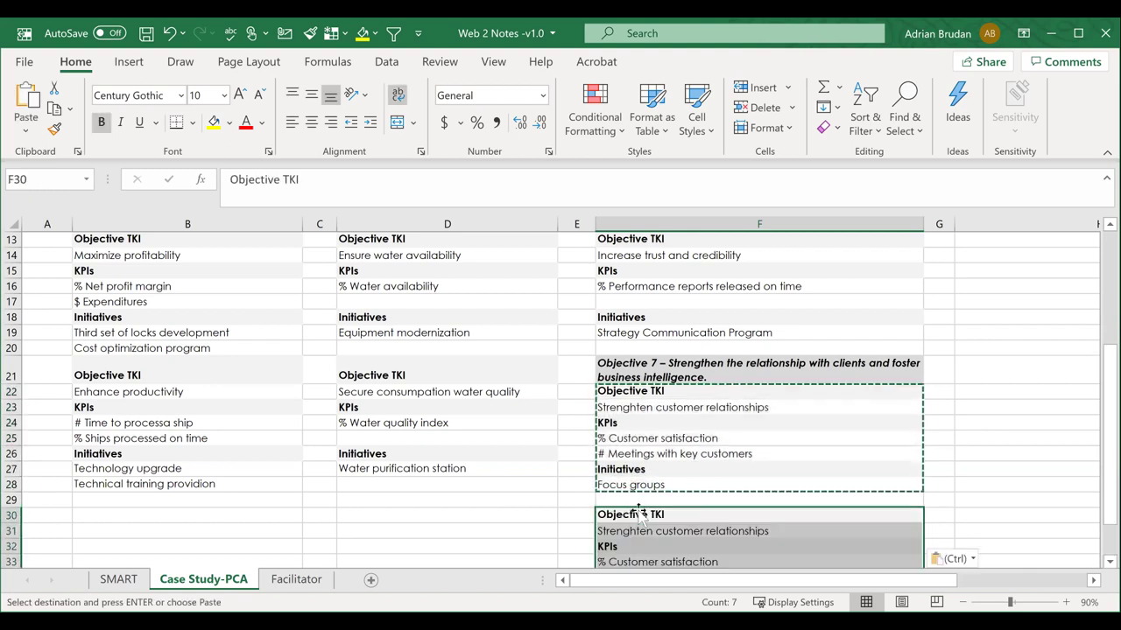
Clear the copied TKI, KPI and initiative entries in F31, F33, F34 and F36, keeping only the headings.
left_click(628, 531)
key("BackSpace")
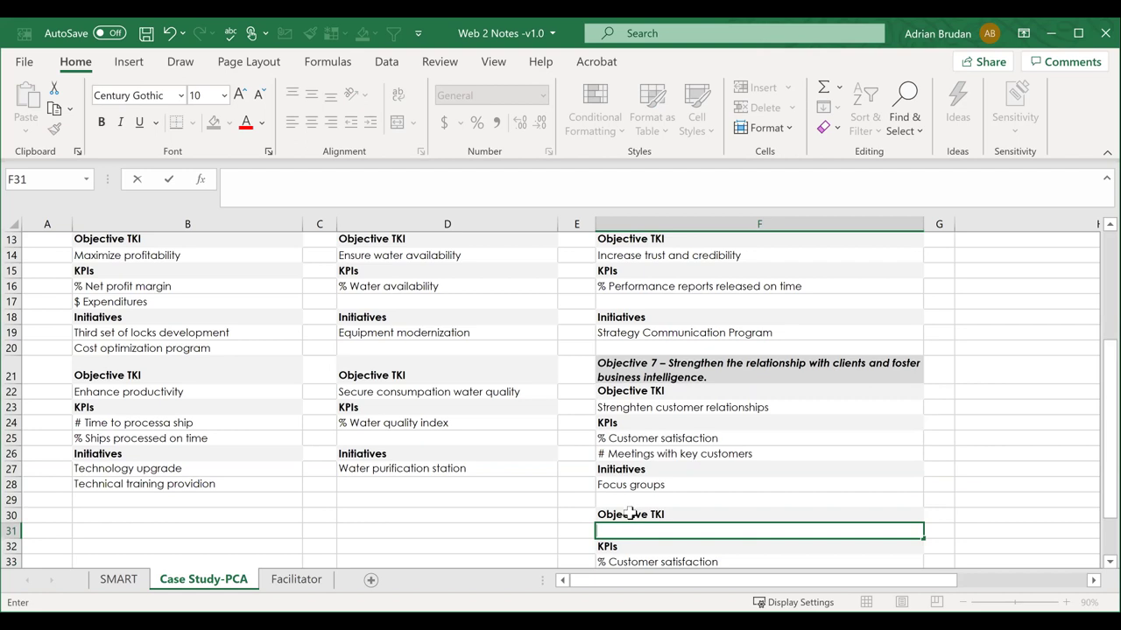
scroll(630, 531, "down", 1)
left_click(631, 514)
key("Delete")
left_click(630, 530)
key("BackSpace")
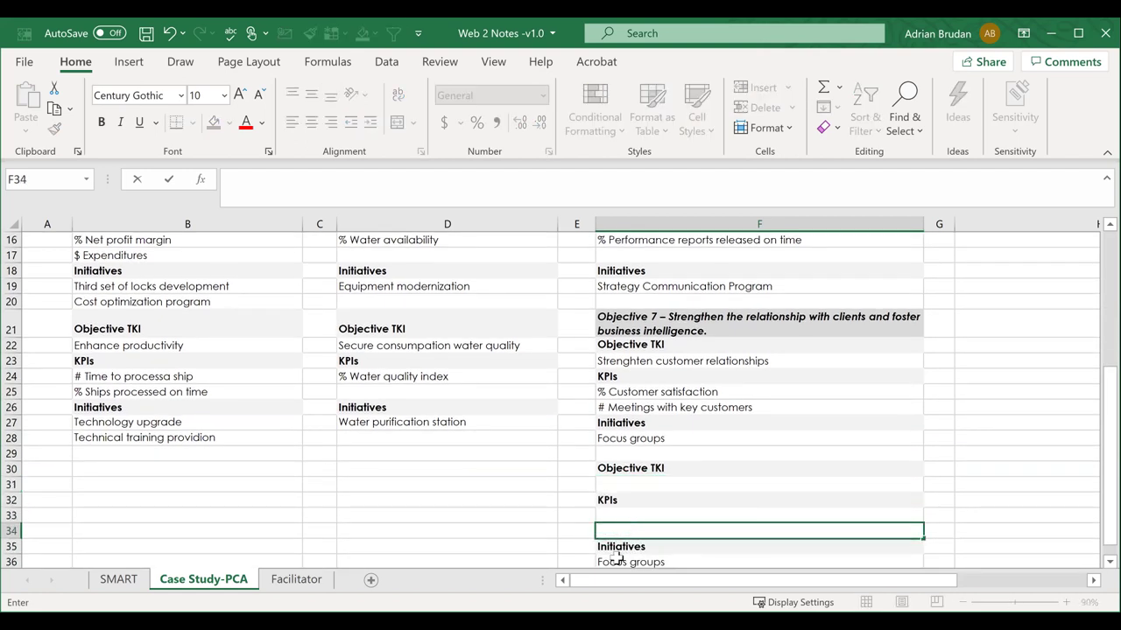
key("Return")
key("Down")
key("Delete")
Enter "Foster Business Intelligence" in F31 as the second Objective TKI for Objective 7.
scroll(627, 491, "down", 1)
left_click(627, 470)
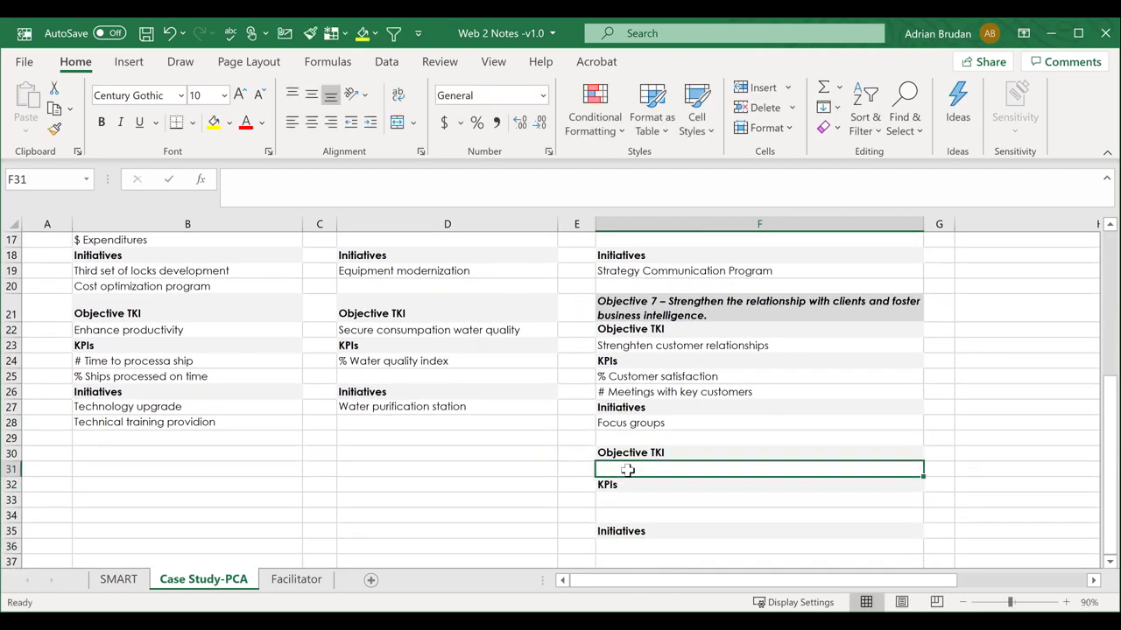
type("Foster Business Intelligence")
left_click(619, 495)
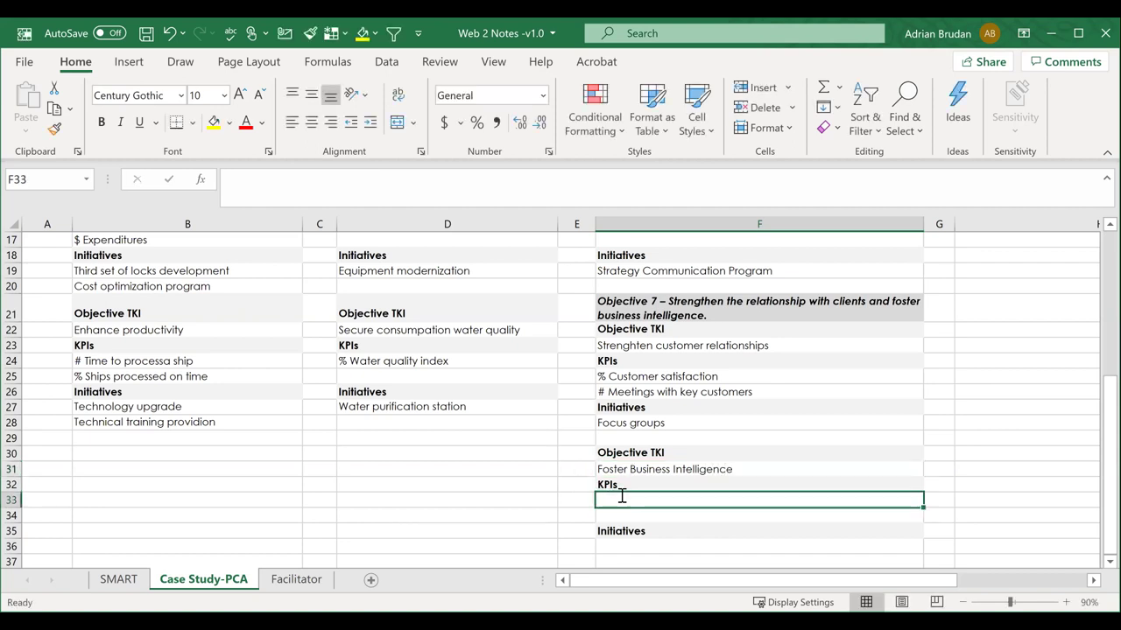
Enter the KPIs "% Automated processes" in F33 and "% Organization functions supported by BI" in F34 for the second Objective 7 TKI.
type("% Automated proc")
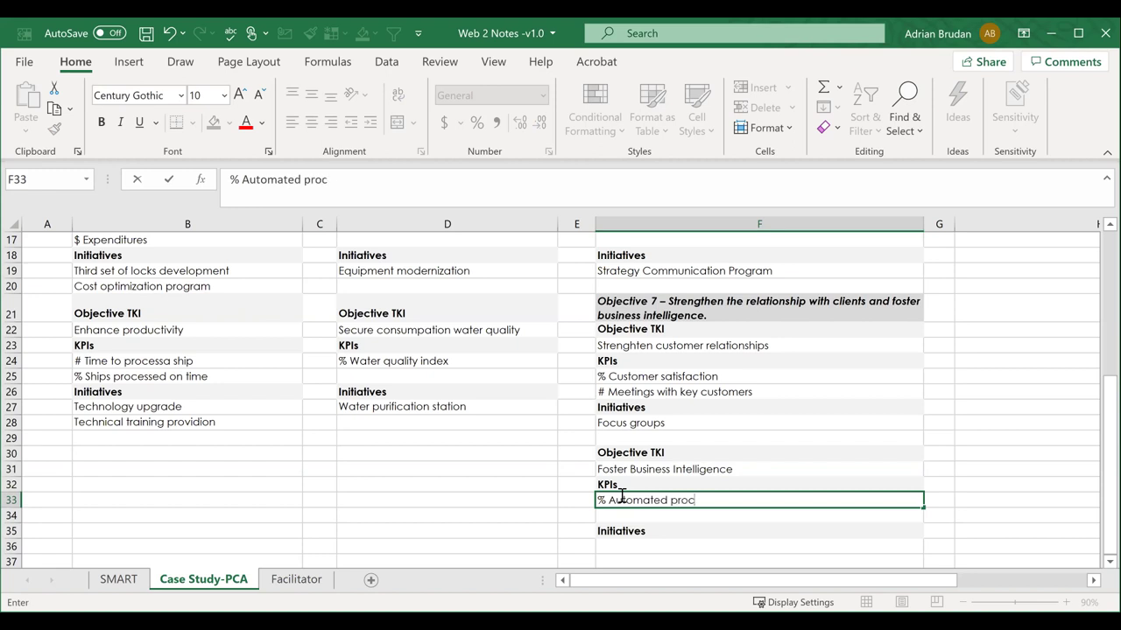
type("esses")
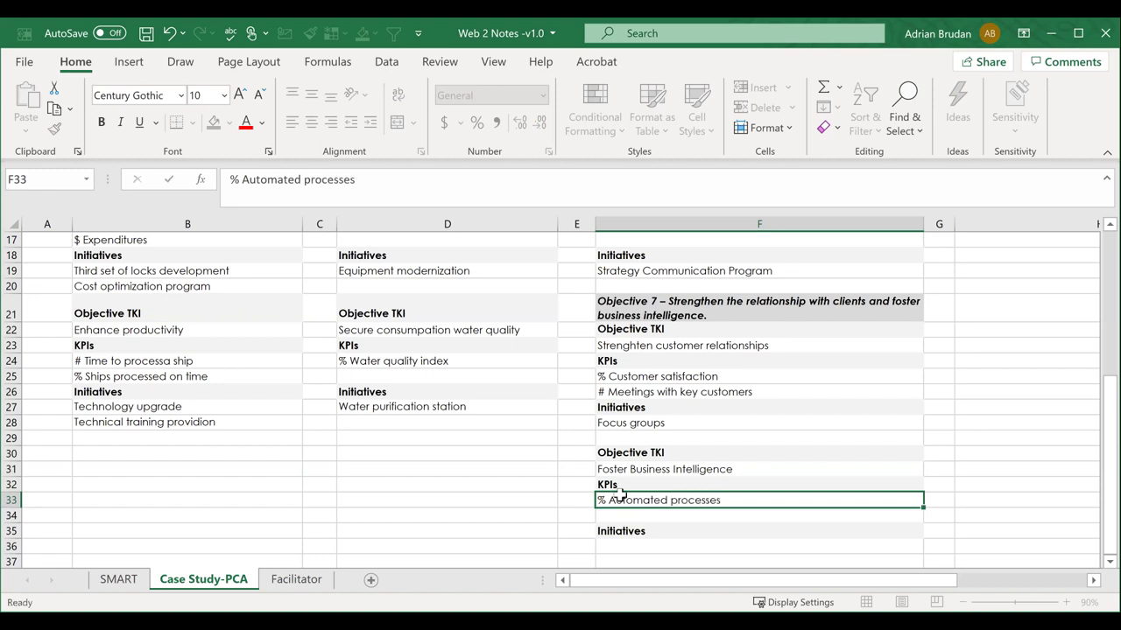
key("Return")
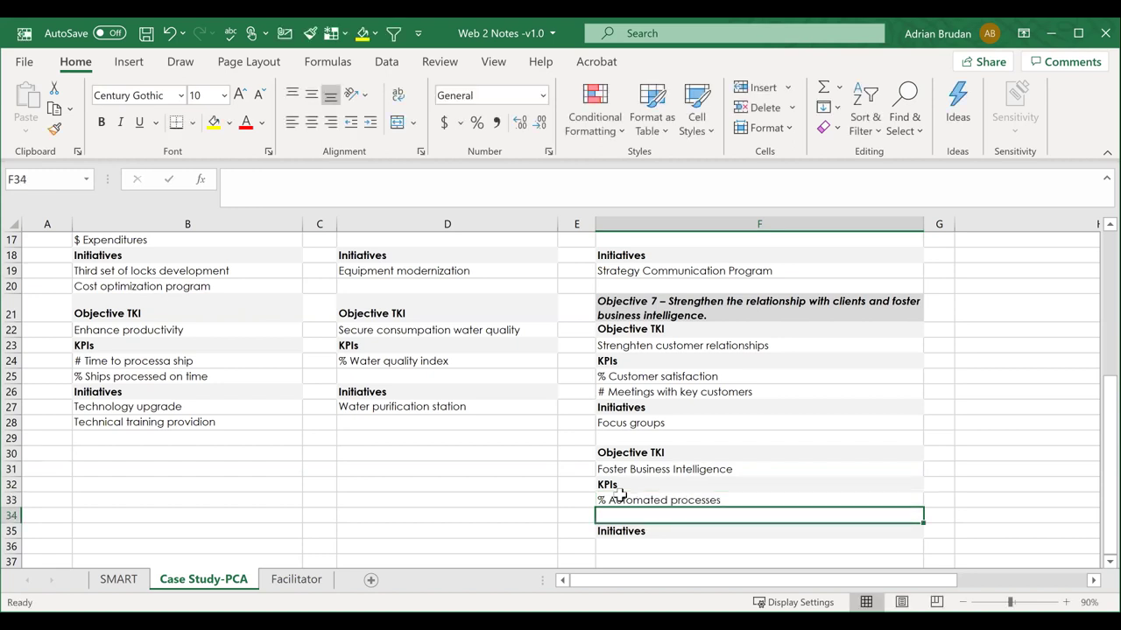
type("% Organizati")
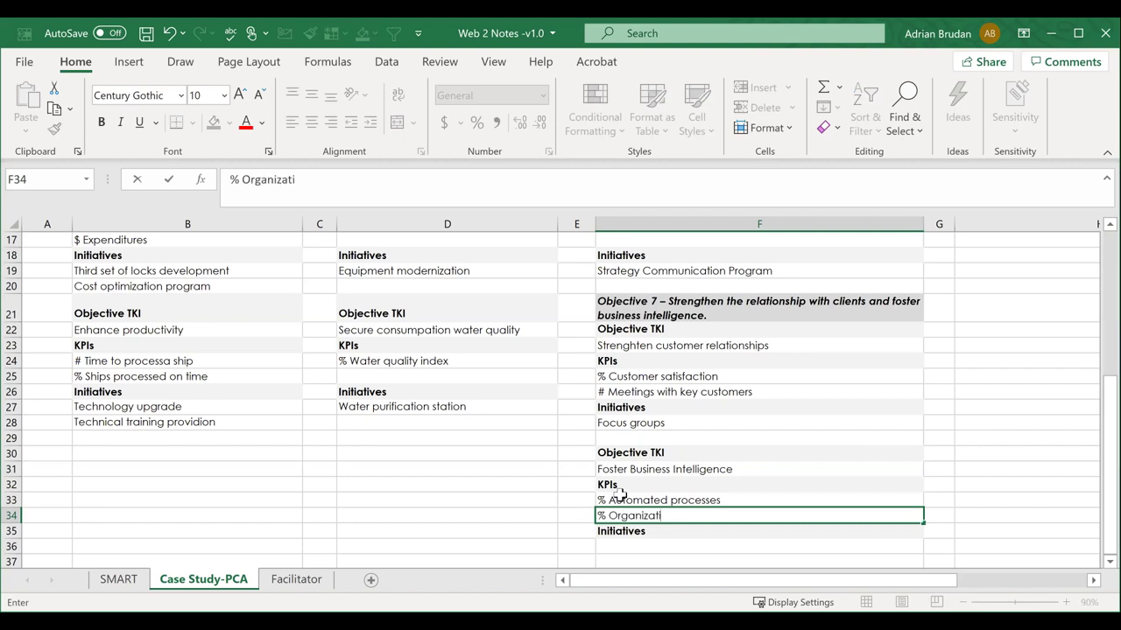
type("on functions w")
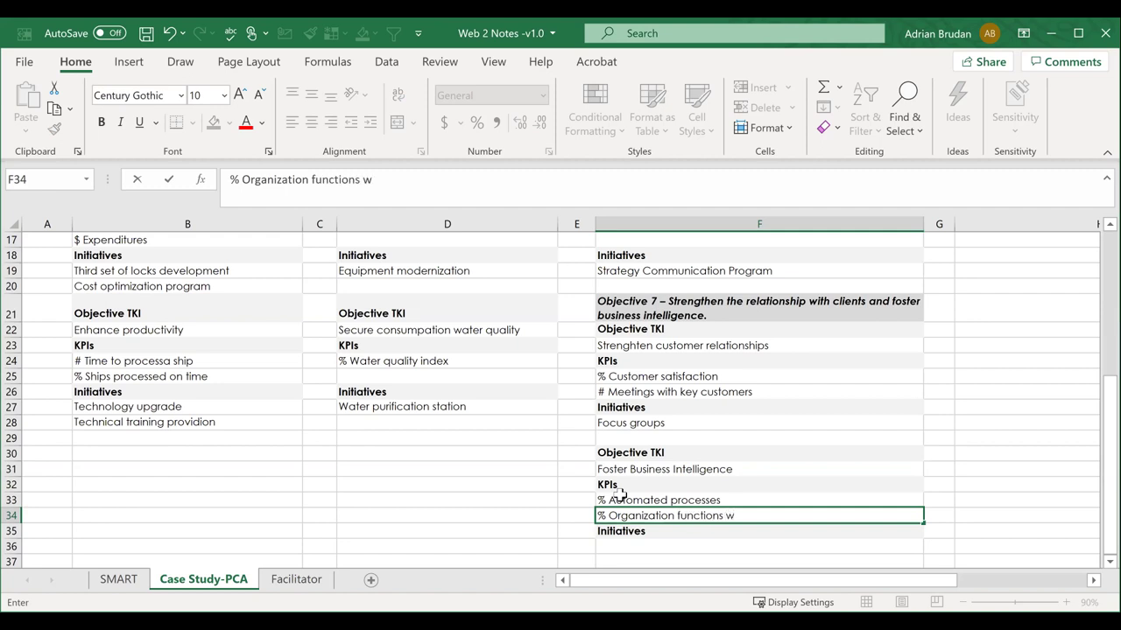
key("BackSpace")
type("supported by BI")
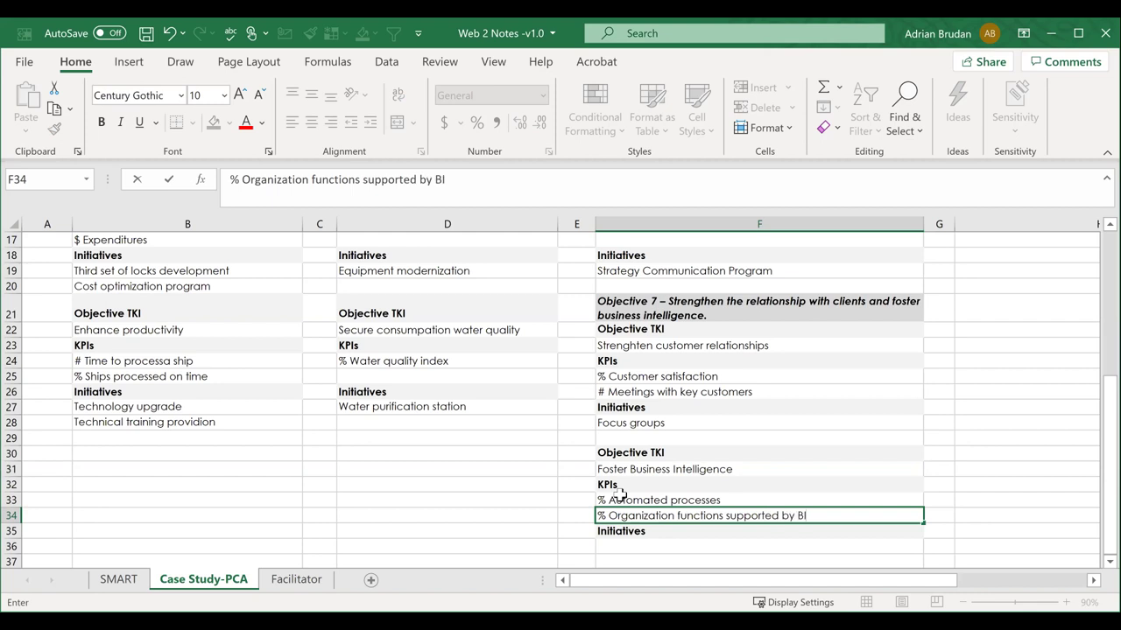
Enter the initiative "System Automation" in F36 for the second Objective 7 TKI.
scroll(644, 486, "down", 1)
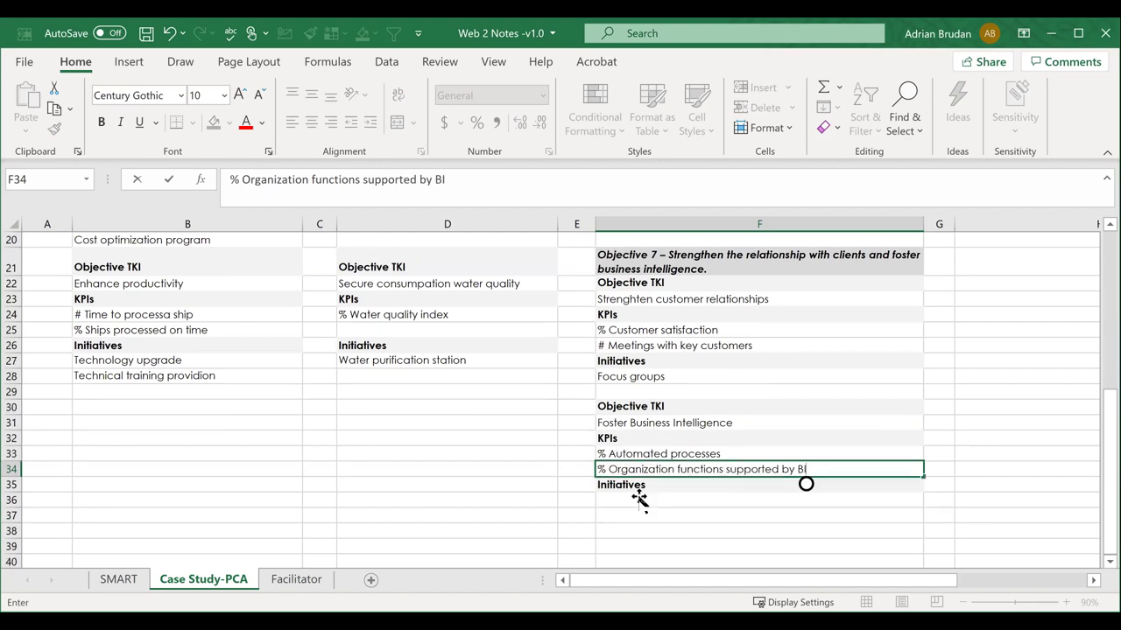
left_click(639, 498)
type("S")
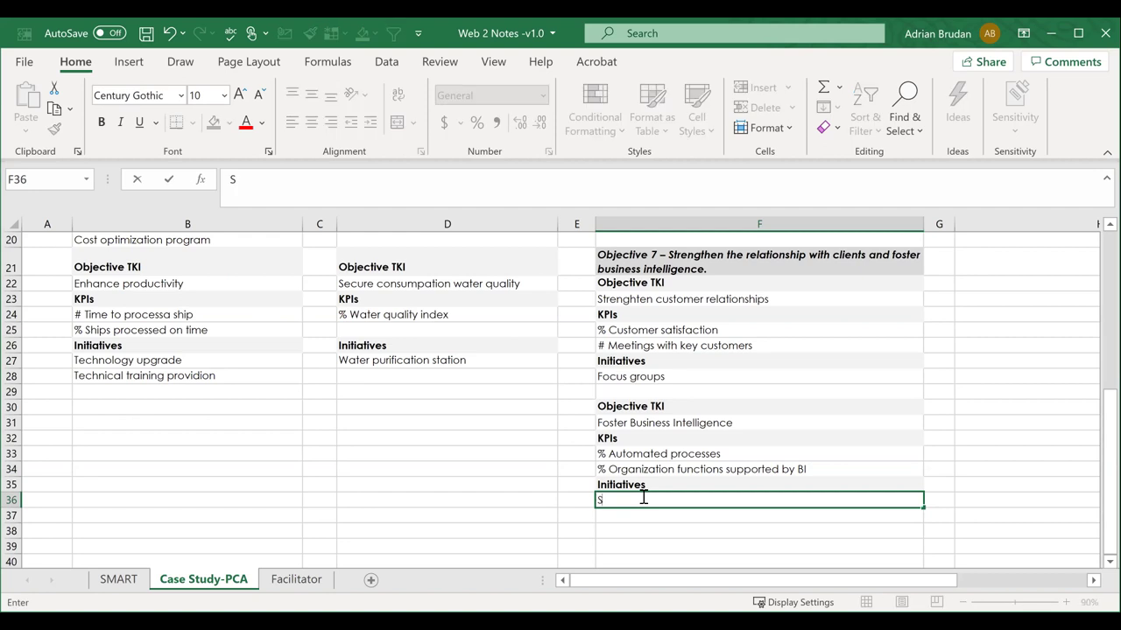
type("ystem Automation")
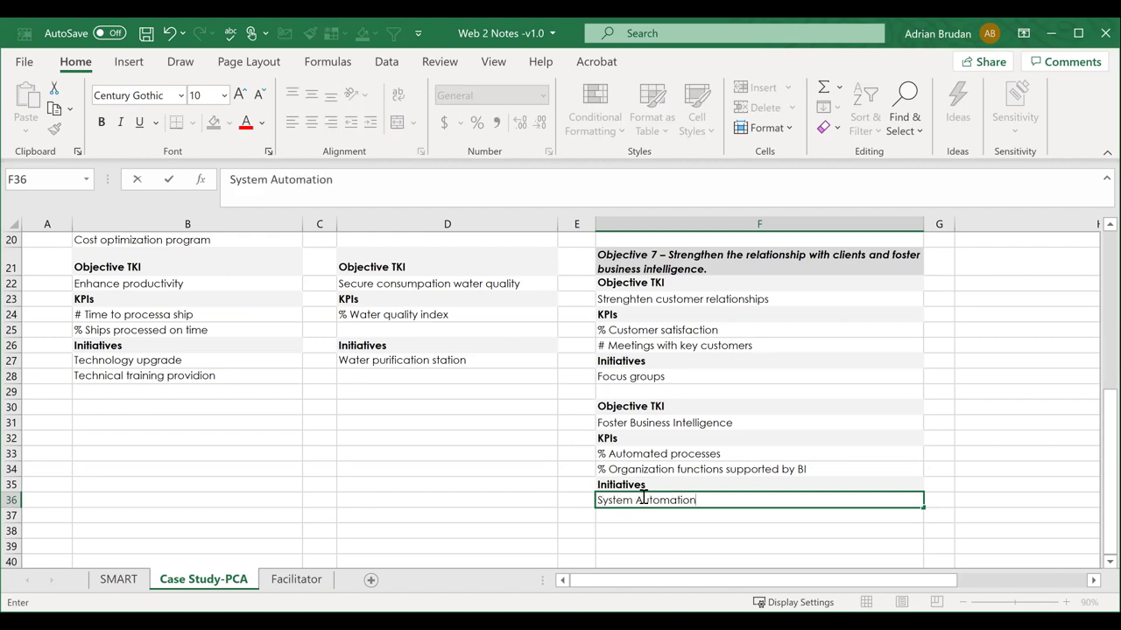
left_click(528, 454)
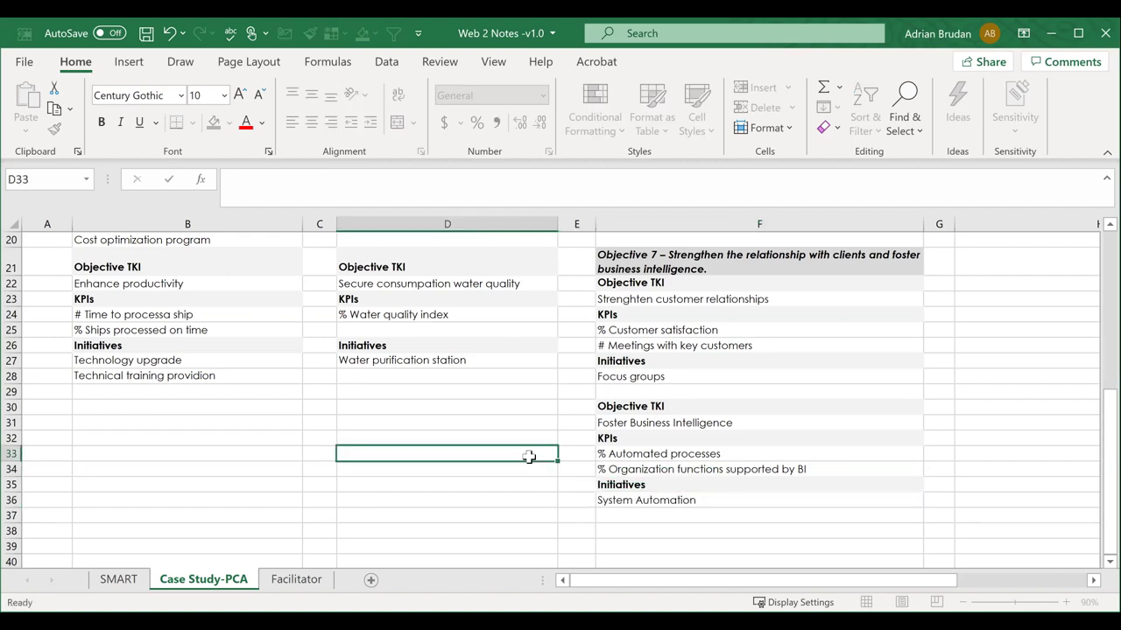
Zoom the sheet out to 70% and review the objective blocks from the first row.
scroll(561, 470, "up", 1)
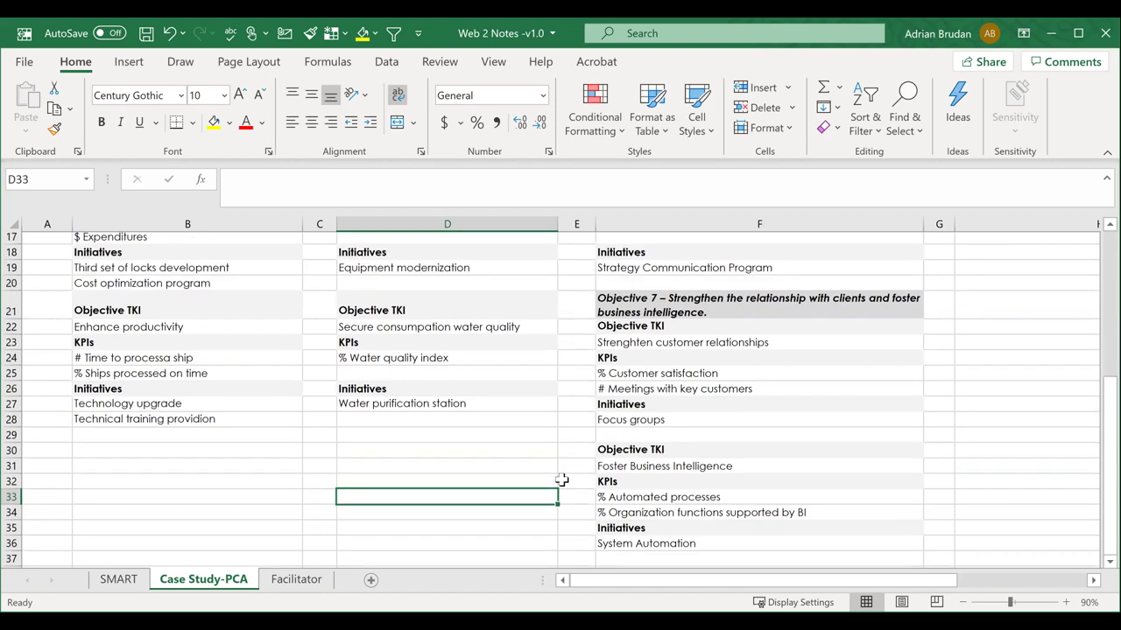
scroll(613, 480, "up", 1)
left_click(962, 602)
left_click(962, 603)
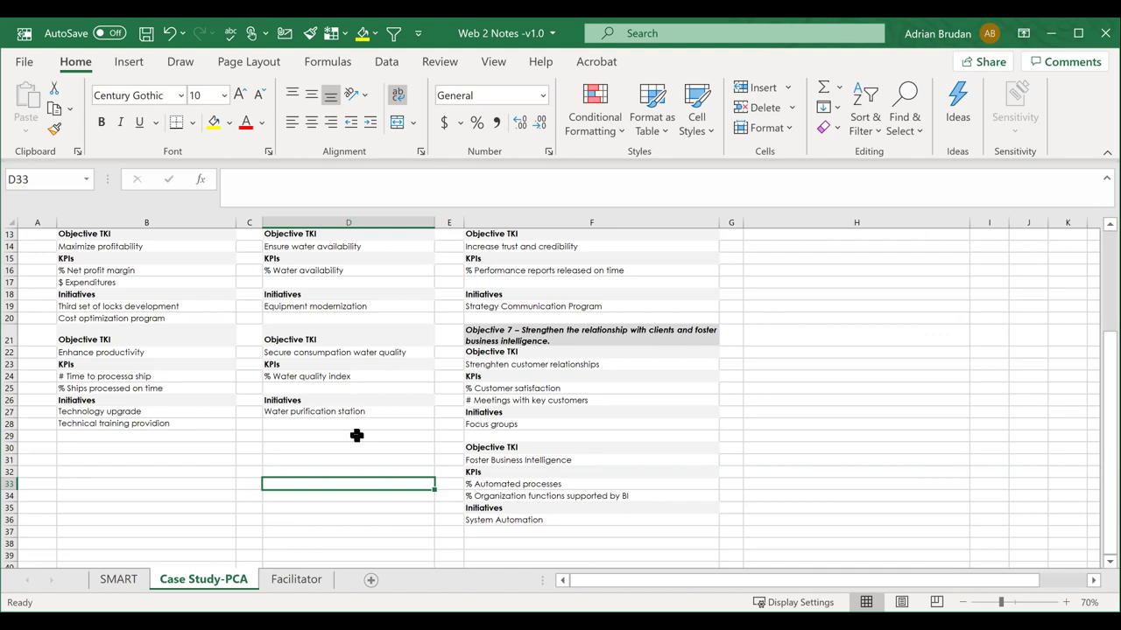
scroll(356, 435, "up", 4)
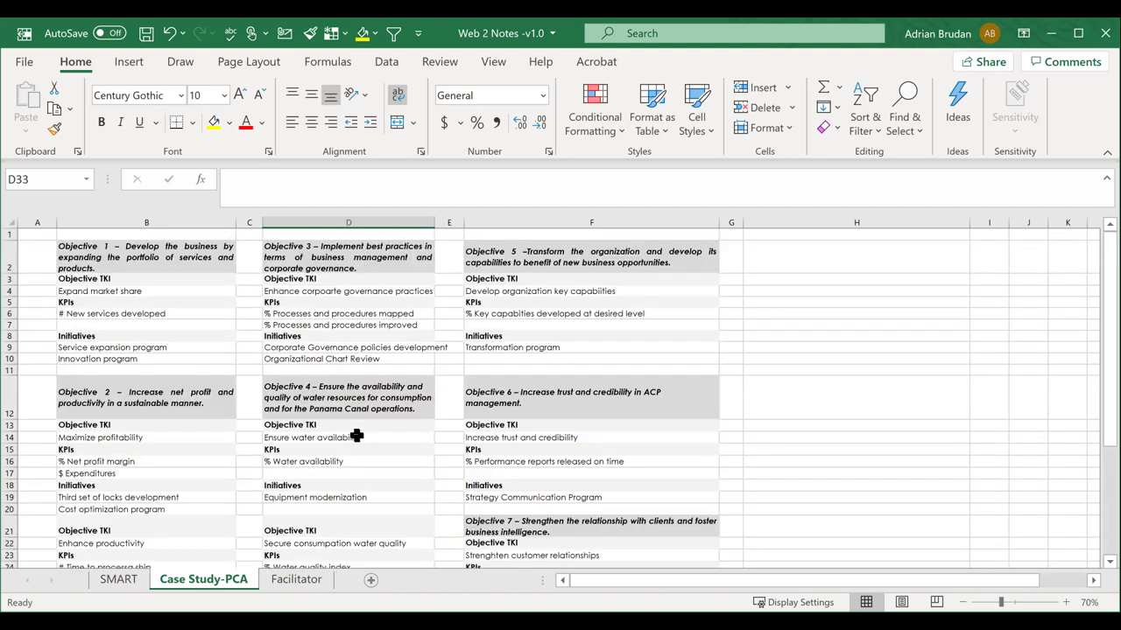